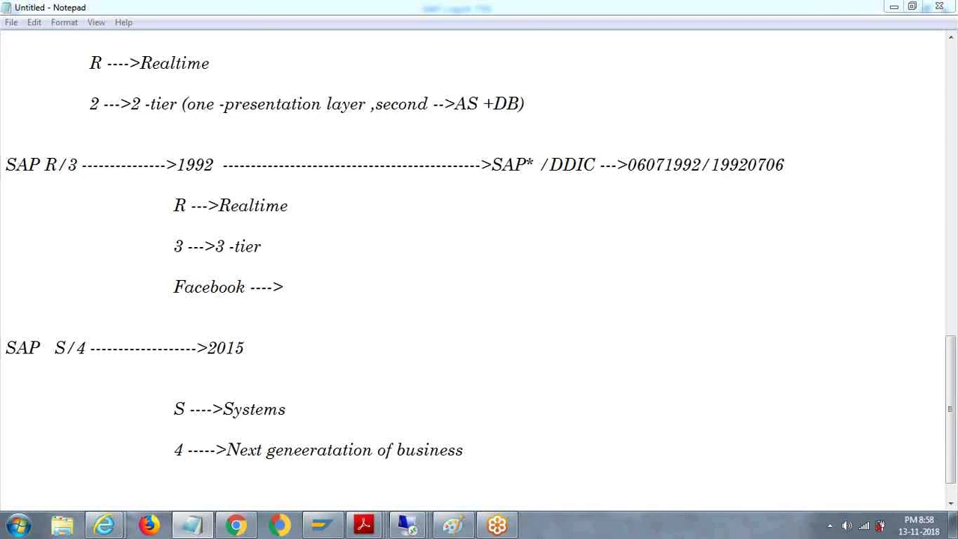
Step: Set the Notepad notes aside and bring the TADM55 training PDF to the front in Acrobat
left_click(236, 525)
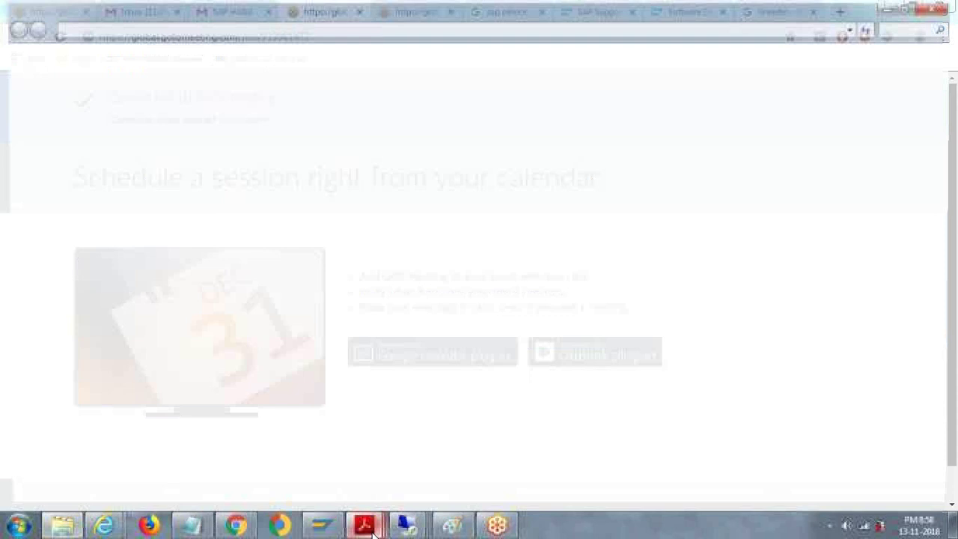
mouse_move(372, 530)
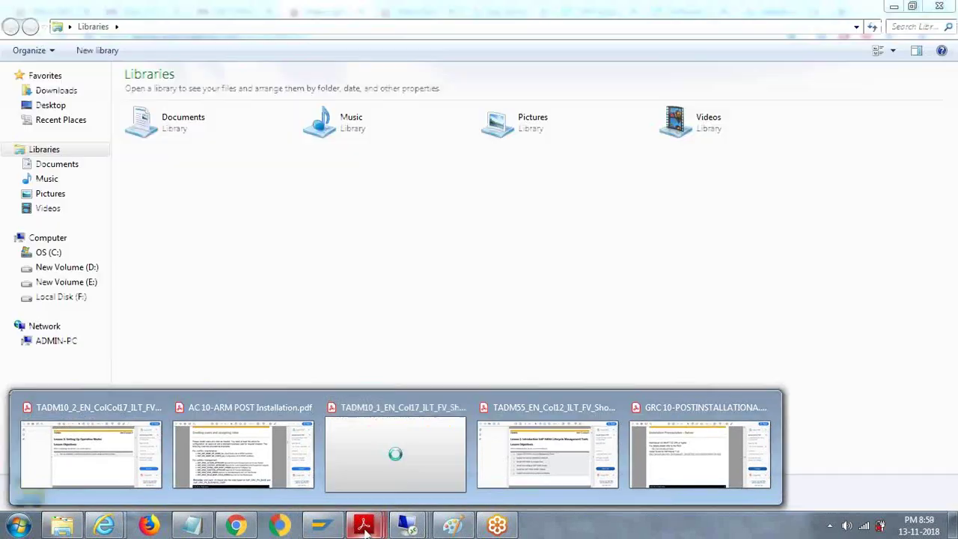
left_click(494, 455)
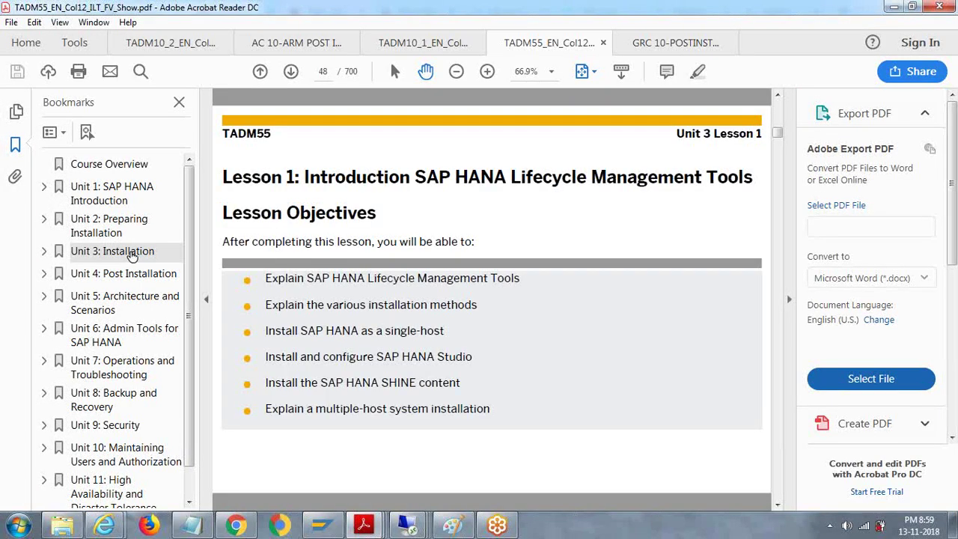
Step: Jump to the Unit 3: Installation overview on page 47, then bring the Notepad notes back
left_click(131, 251)
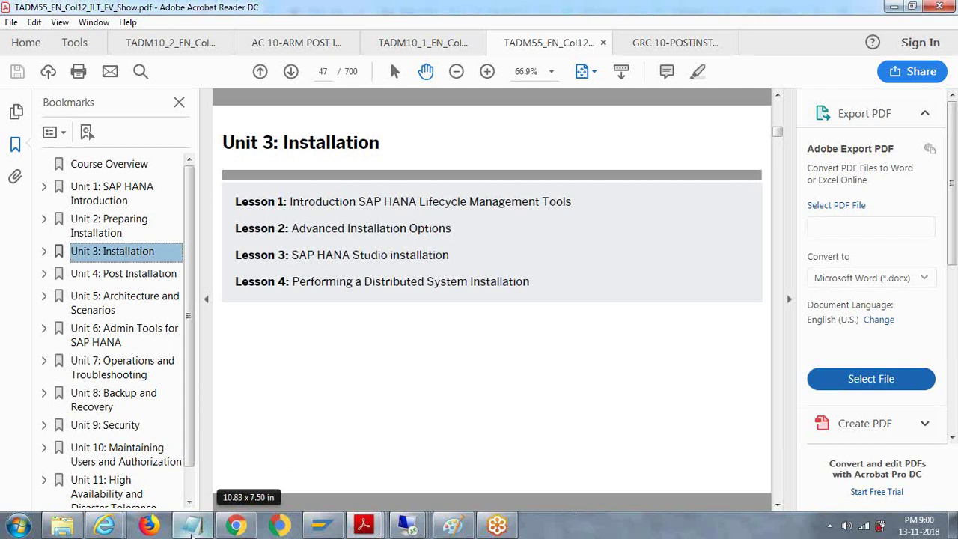
mouse_move(191, 533)
left_click(191, 528)
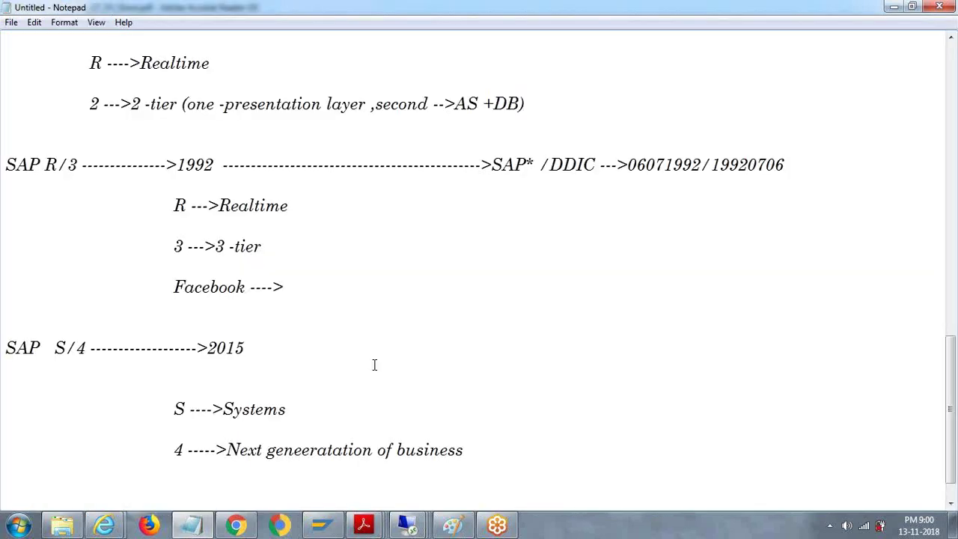
Step: Replace the old notes with a 'recap :' heading and an indented 'SAP Installation -->' line
key("ctrl+a")
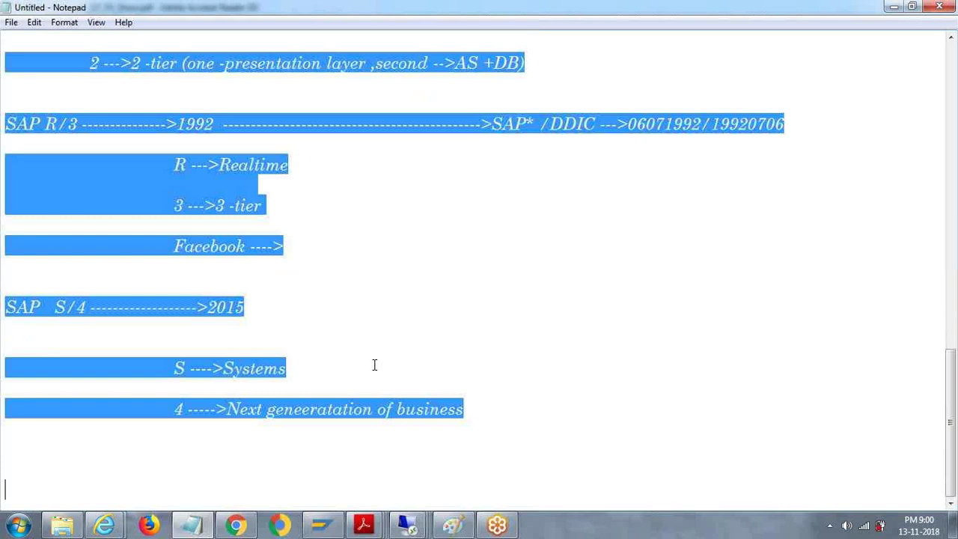
type("recap :")
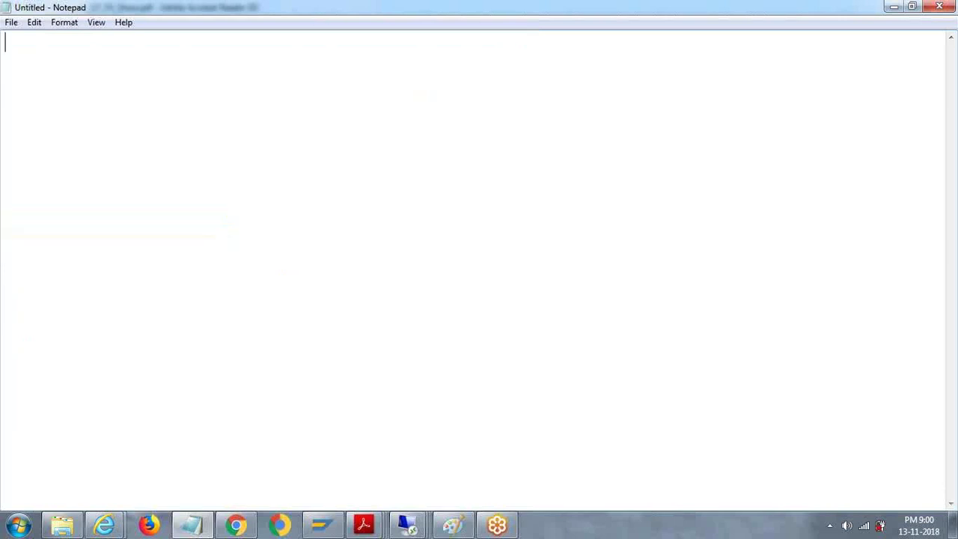
key("Return")
key("Tab")
type("SA")
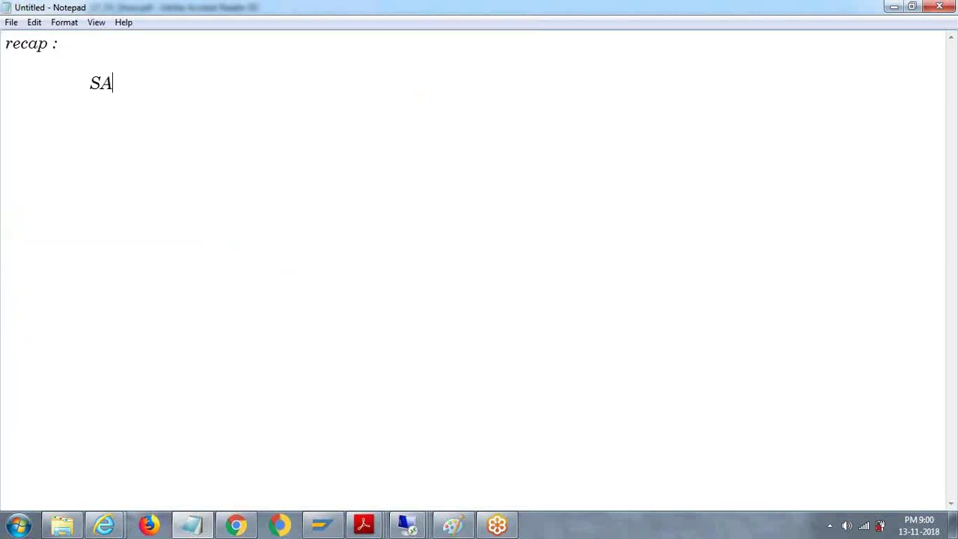
type("P Installati")
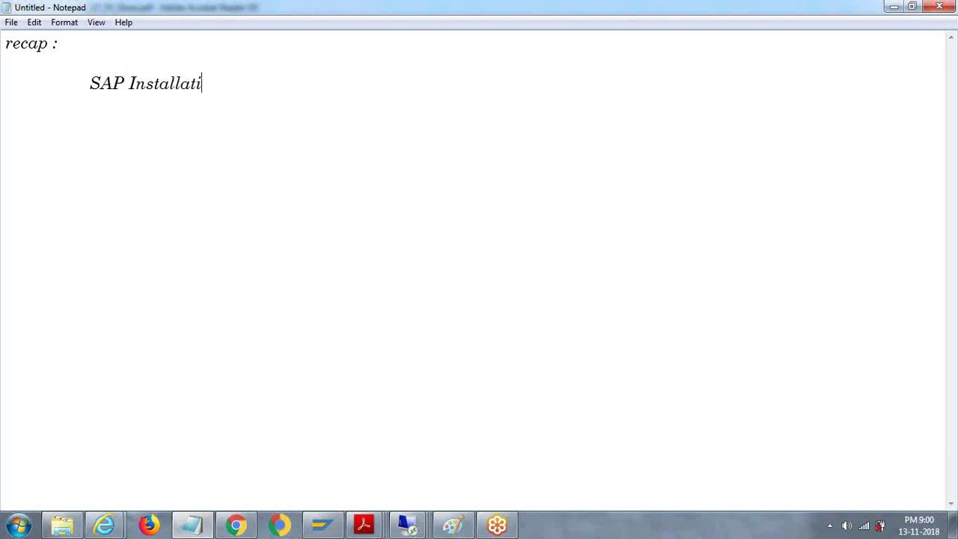
type("on --")
key("Return")
type(".")
key("BackSpace")
key("BackSpace")
type(">")
key("Return")
key("Tab")
key("Tab")
Step: List the numbered entries 1.HDBLCM, 2.HDBLCMGUI and 3.HDBLCMWEBGUI
type("1.HDBLCM")
key("Return")
key("Tab")
key("Tab")
type("2.")
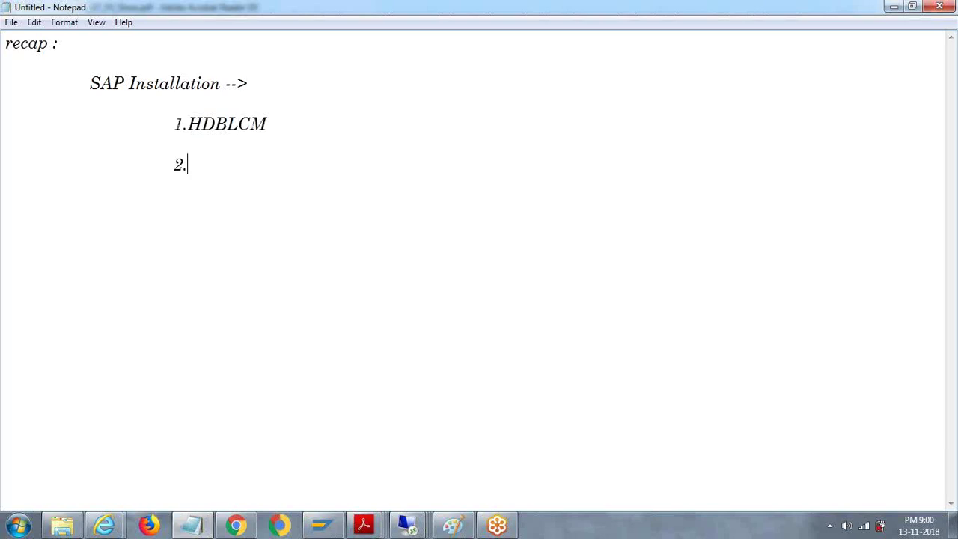
type("HDB")
key("BackSpace")
type("DBLCM")
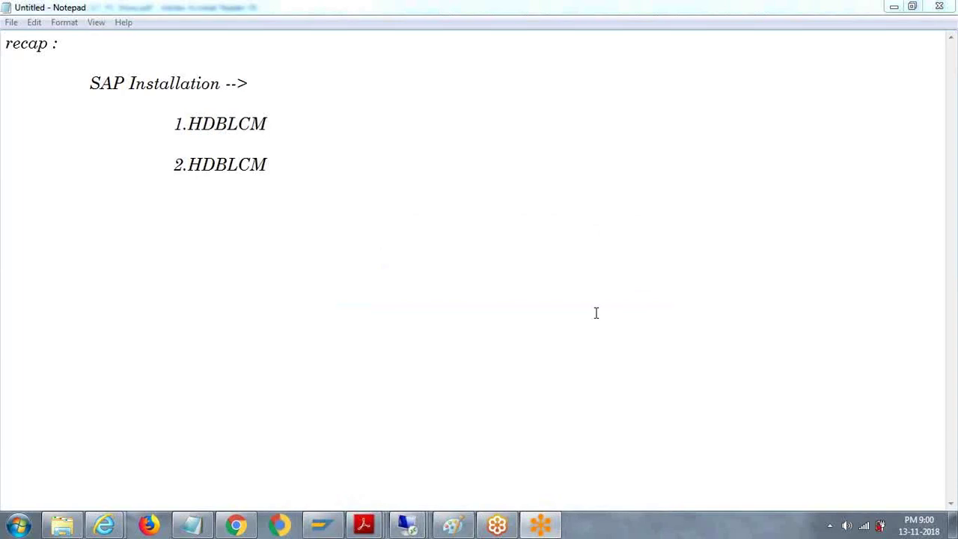
left_click(635, 146)
type("GUI")
key("Return")
type("3.HDBL")
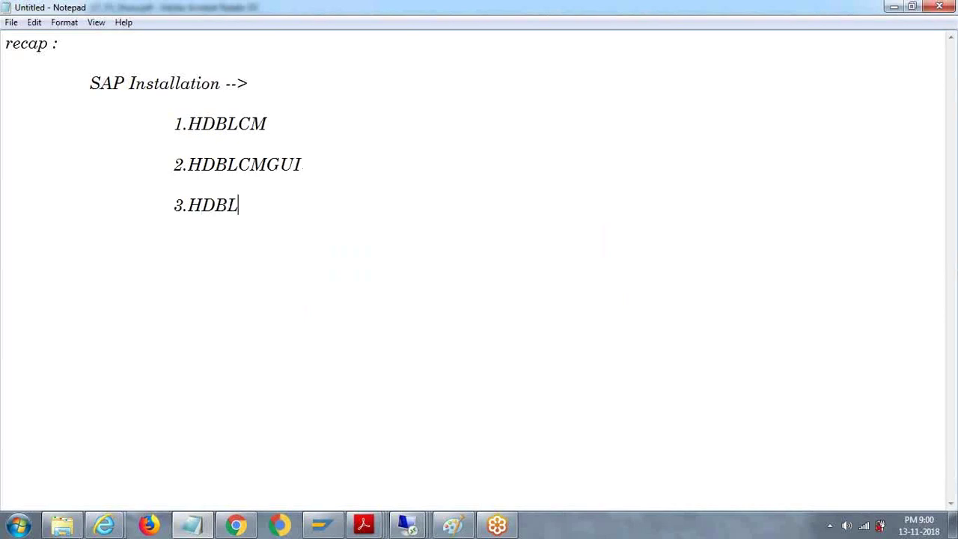
type("CMWEBGUI")
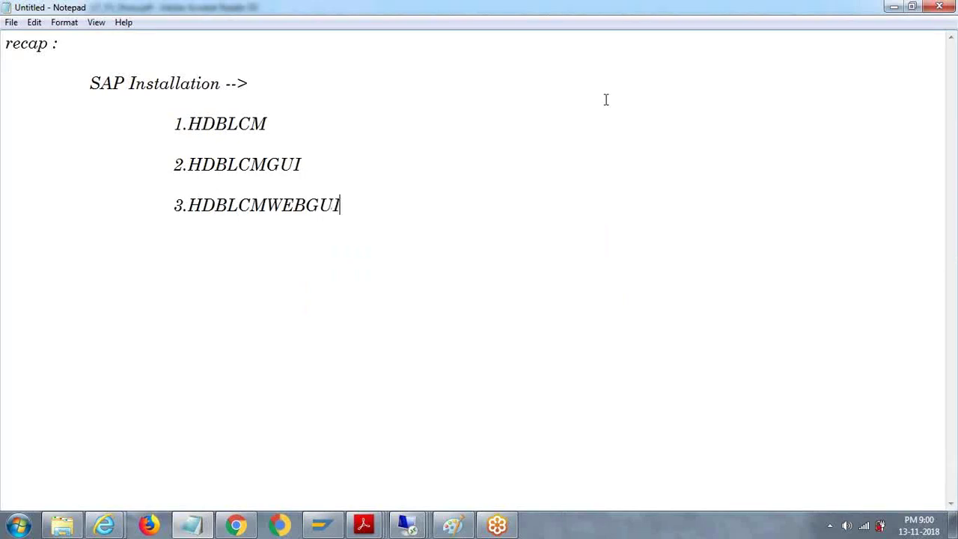
Step: Annotate the 1.HDBLCM line with '---------->Installation'
left_click(342, 117)
type("---------->Install")
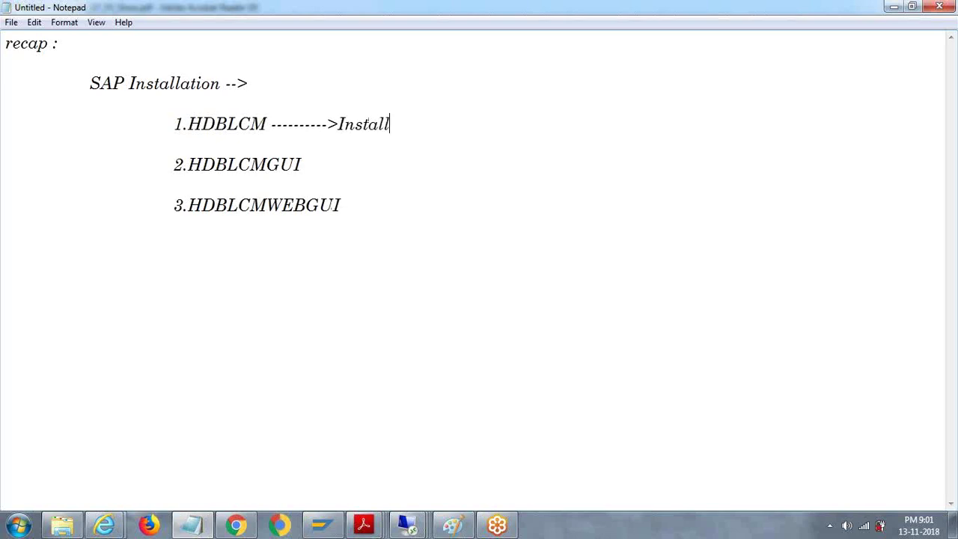
type("ation")
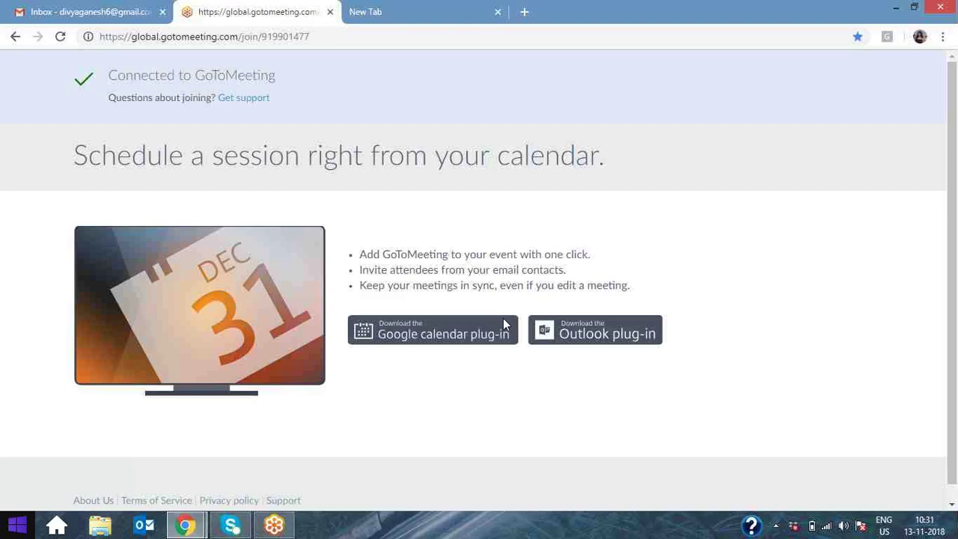
key("super")
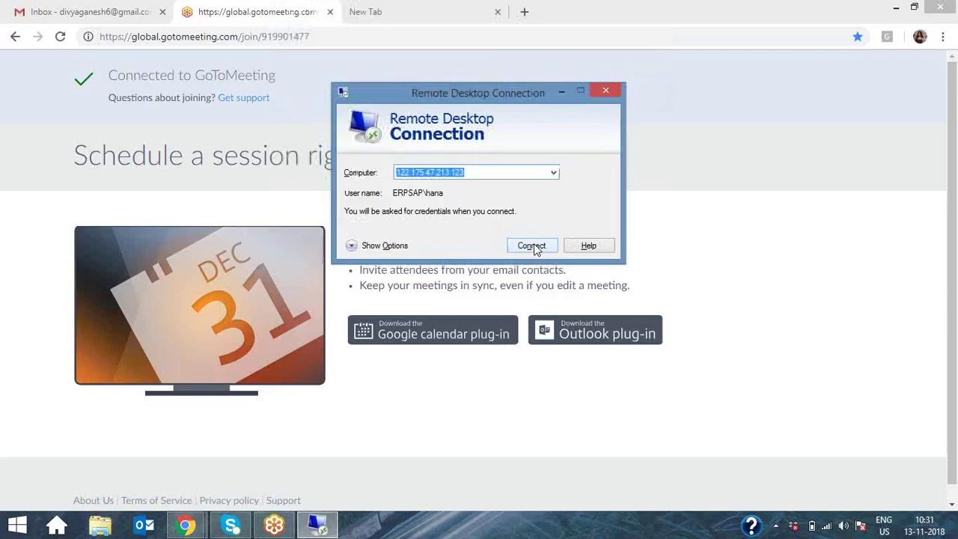
Step: Connect via Remote Desktop with the account password and switch to the RDP window
left_click(534, 243)
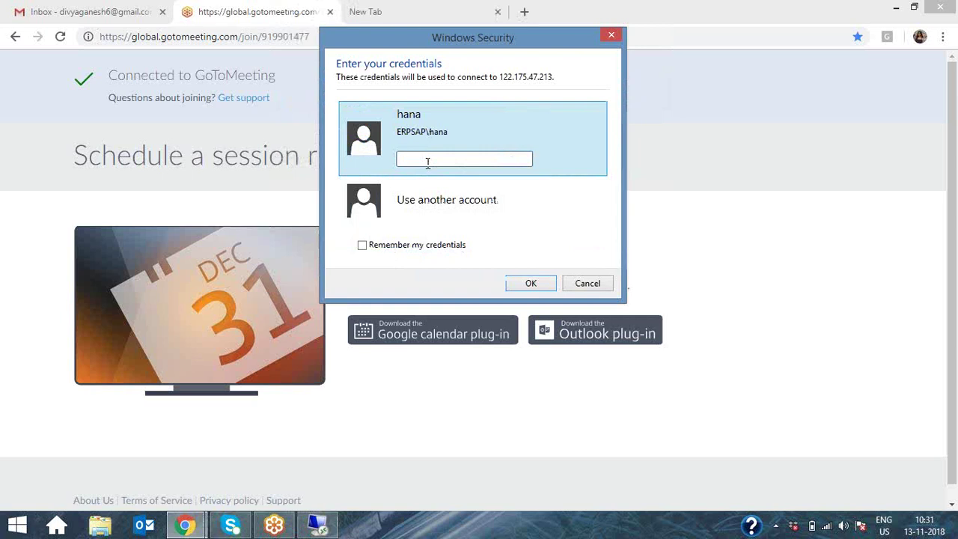
type("••••••••")
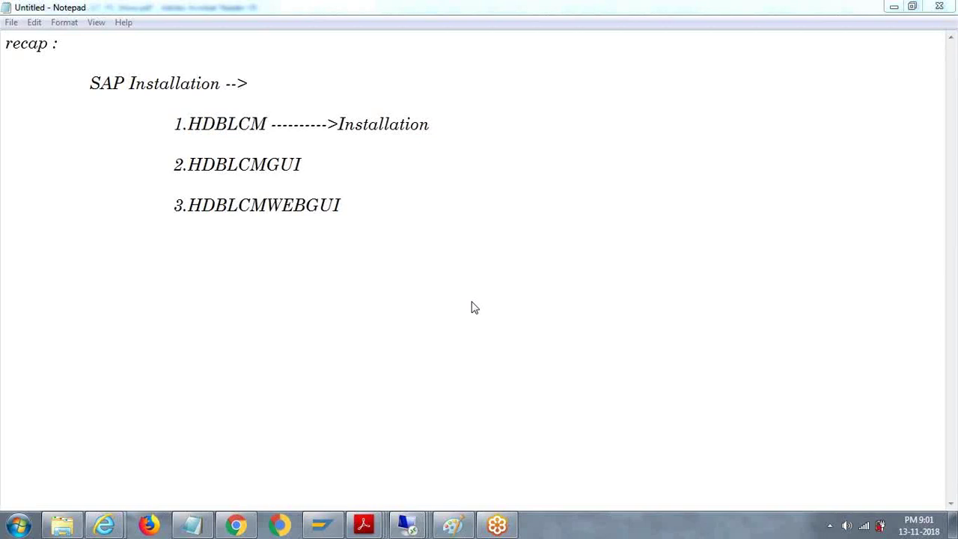
key("alt+Tab")
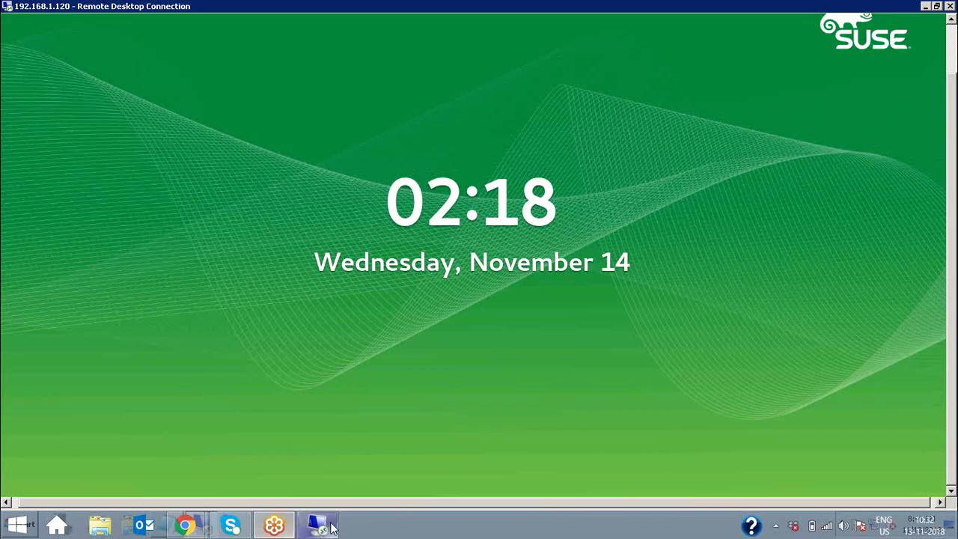
Step: Try the SUSE lock screen in the nested remote session, then disconnect that session
mouse_move(323, 528)
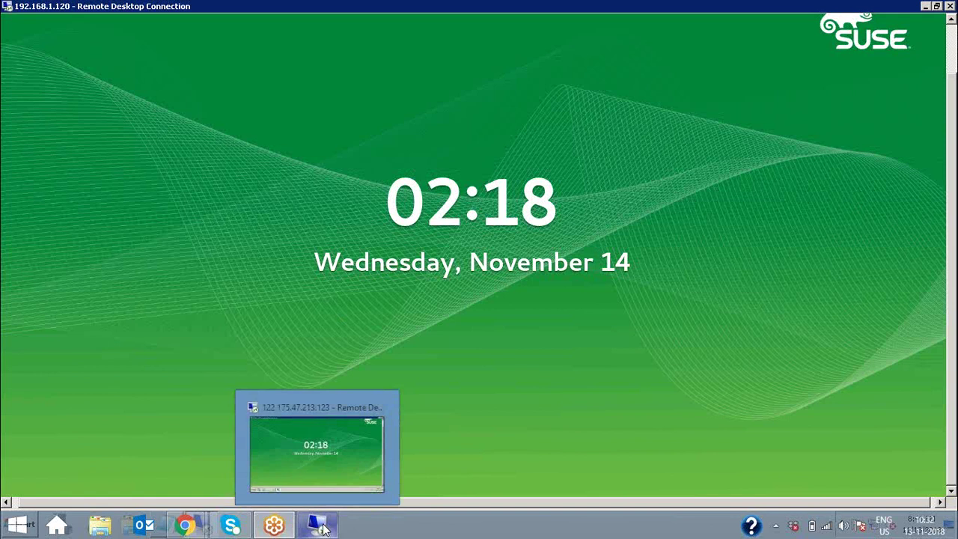
left_click(334, 440)
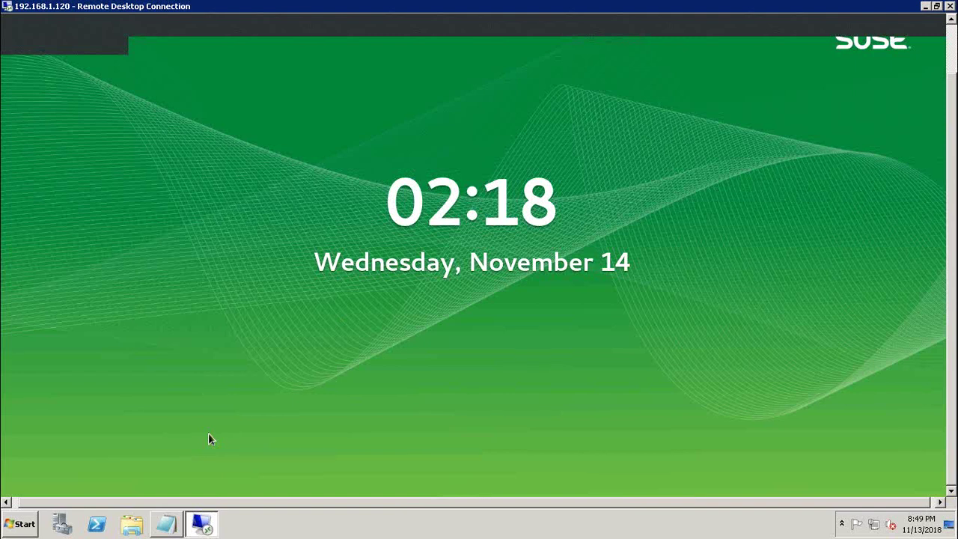
left_click(151, 409)
left_click(382, 285)
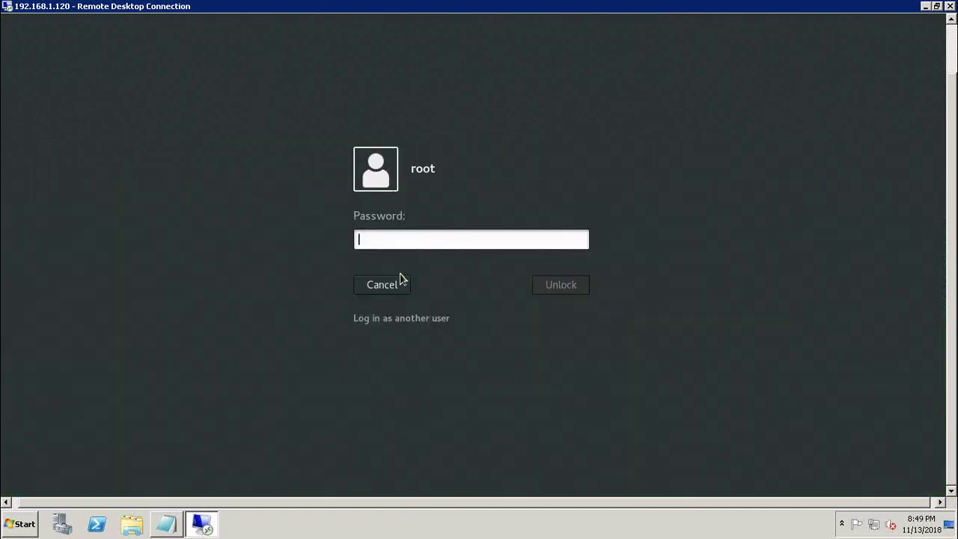
left_click(389, 284)
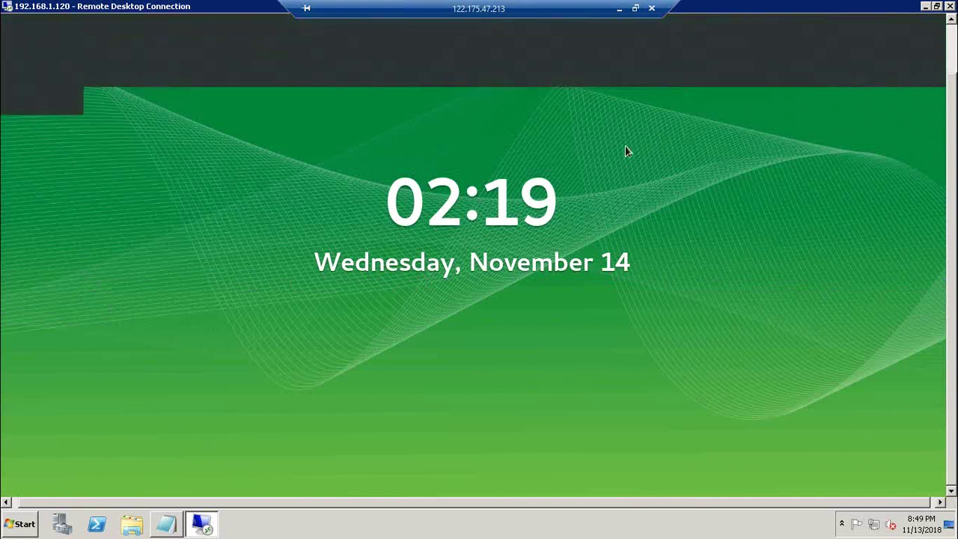
left_click_drag(625, 150, 881, 35)
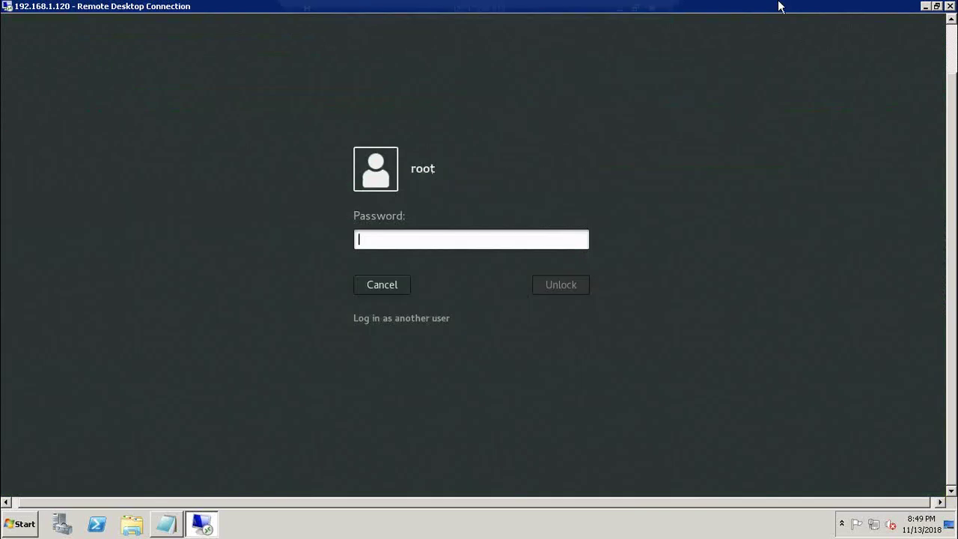
left_click(952, 7)
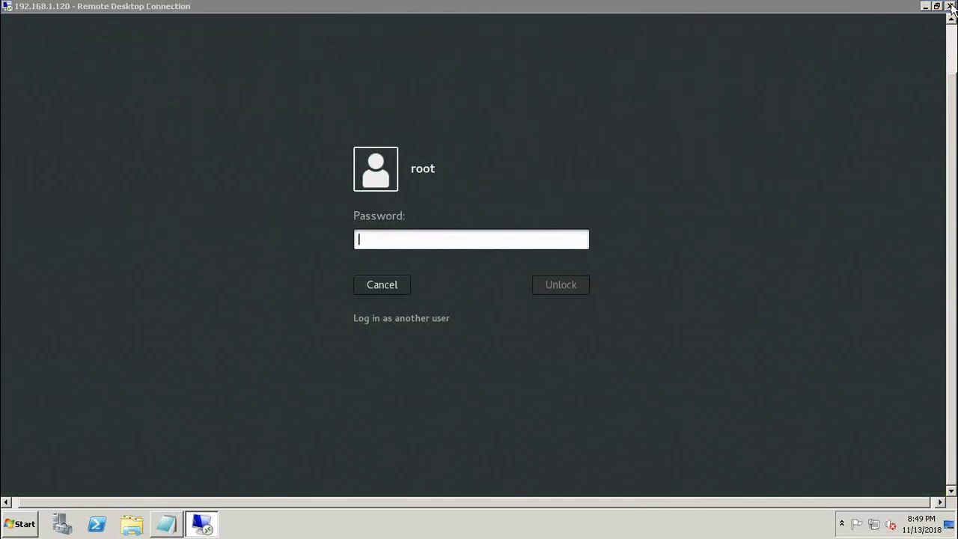
left_click(544, 306)
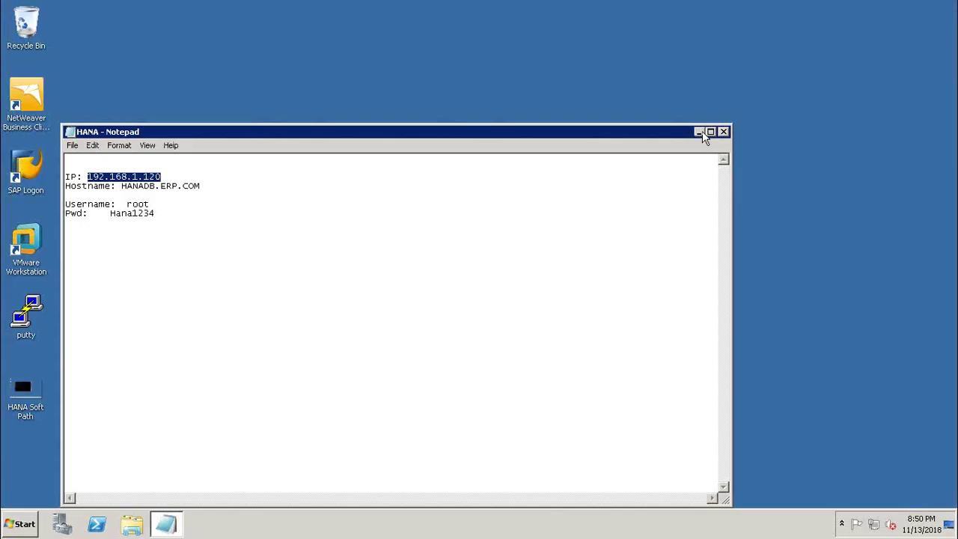
Step: Copy the server IP 192.168.1.120 from the HANA notes and open a PuTTY session to it
left_click(700, 132)
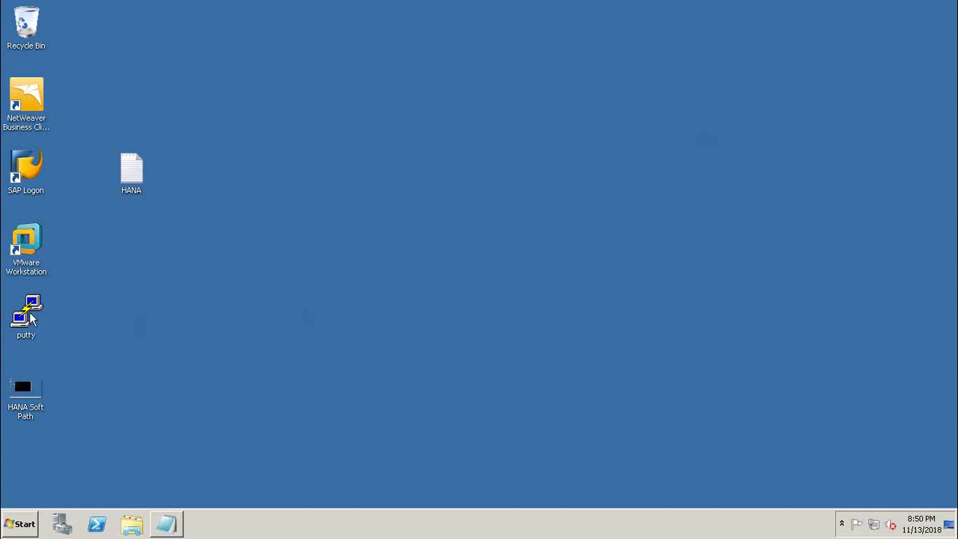
double_click(31, 318)
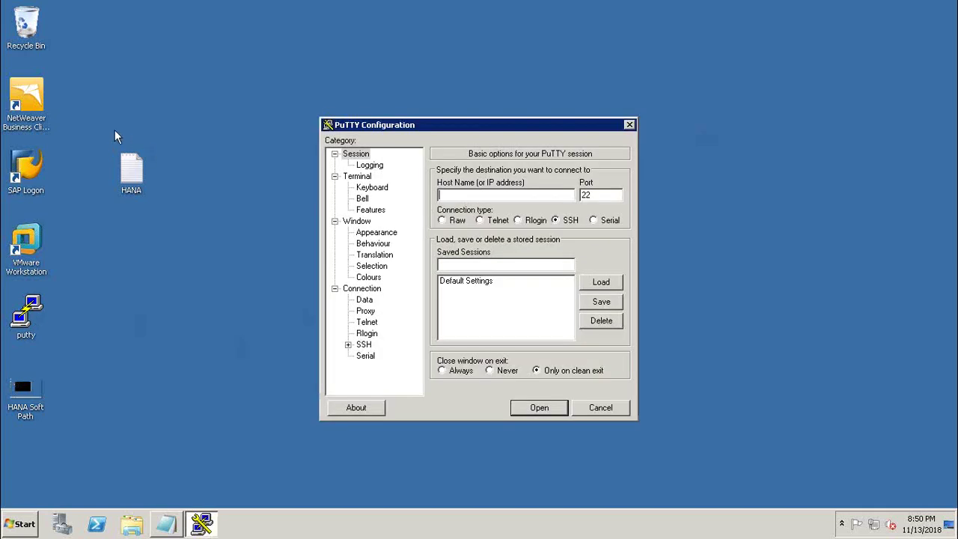
key("alt+Tab")
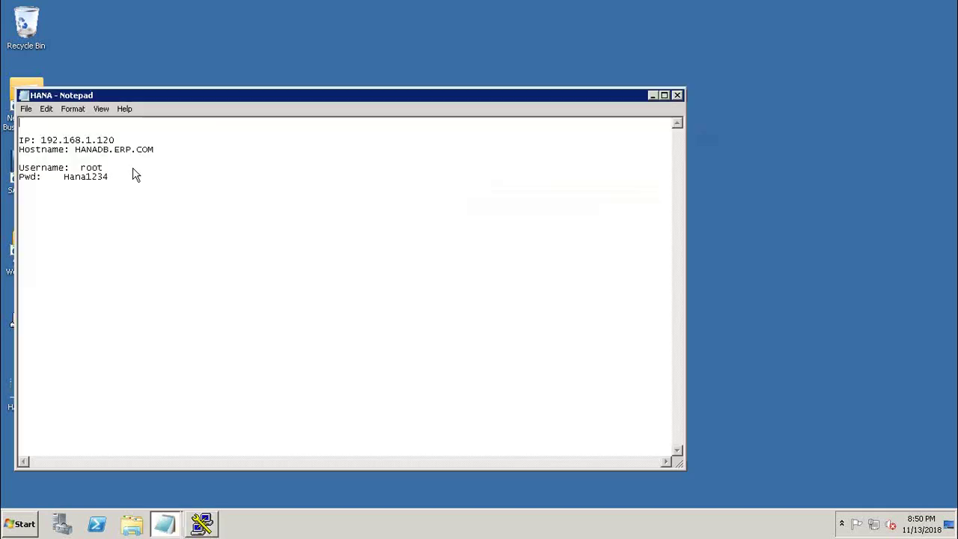
left_click_drag(116, 140, 42, 140)
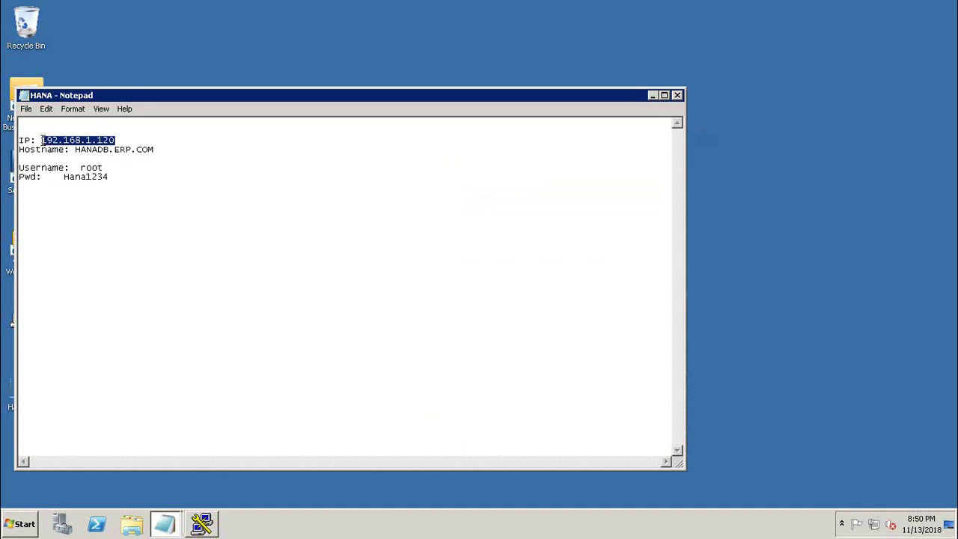
left_click(652, 95)
left_click(545, 409)
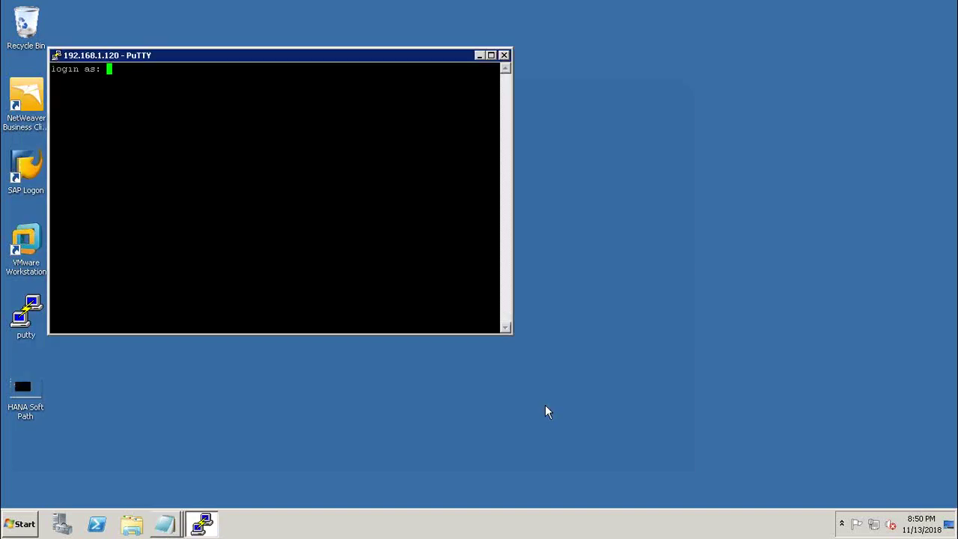
Step: Log in to the server as root with the account password
type("root")
key("Return")
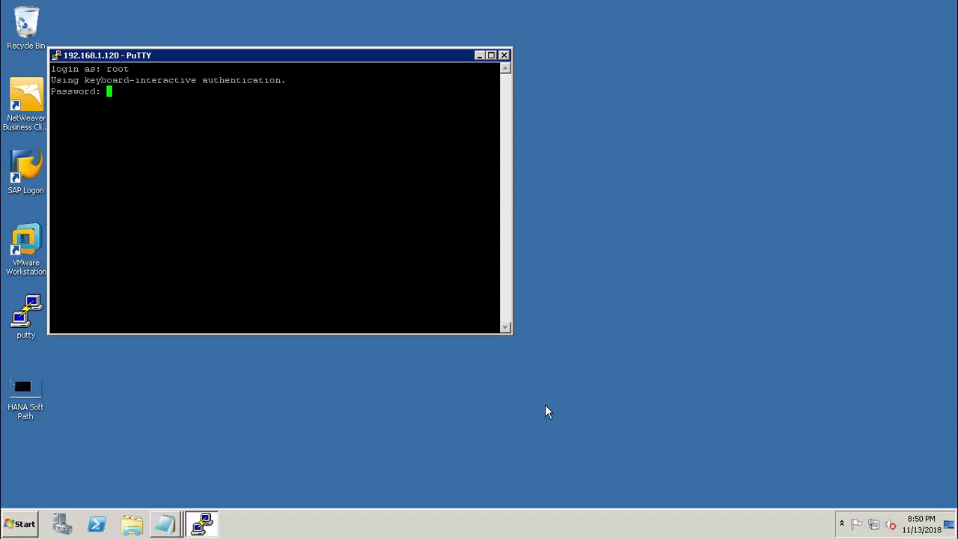
key("Return")
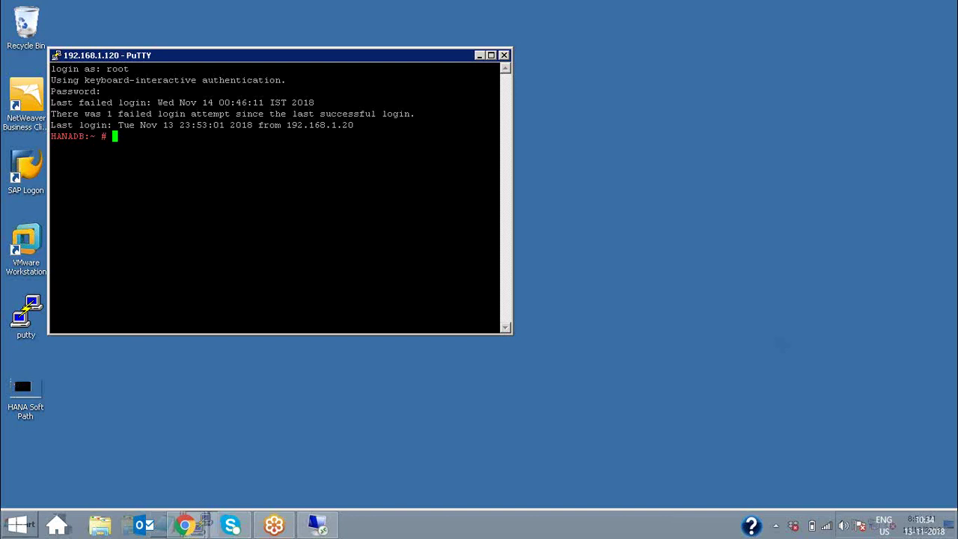
Step: List the home directory and copy the HANASoft folder name
type("ls")
key("Return")
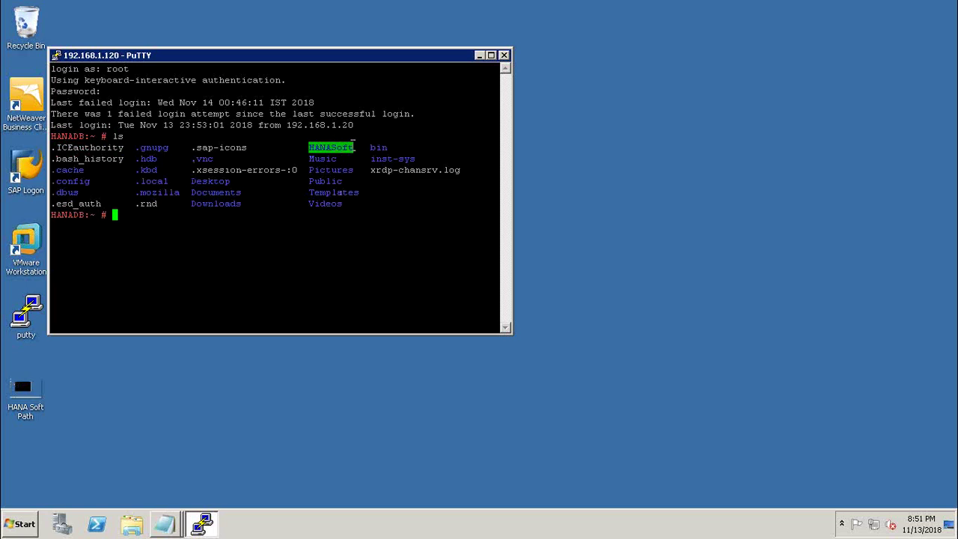
left_click_drag(353, 143, 311, 144)
key("ctrl+c")
Step: Change into HANASoft and list its contents
left_click(114, 216)
type("cd")
right_click(115, 215)
key("Return")
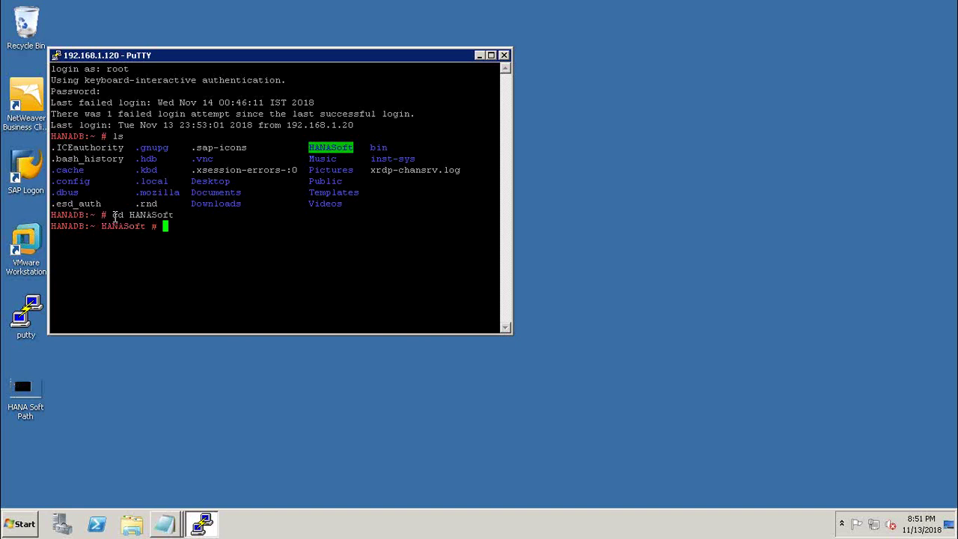
type("ls")
key("Return")
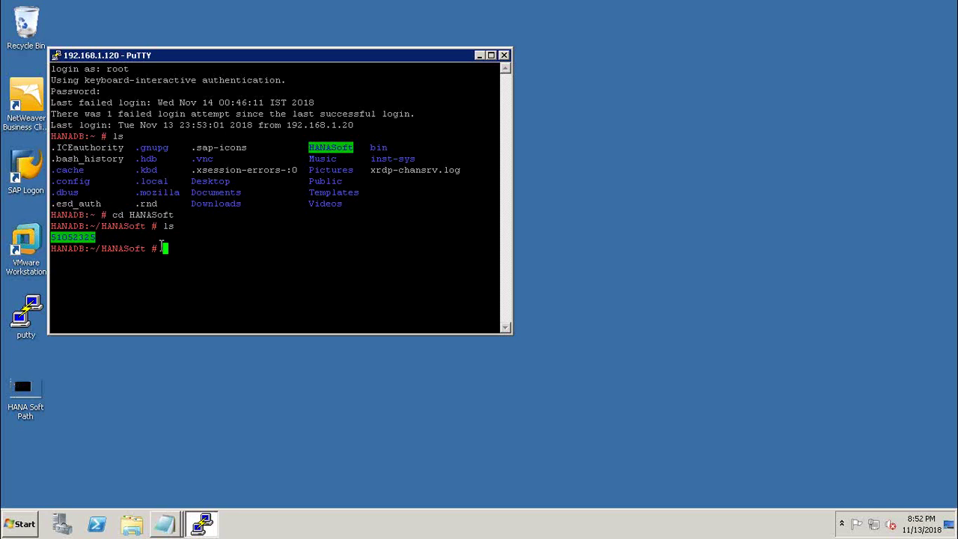
Step: Change into the 51052325 folder and list its contents
type("cd")
left_click_drag(117, 238, 50, 236)
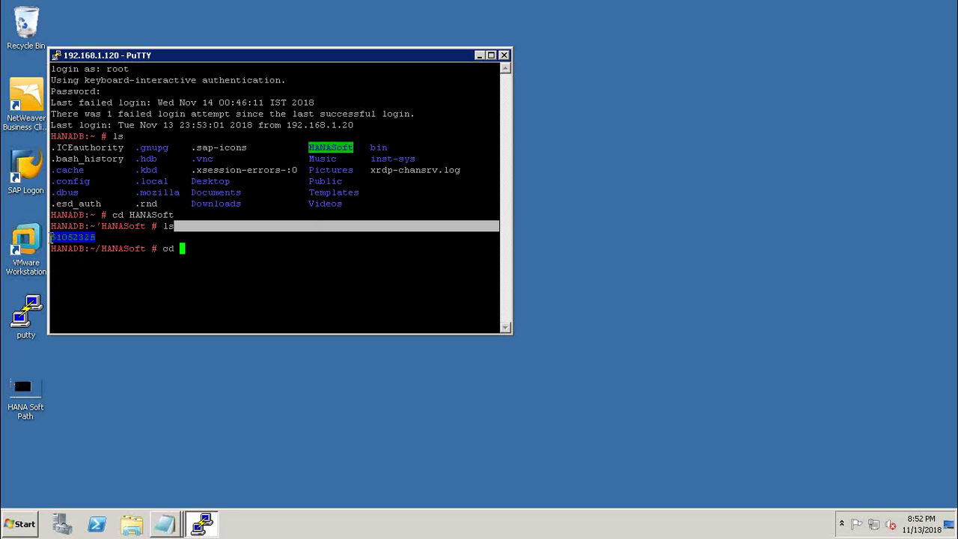
left_click(58, 238)
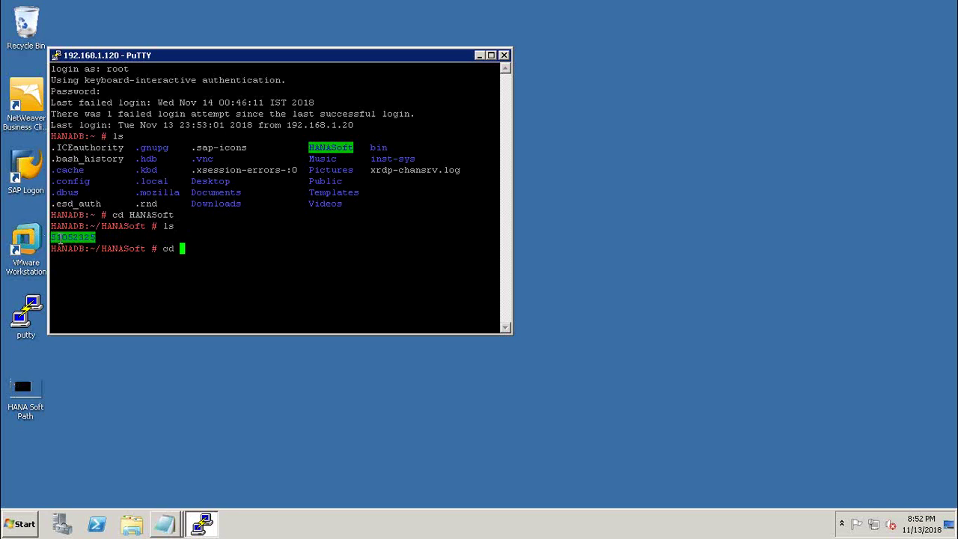
double_click(76, 238)
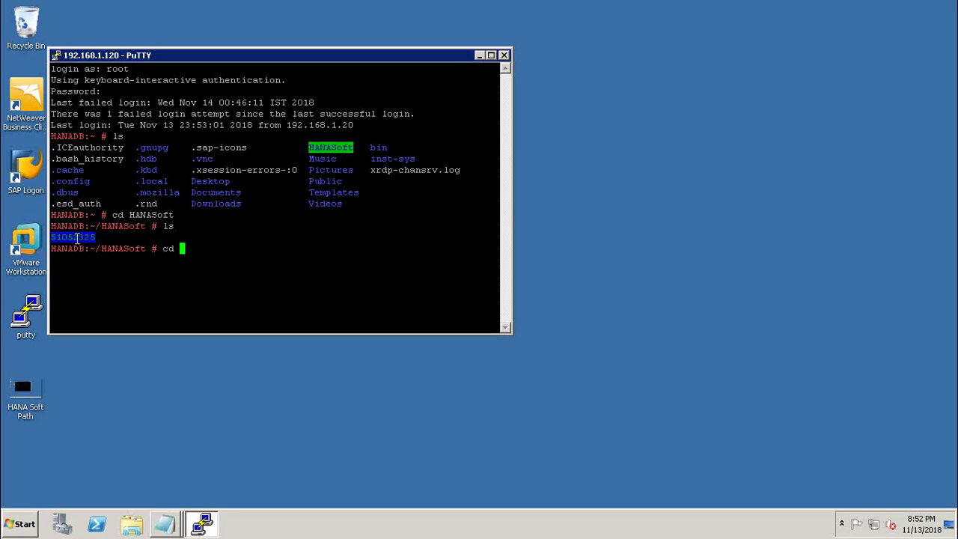
left_click(200, 253)
right_click(182, 249)
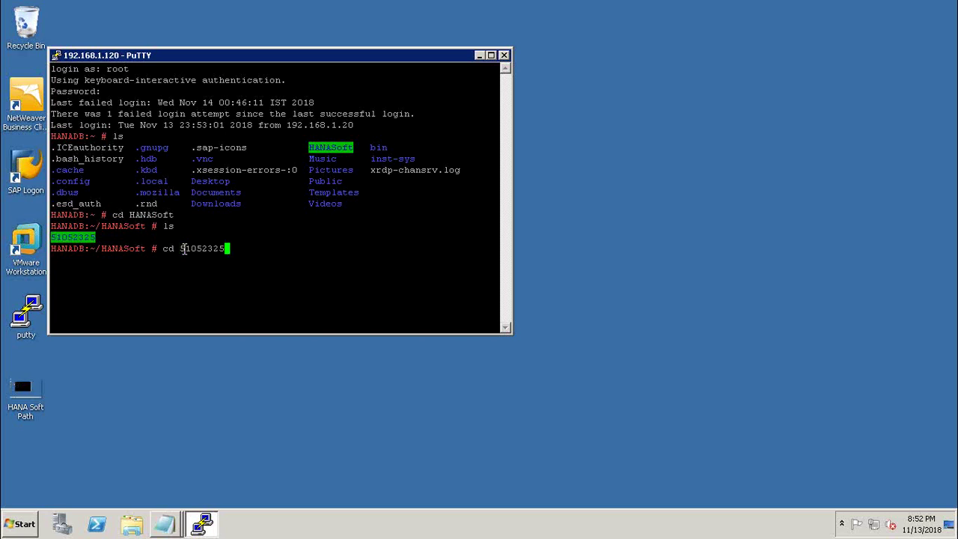
key("Return")
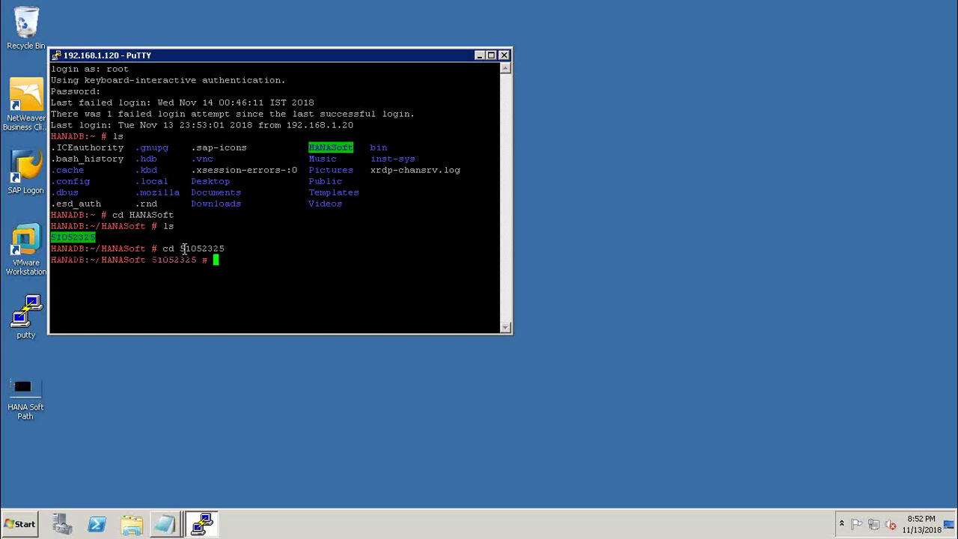
type("ls")
key("Return")
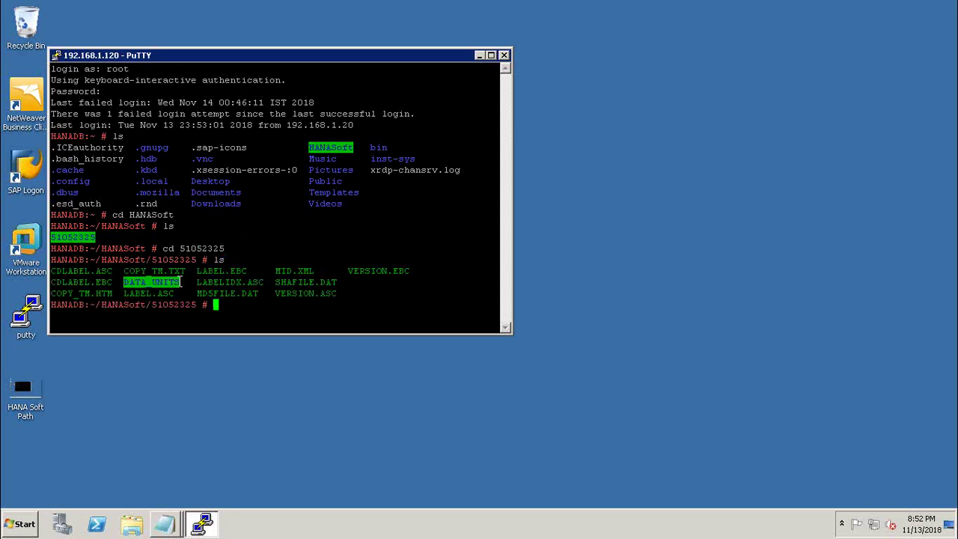
Step: Change into DATA_UNITS to reveal its HANA component folders
type("c")
type("d")
left_click_drag(179, 281, 125, 279)
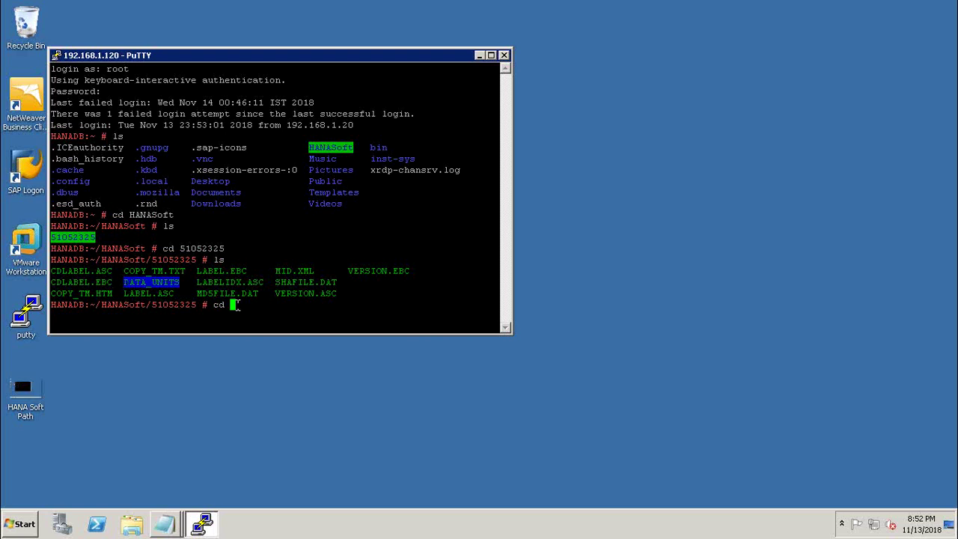
right_click(234, 304)
key("Return")
type("ls")
key("Return")
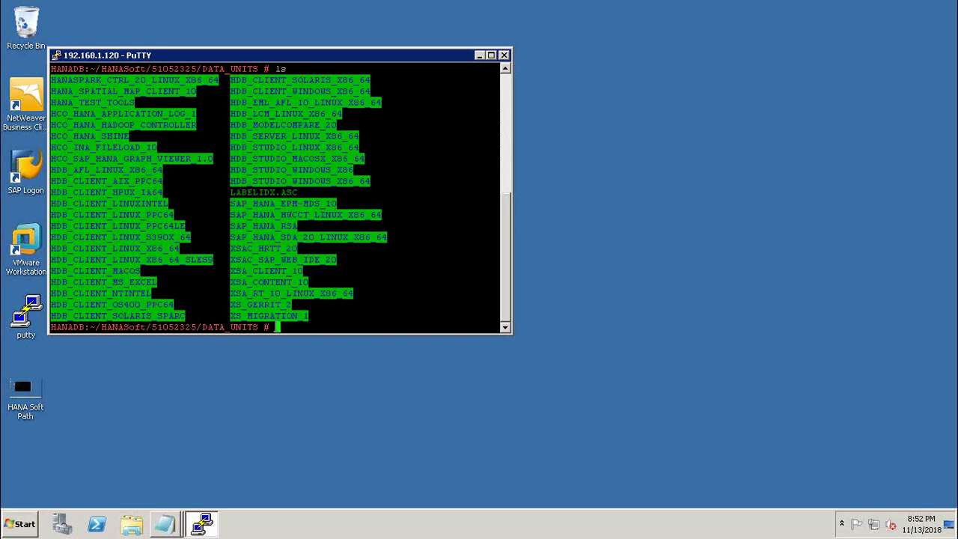
Step: Change into HDB_SERVER_LINUX_X86_64 and list its installer files
type("cd")
left_click_drag(359, 136, 234, 136)
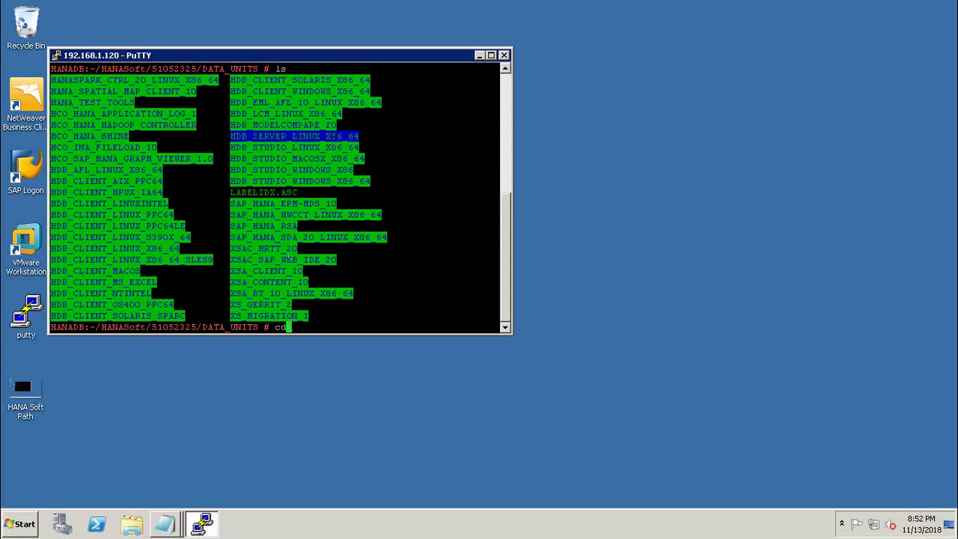
left_click(286, 258)
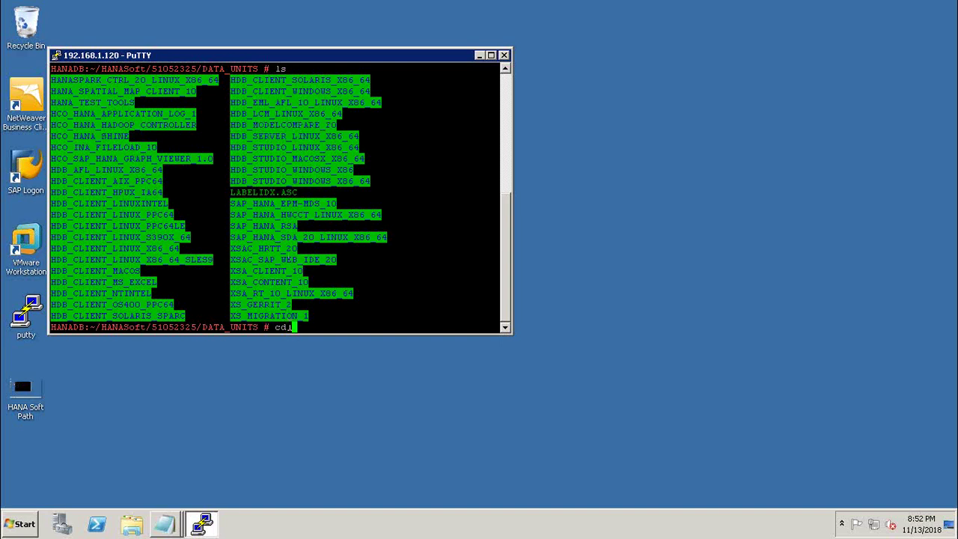
right_click(289, 327)
key("Return")
type("l")
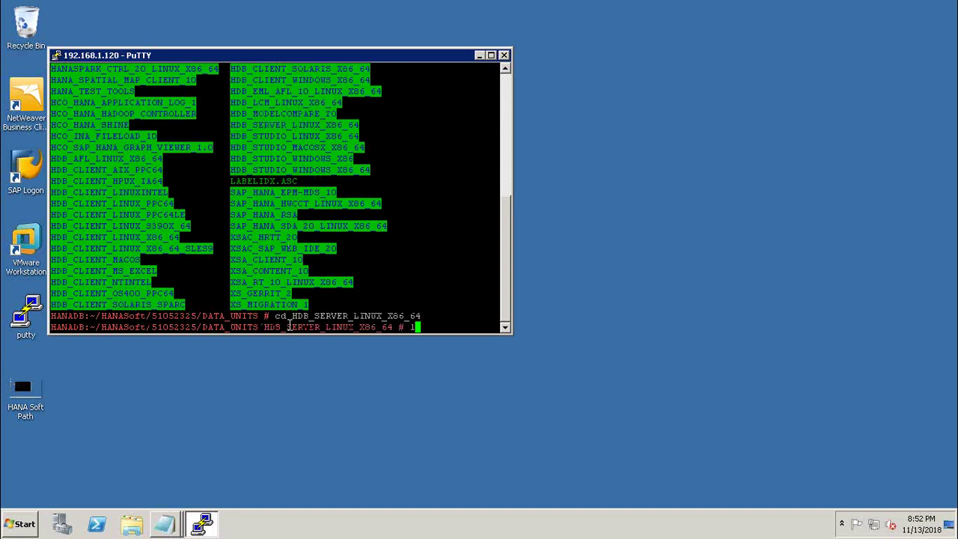
type("s")
key("Return")
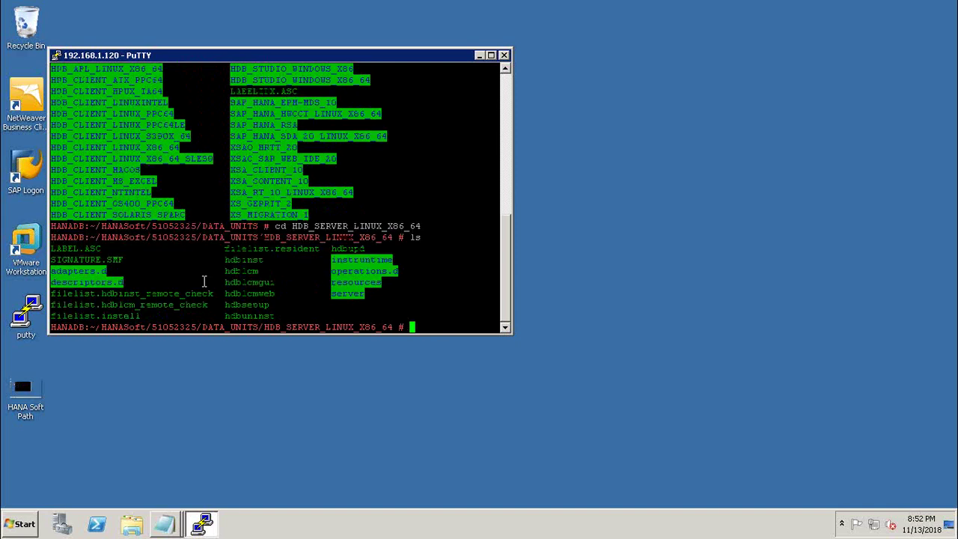
Step: Launch the ./hdblcm lifecycle management tool
type("cd")
key("BackSpace")
key("BackSpace")
key("BackSpace")
type("./hdblcm")
key("Return")
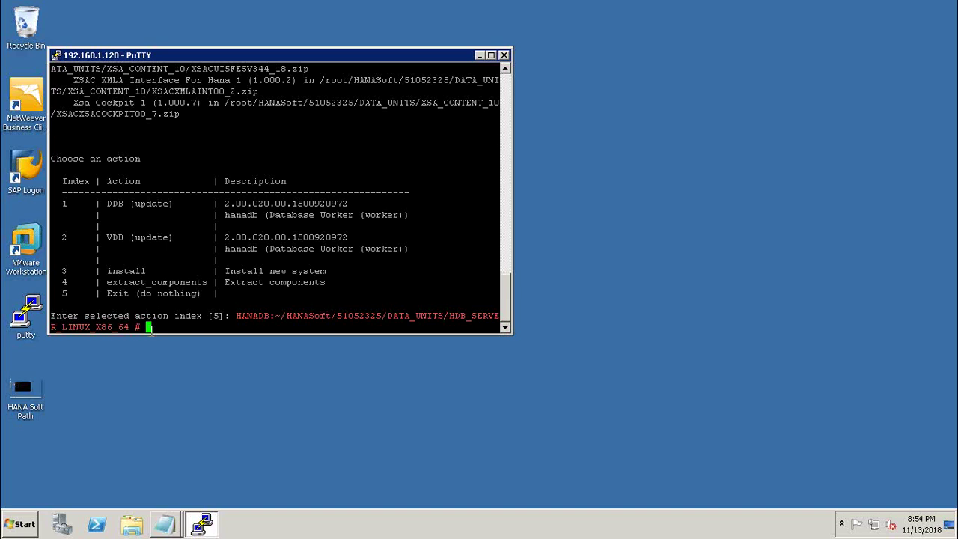
Step: Copy the current directory path from the prompt, then close the PuTTY session and confirm exit
left_click(503, 55)
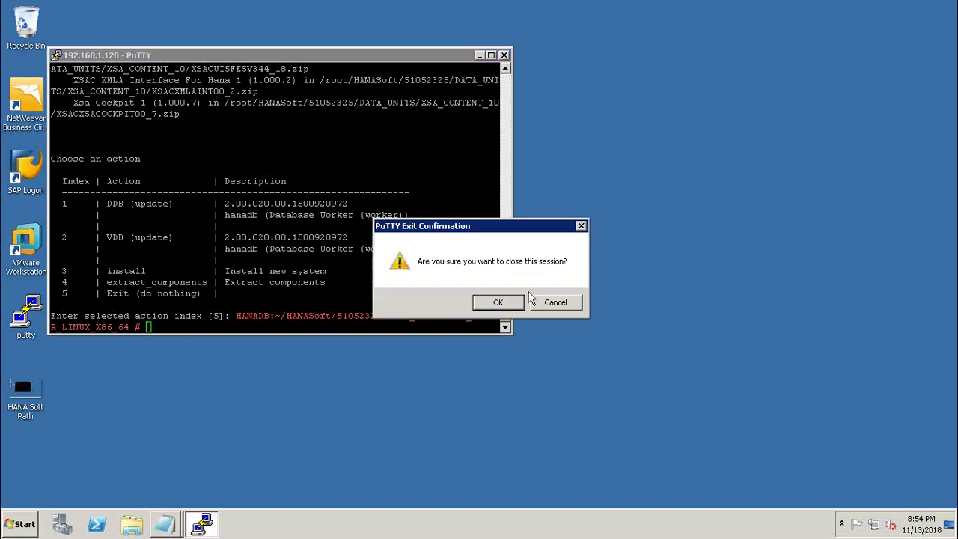
left_click(581, 226)
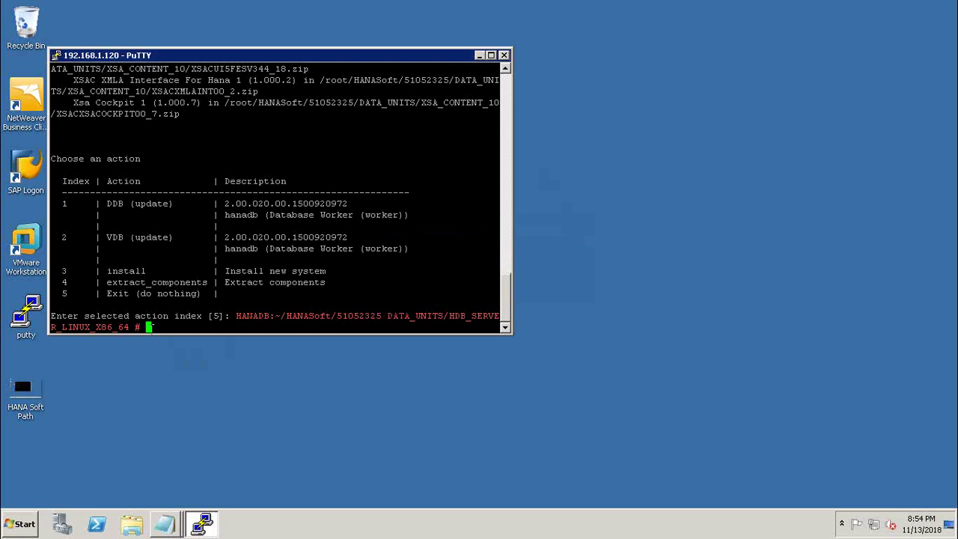
left_click_drag(237, 315, 285, 327)
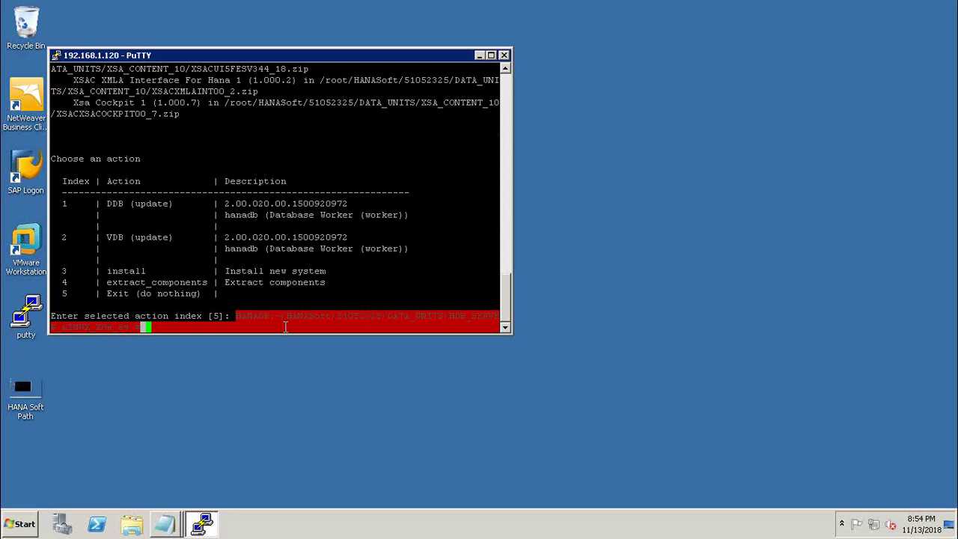
left_click(285, 327)
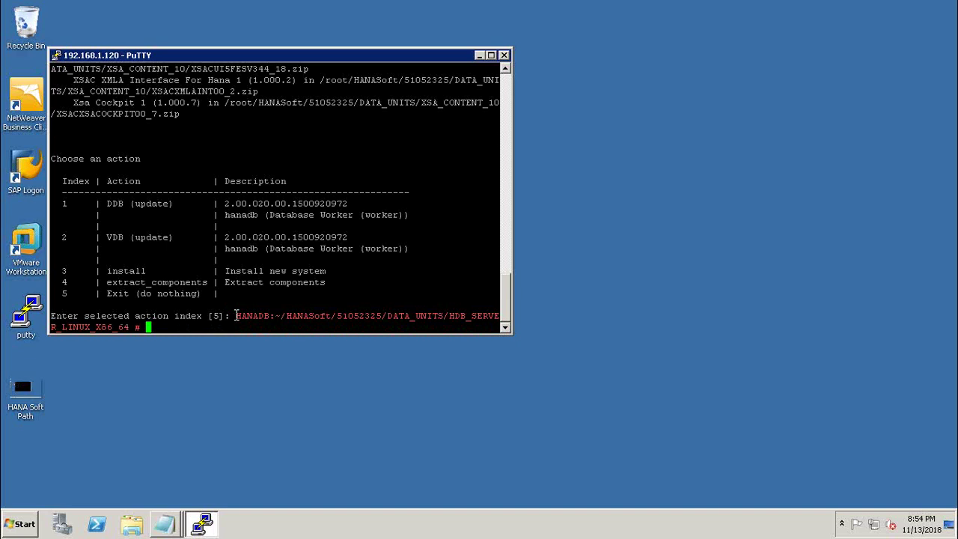
left_click_drag(236, 315, 494, 327)
left_click(494, 326)
left_click(504, 55)
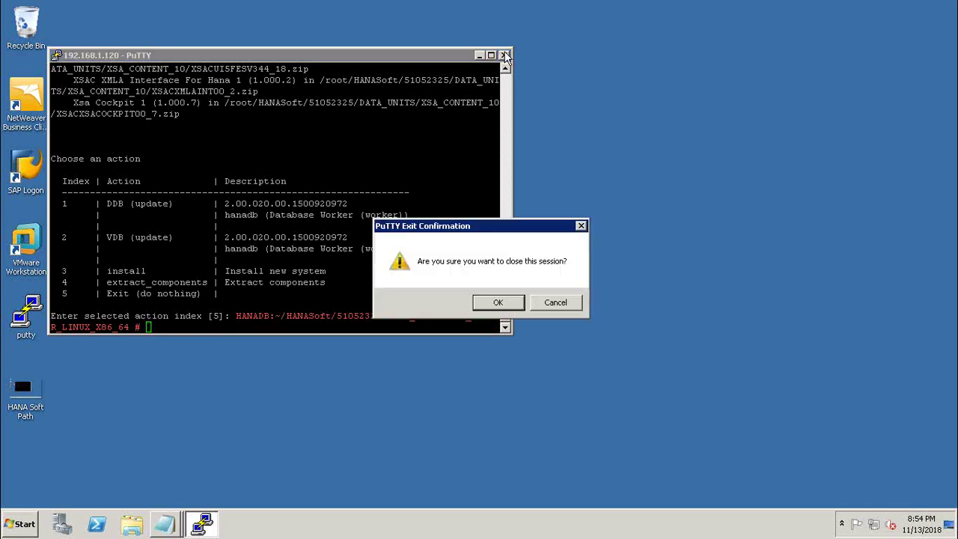
left_click(498, 302)
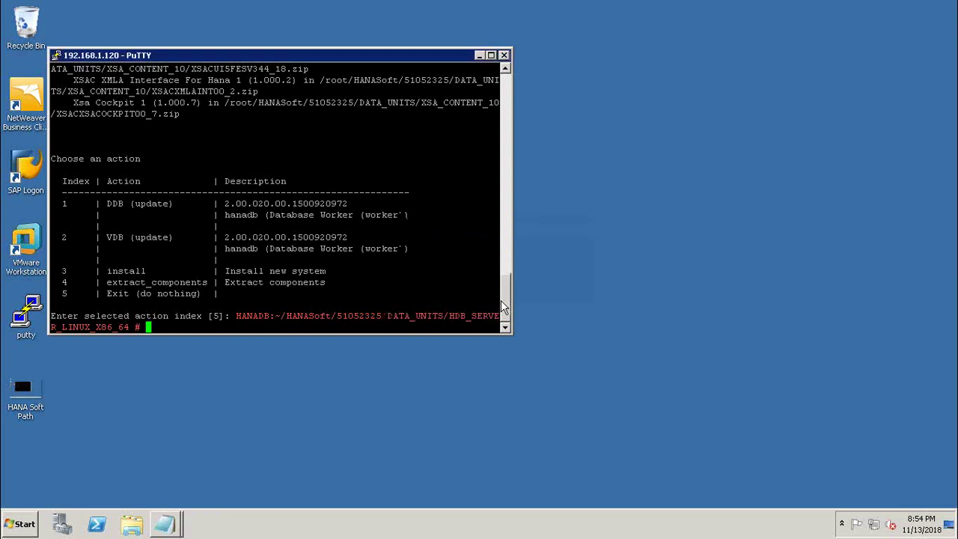
Step: Copy the server IP 192.168.1.120 from the HANA notes file, then minimize Notepad
double_click(29, 320)
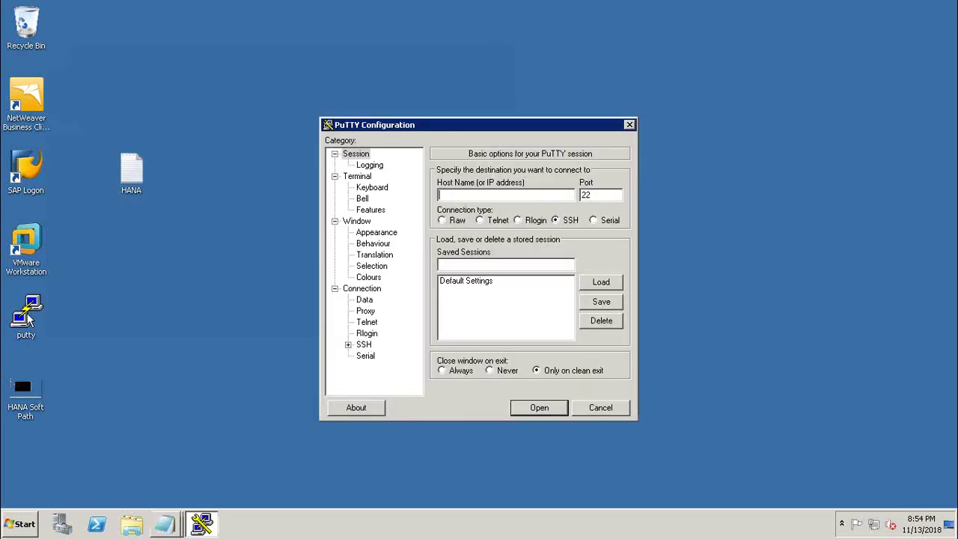
double_click(134, 183)
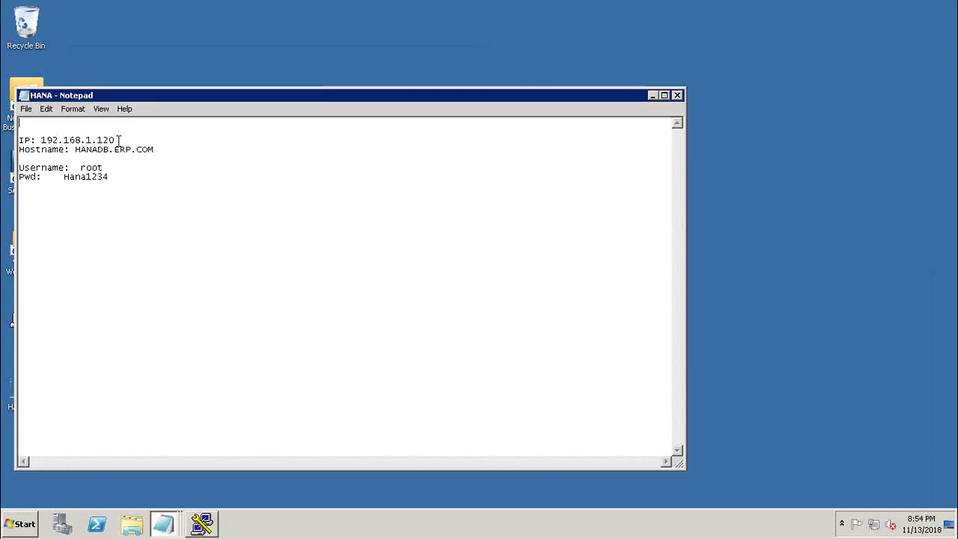
left_click_drag(116, 140, 42, 140)
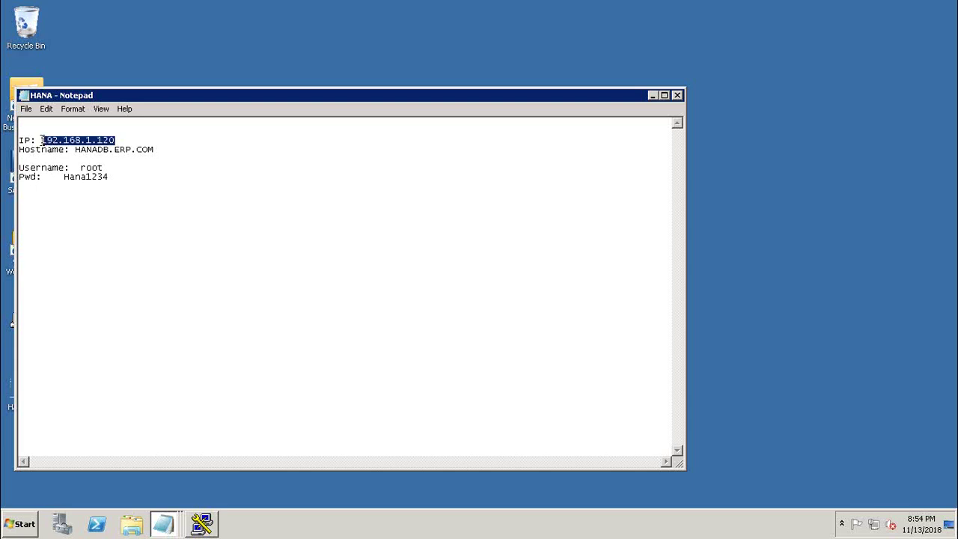
key("super")
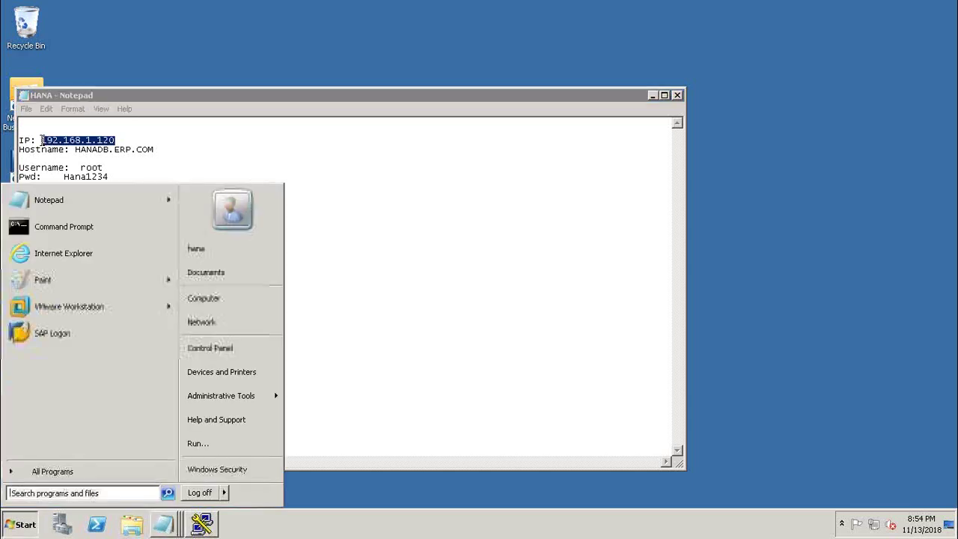
key("Escape")
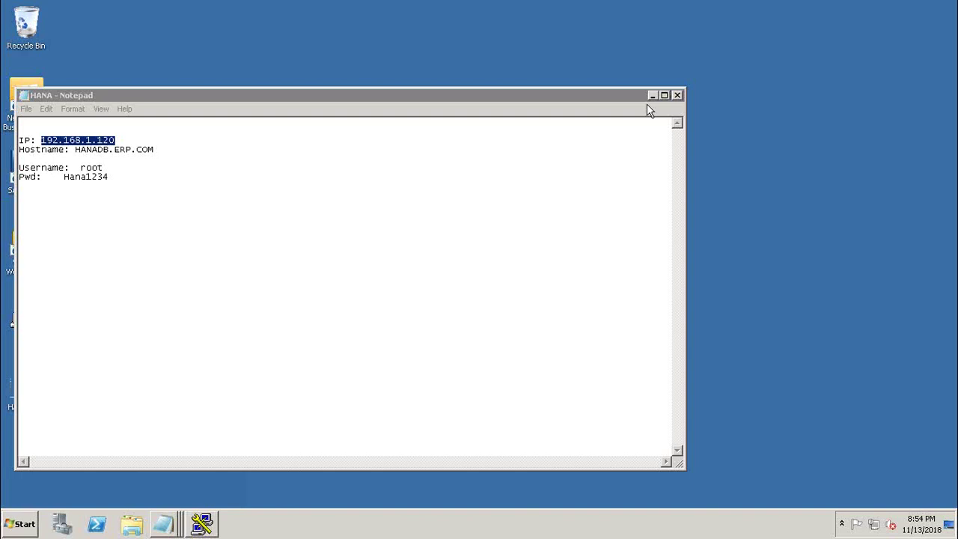
left_click(652, 96)
Step: Connect by SSH to 192.168.1.120, log in as root, and list the home directory
key("Return")
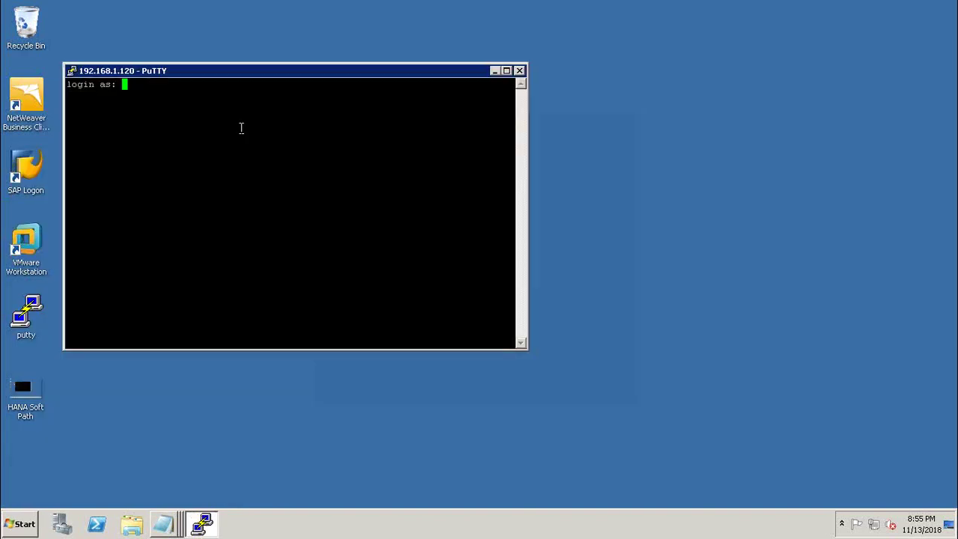
type("root")
key("Return")
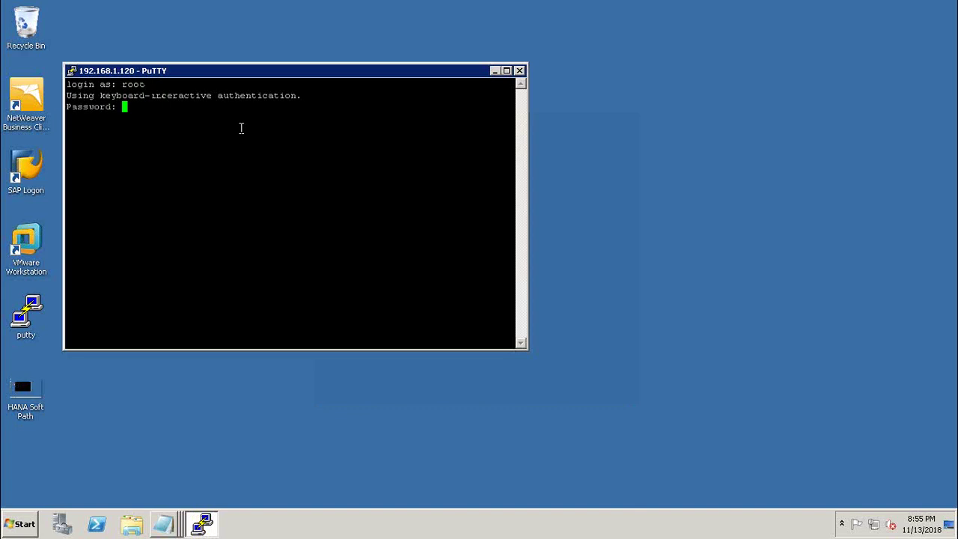
key("Return")
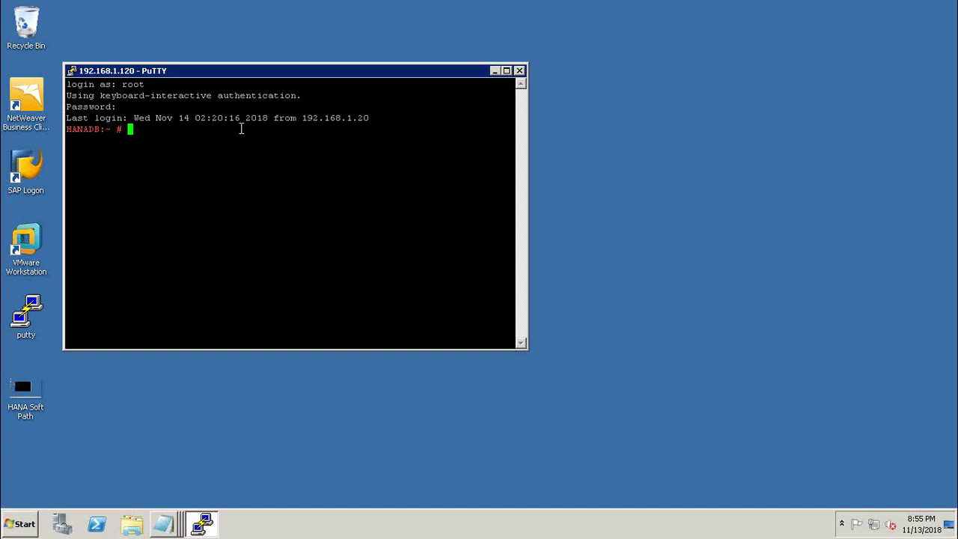
type("ls")
key("Return")
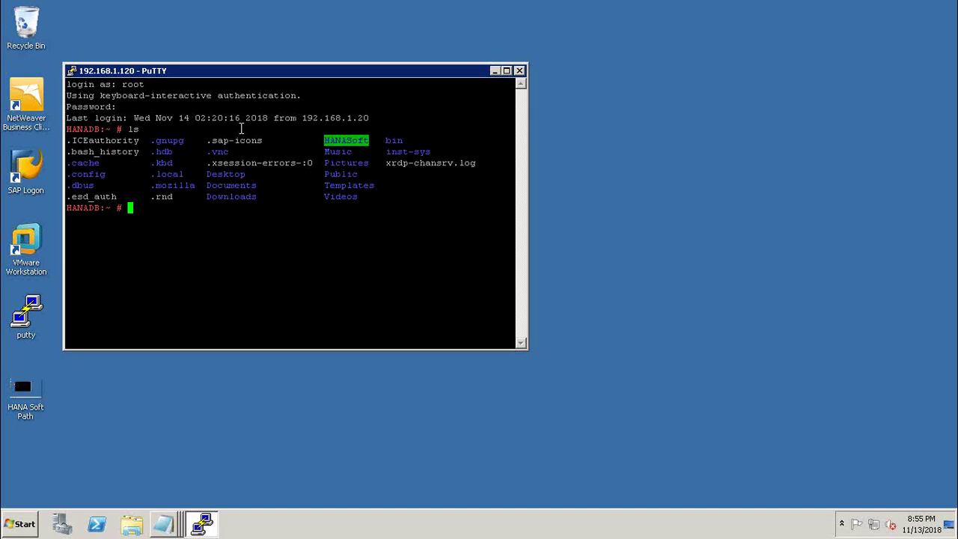
Step: Change into the HANASoft folder by pasting its name after cd, and start listing it
type("cd")
left_click_drag(370, 139, 324, 141)
right_click(146, 207)
key("Return")
type("ls")
key("Return")
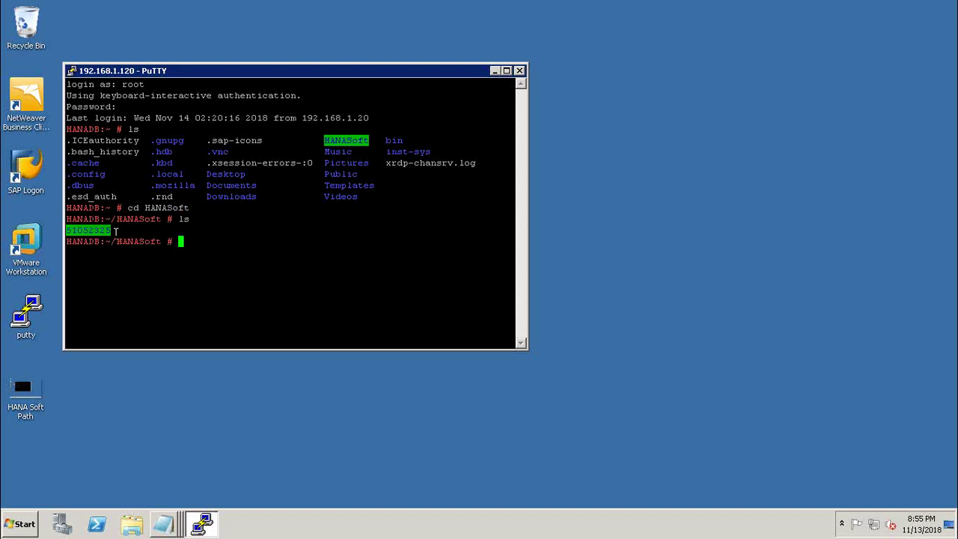
Step: Enter 51052325, list its contents, and select DATA_UNITS for the next cd
type("cd")
left_click_drag(112, 234, 67, 230)
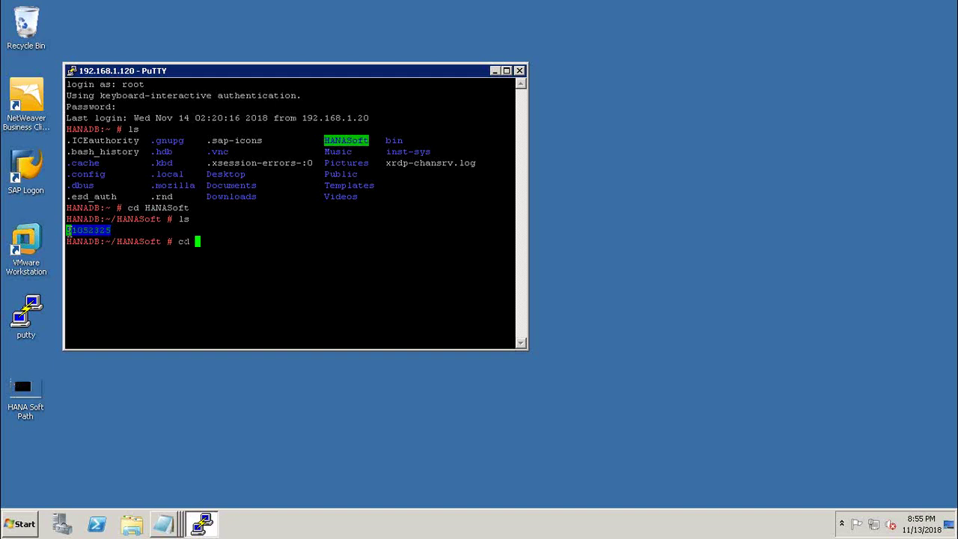
right_click(198, 241)
key("Return")
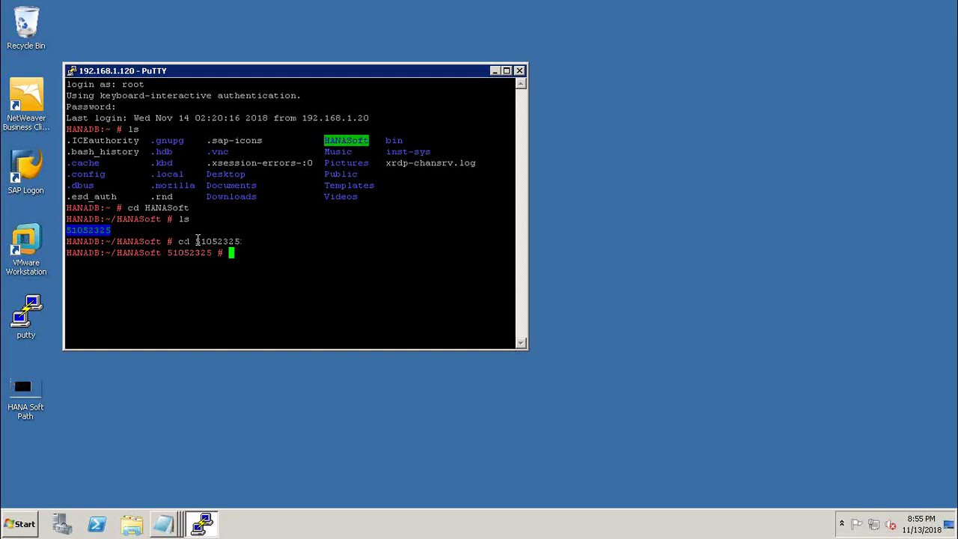
type("ls")
key("Return")
type("cd")
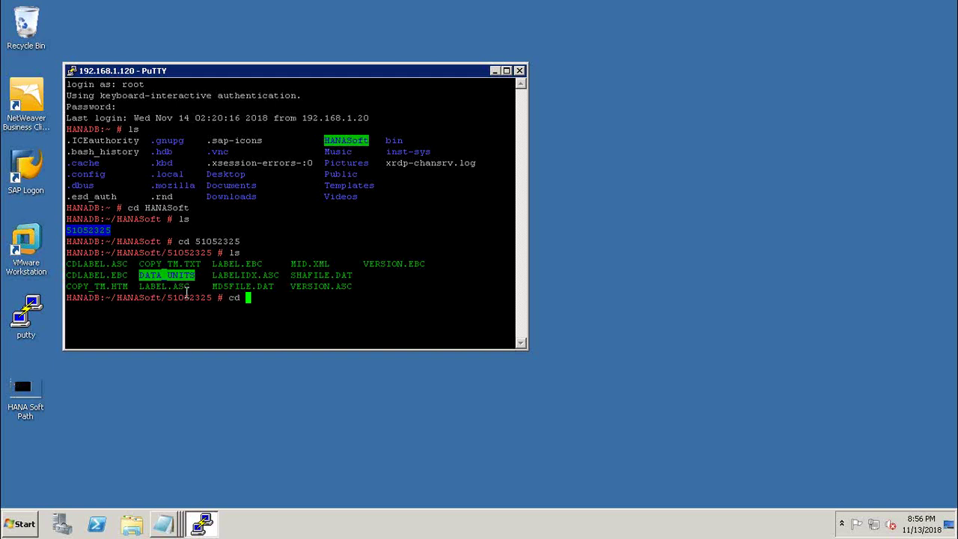
left_click_drag(196, 274, 139, 275)
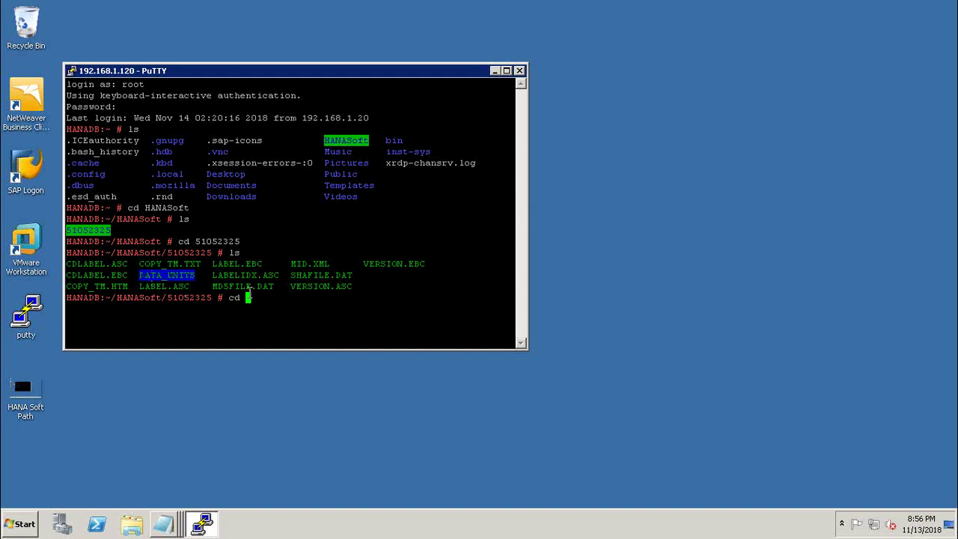
Step: Change into DATA_UNITS and list its package folders
right_click(249, 297)
key("Return")
type("ls")
key("Return")
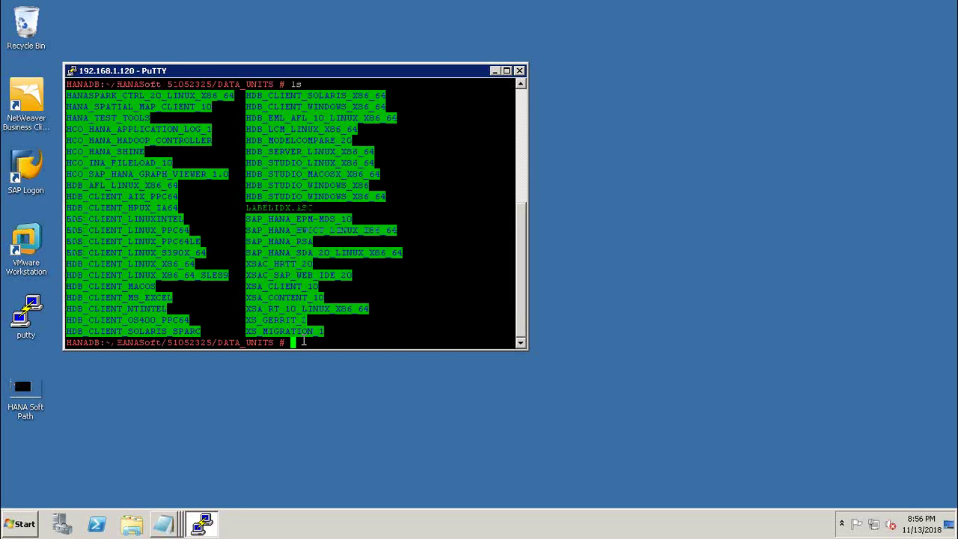
Step: Change into the HDB_STUDIO_LINUX_X86_64 folder by pasting its selected name after cd
type("cd")
left_click_drag(378, 163, 253, 158)
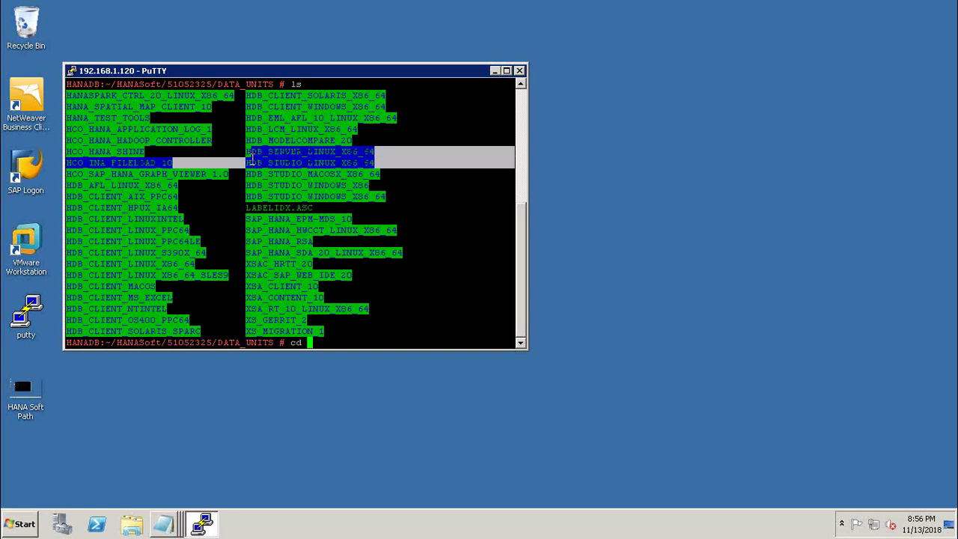
left_click(252, 158)
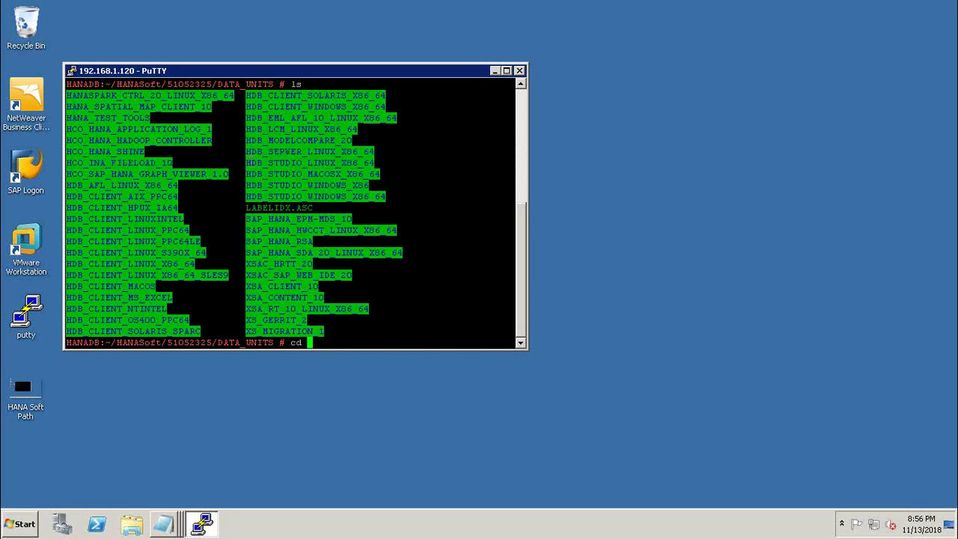
left_click_drag(246, 162, 377, 162)
key("ctrl+c")
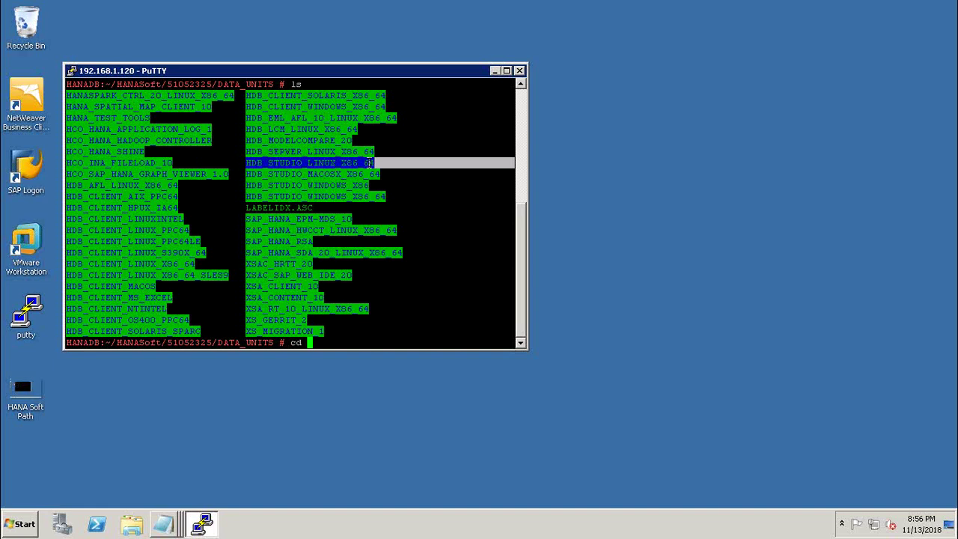
left_click(375, 162)
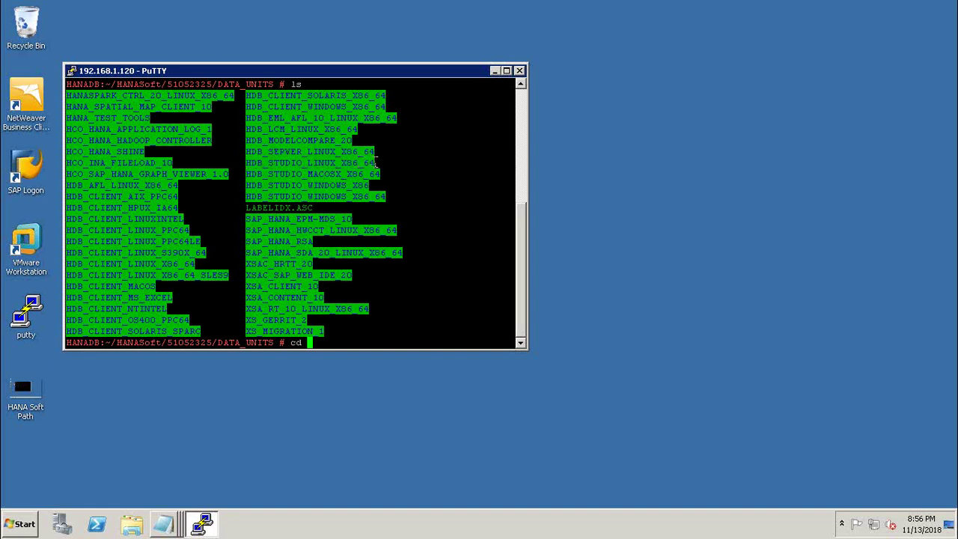
double_click(374, 163)
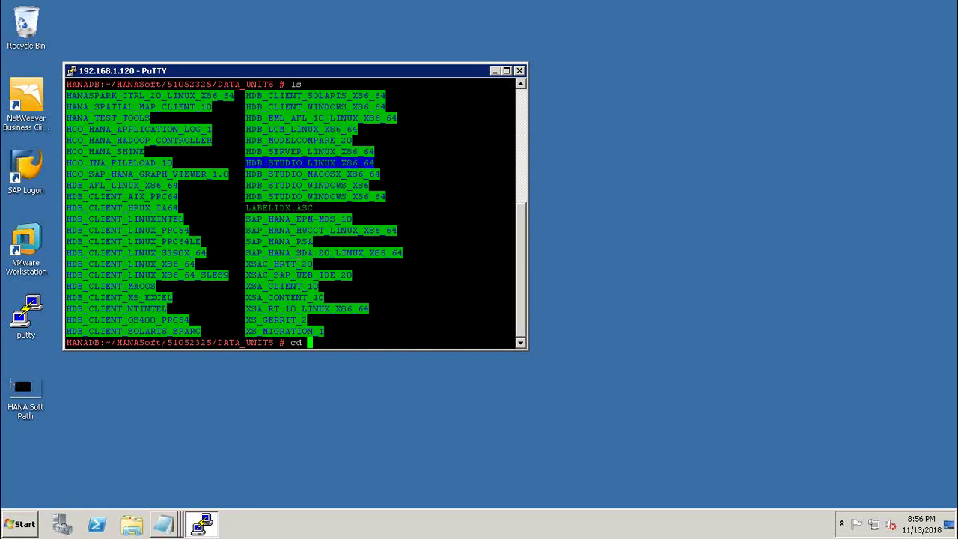
right_click(313, 342)
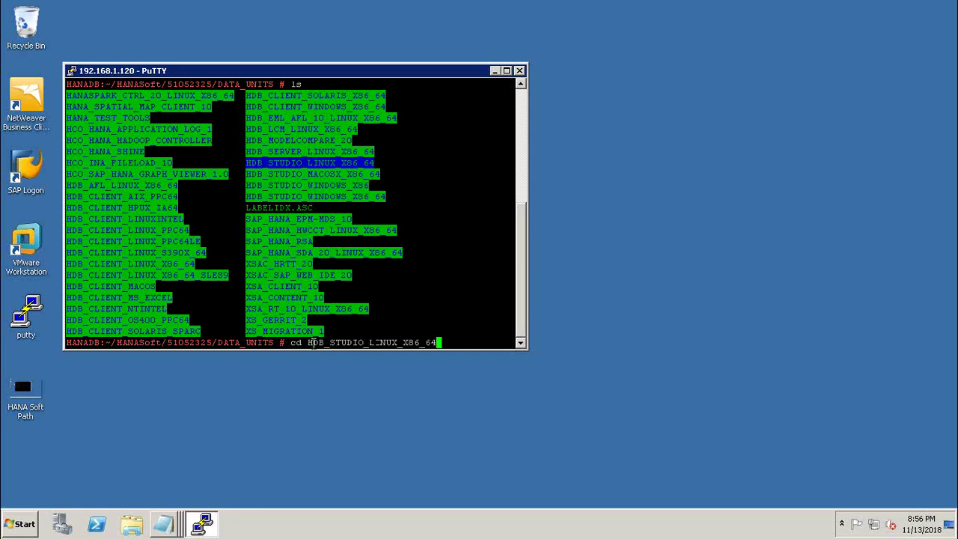
key("Return")
Step: List the studio folder and run ./hdbsetup, which fails with a GTK+ DISPLAY error
type("ls")
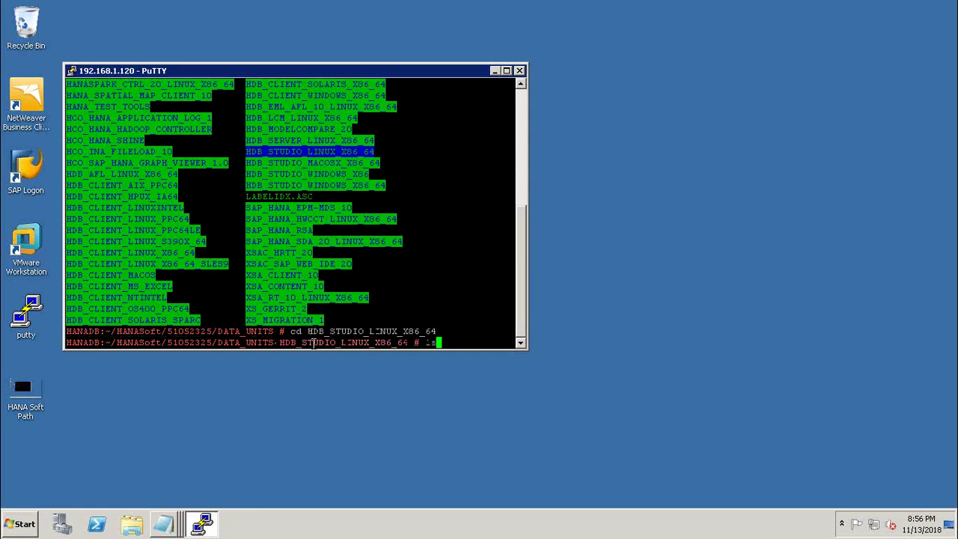
key("Return")
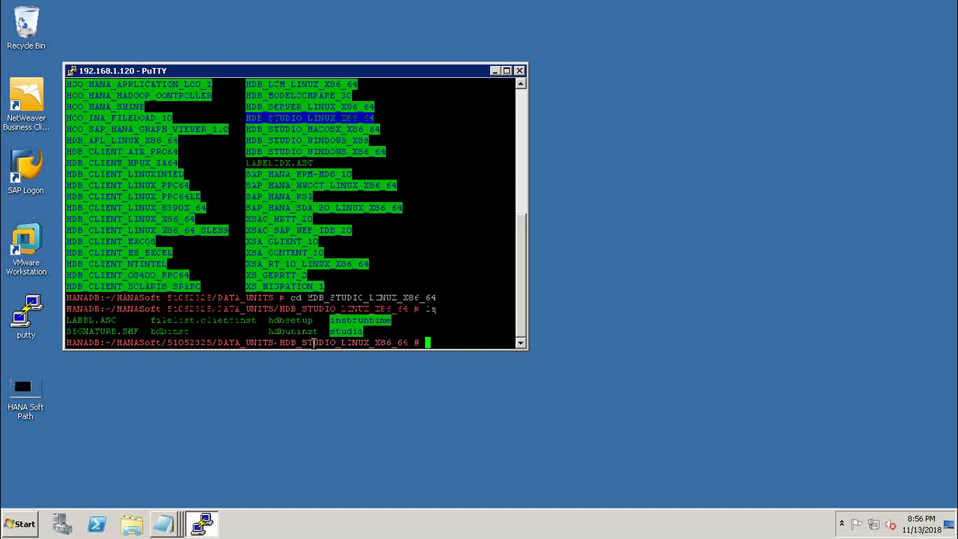
type("cd")
key("BackSpace")
key("BackSpace")
key("BackSpace")
type("./")
key("BackSpace")
key("BackSpace")
type("./hdbsetup")
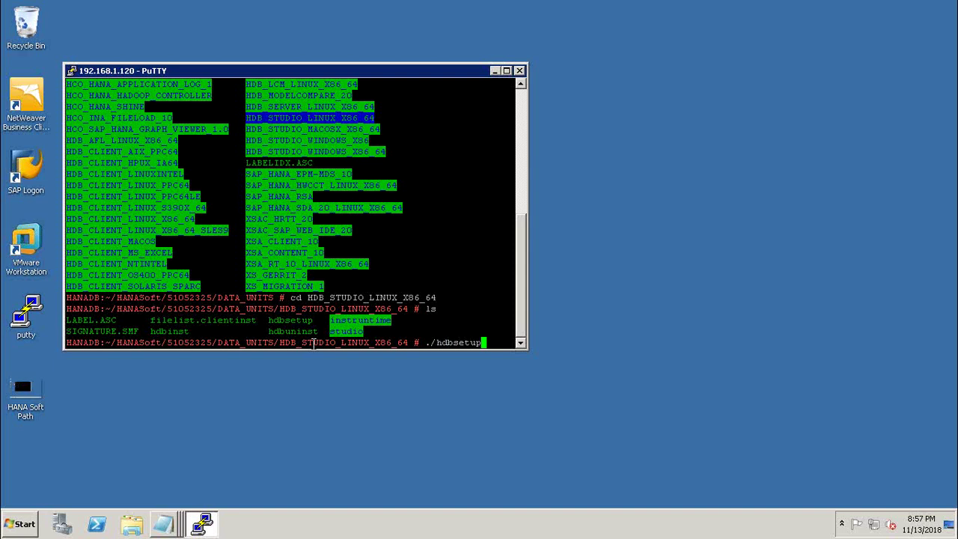
key("Return")
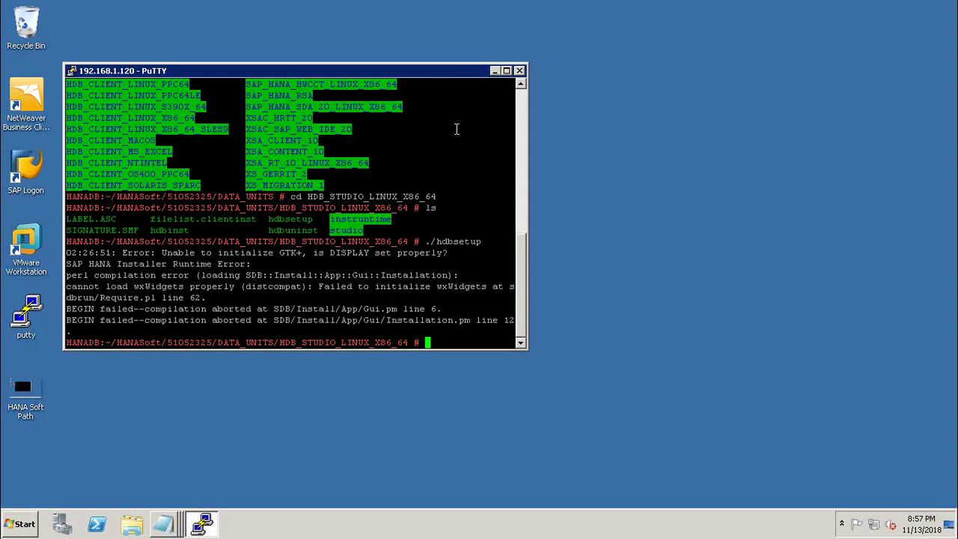
Step: Launch Remote Desktop Connection to 192.168.1.120 and accept the unverified-identity warning
left_click(635, 192)
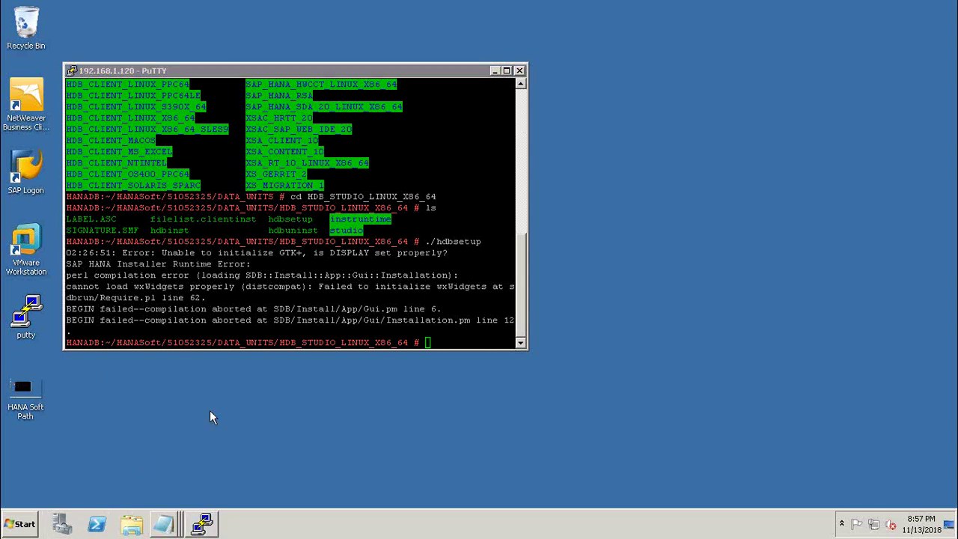
left_click(25, 523)
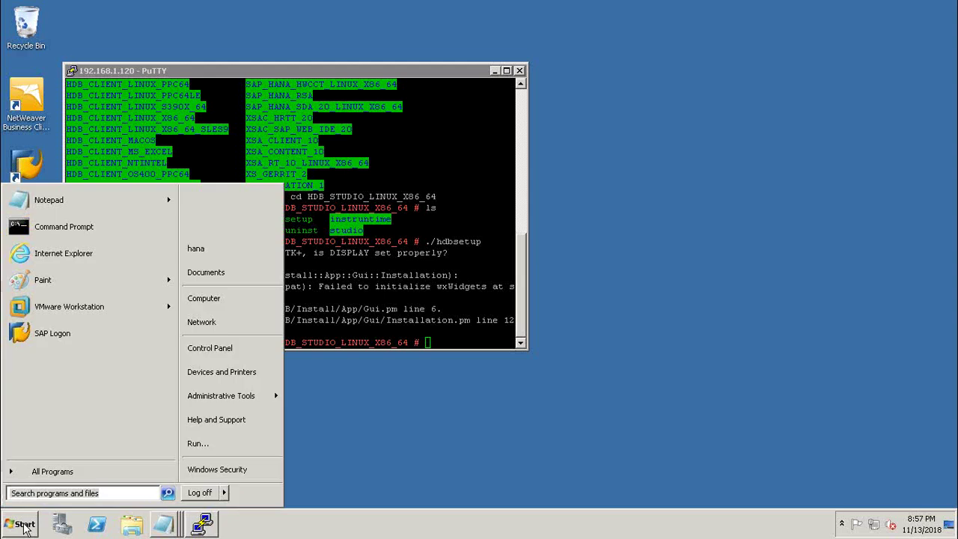
left_click(199, 443)
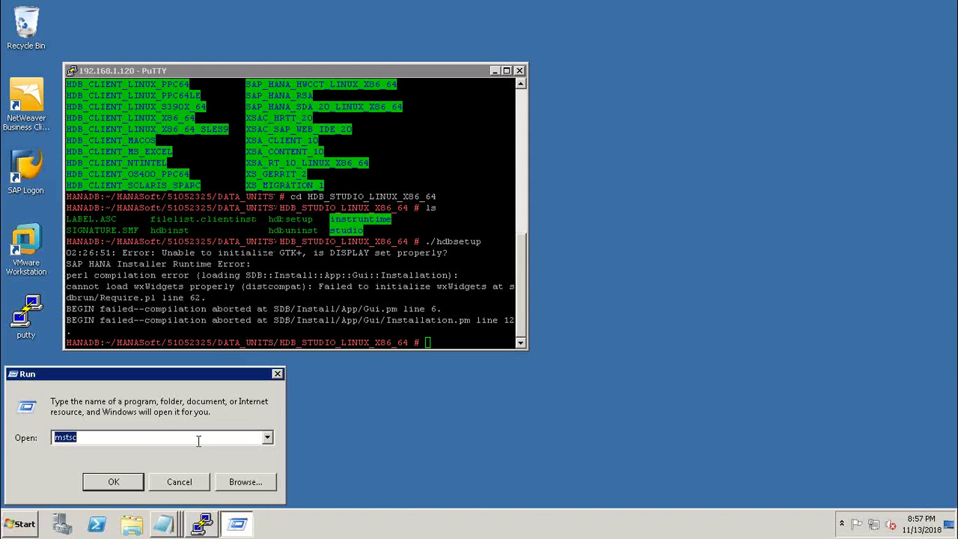
key("Return")
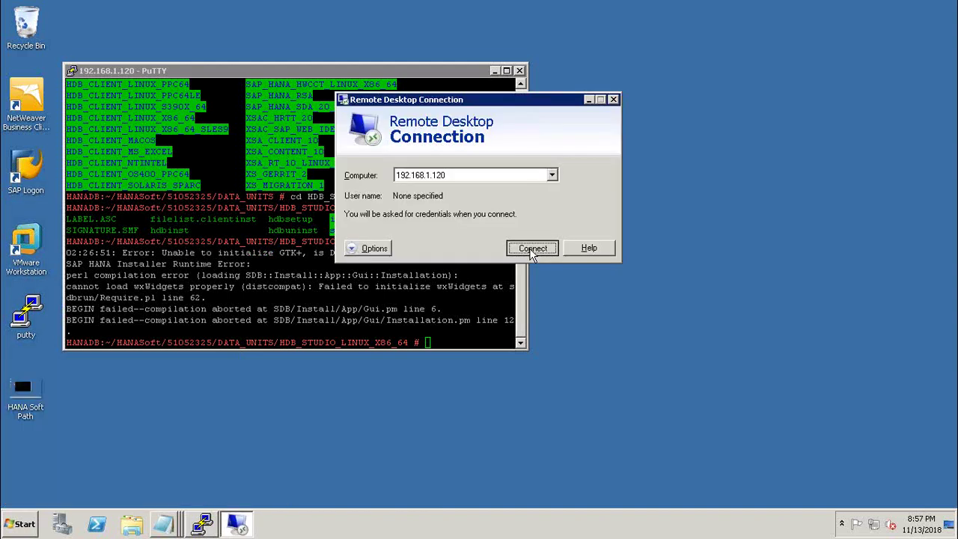
left_click(531, 250)
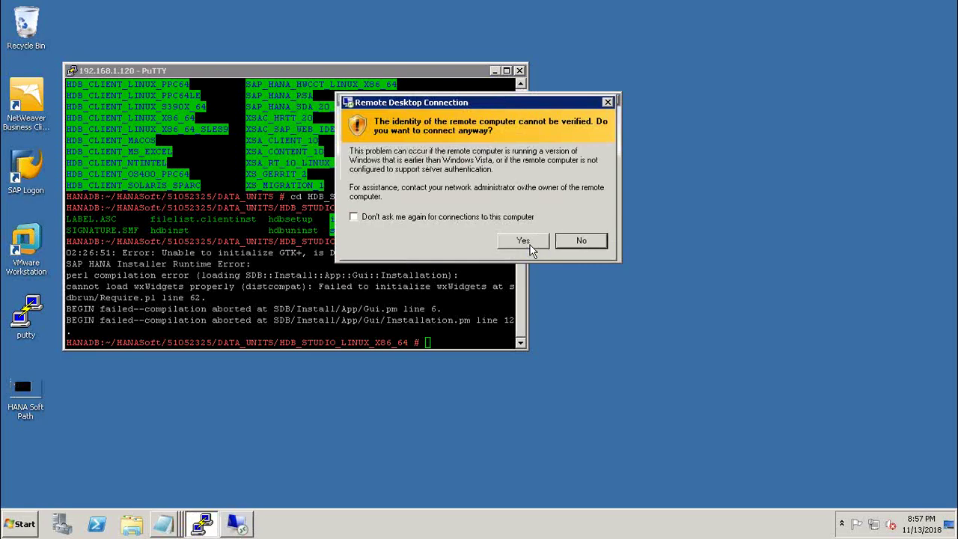
left_click(530, 245)
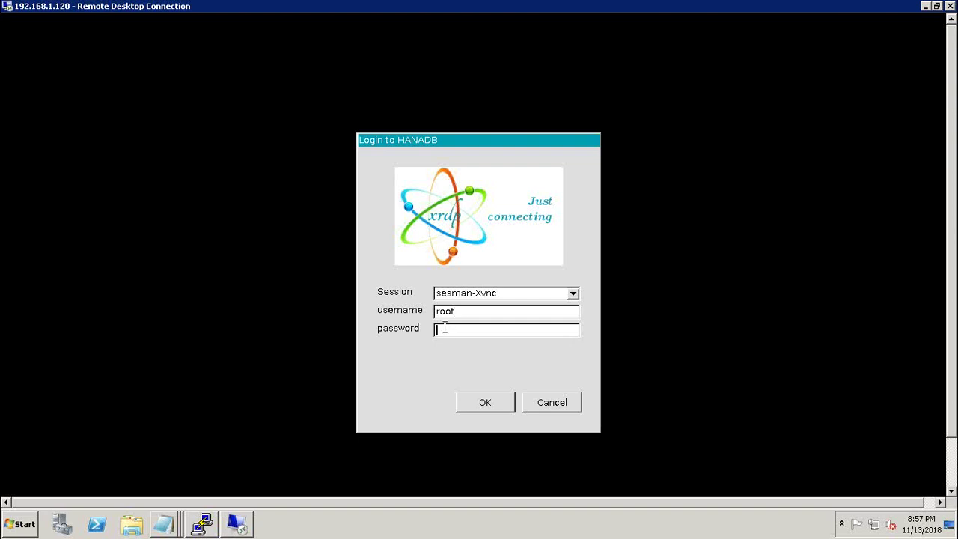
Step: Enter the password at the xrdp login, then unlock the GNOME lock screen with the password
type("********")
key("Return")
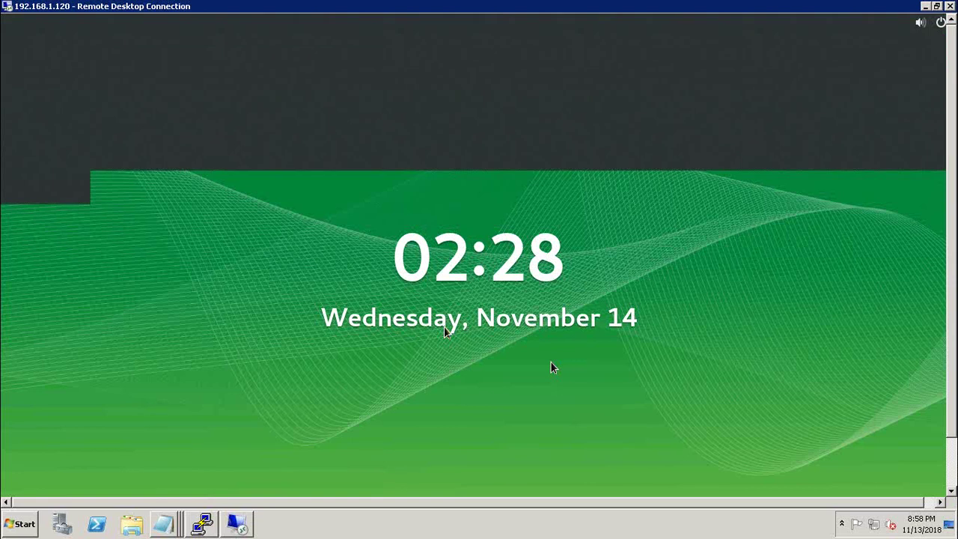
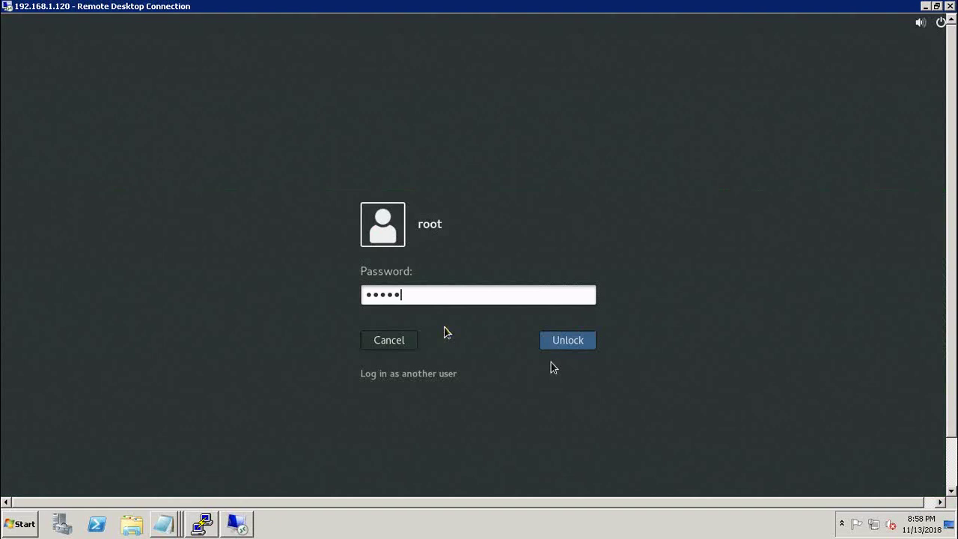
key("Return")
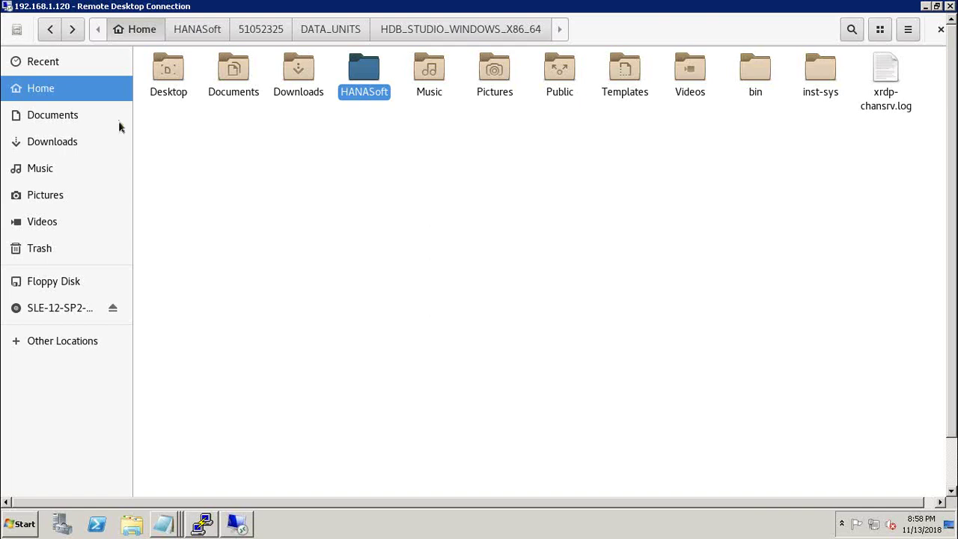
Step: Start a new Terminal from Applications > System Tools and bring it to the front
left_click(21, 530)
left_click(926, 8)
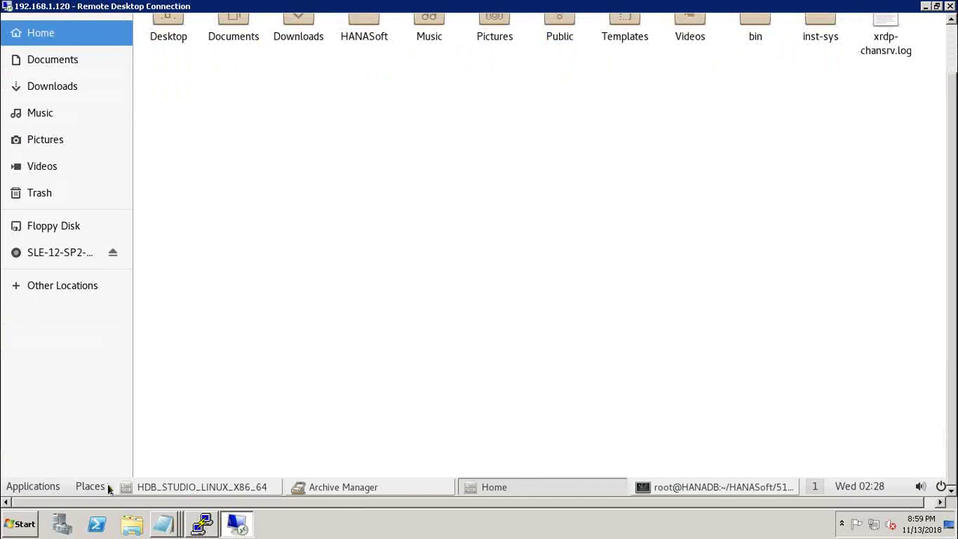
left_click(30, 486)
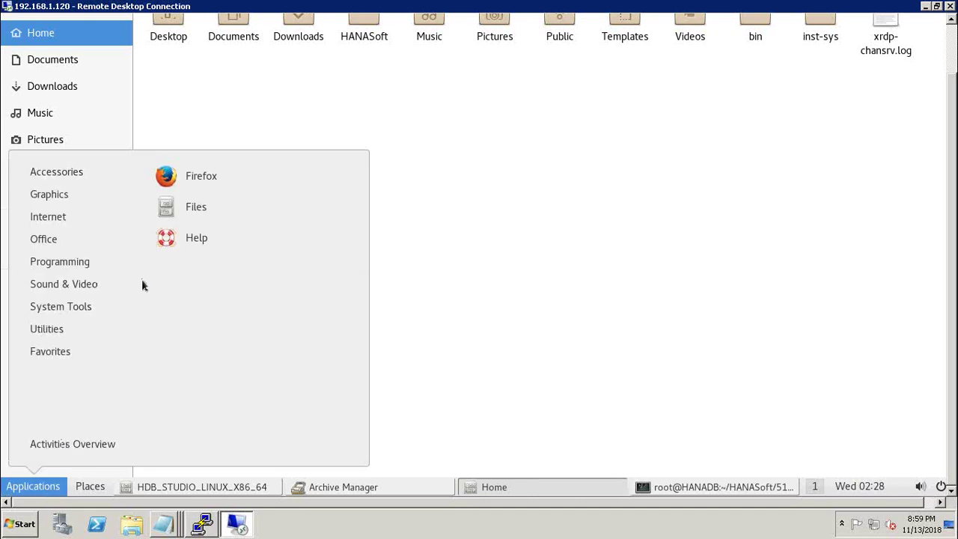
mouse_move(65, 195)
mouse_move(67, 215)
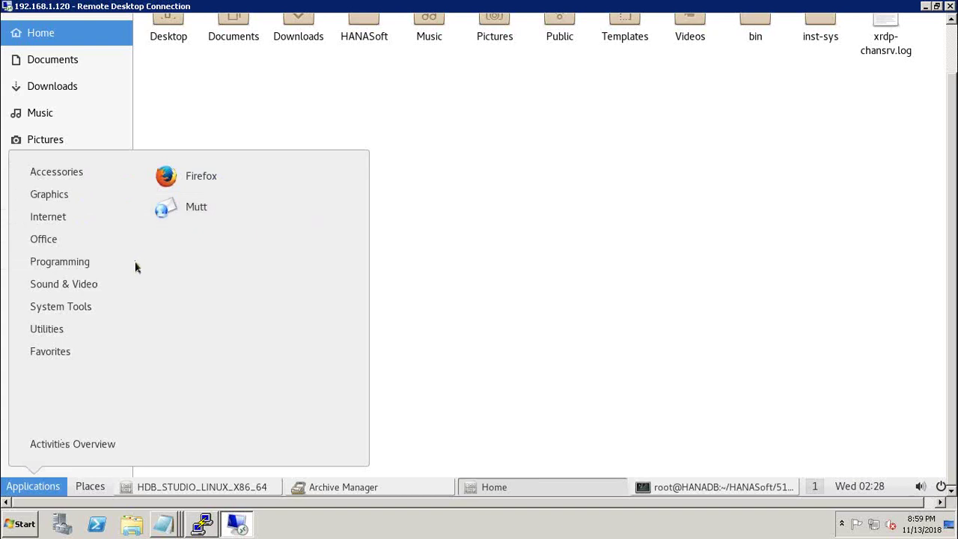
mouse_move(82, 312)
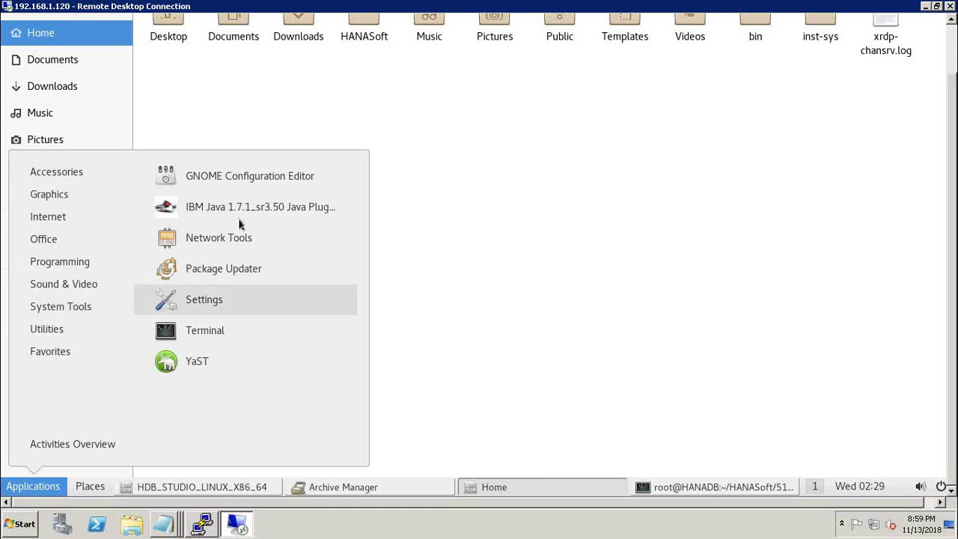
left_click(204, 330)
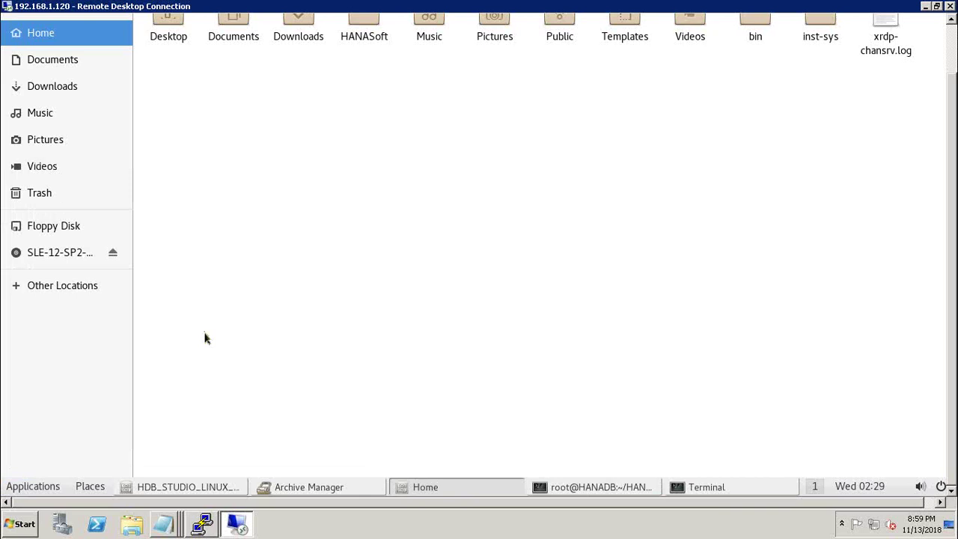
left_click(583, 488)
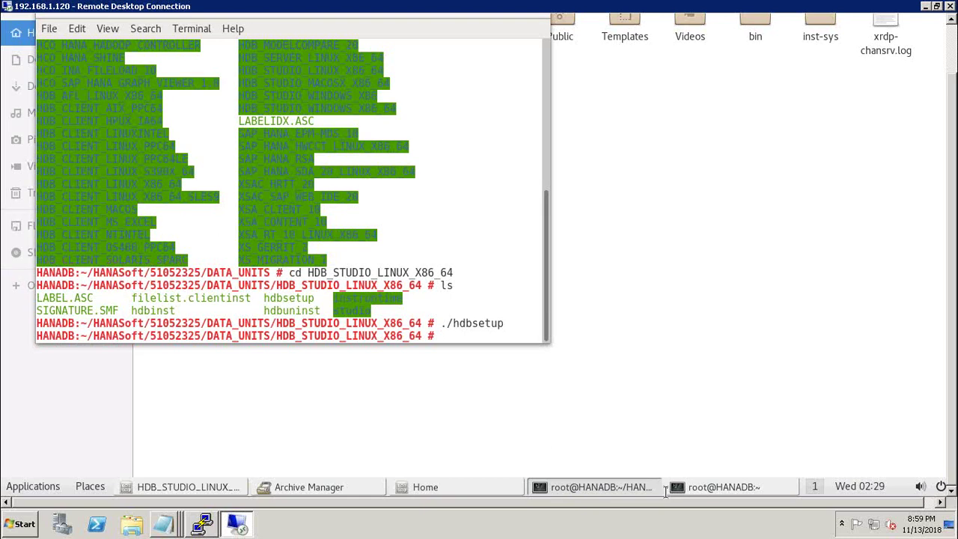
Step: Close the old HDB_STUDIO_LINUX_X86_64 terminal, keeping only the new root@HANADB:~ terminal
left_click(729, 488)
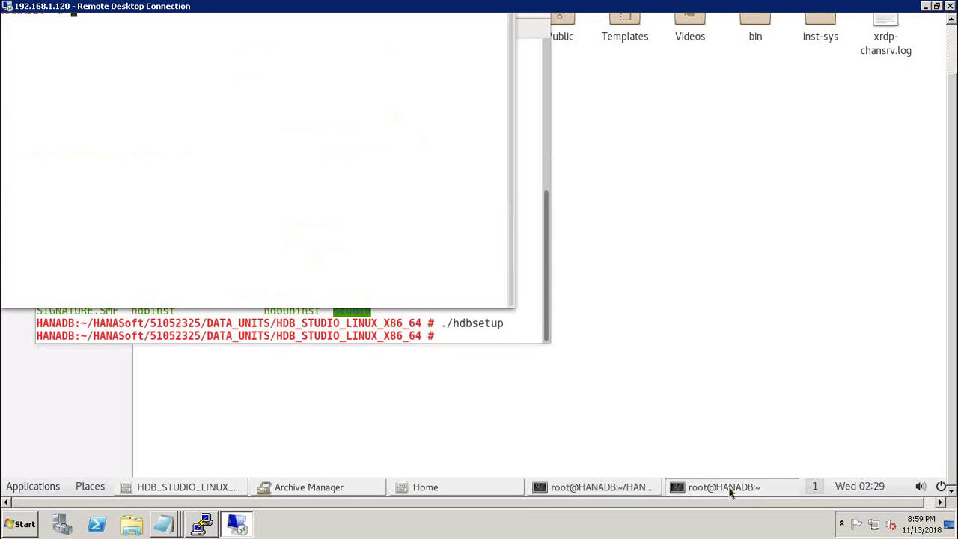
mouse_move(372, 6)
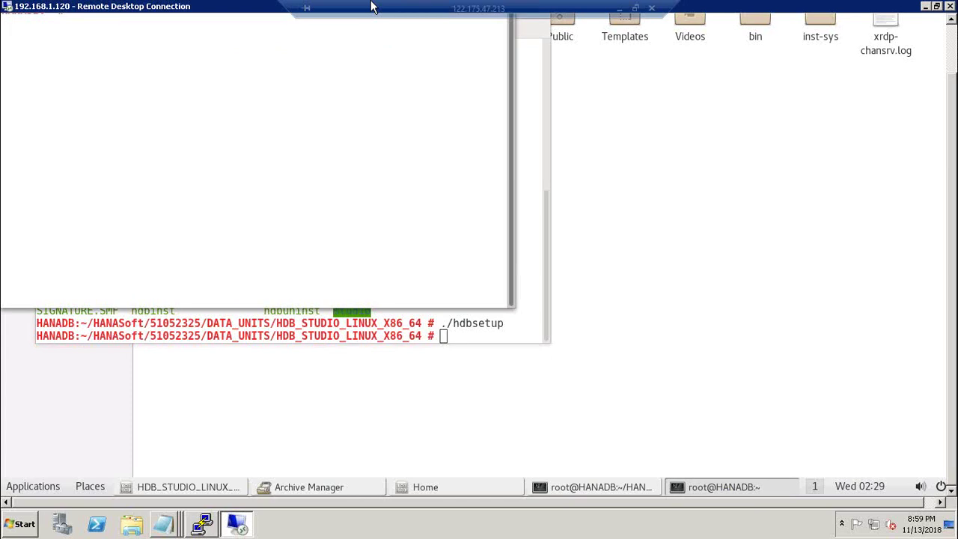
left_click(634, 9)
left_click(853, 24)
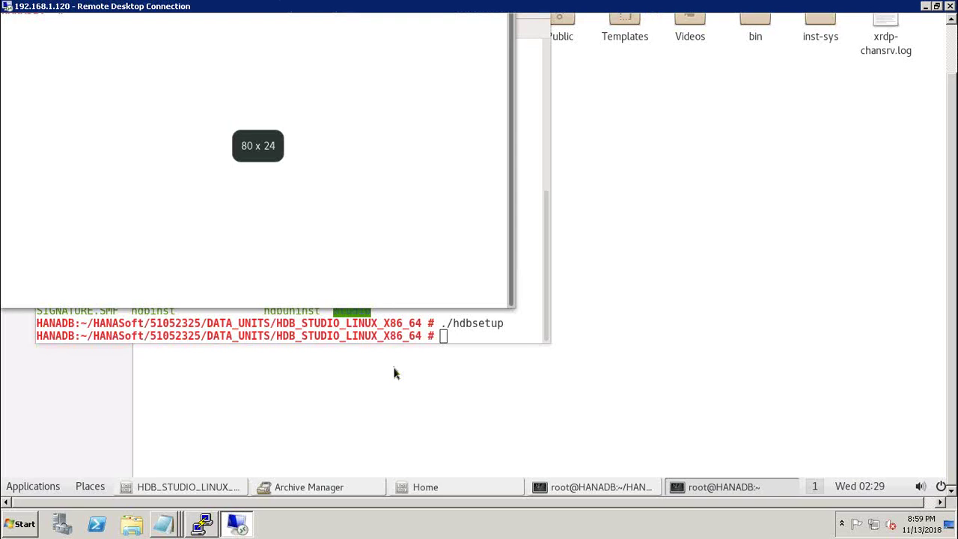
left_click(416, 41)
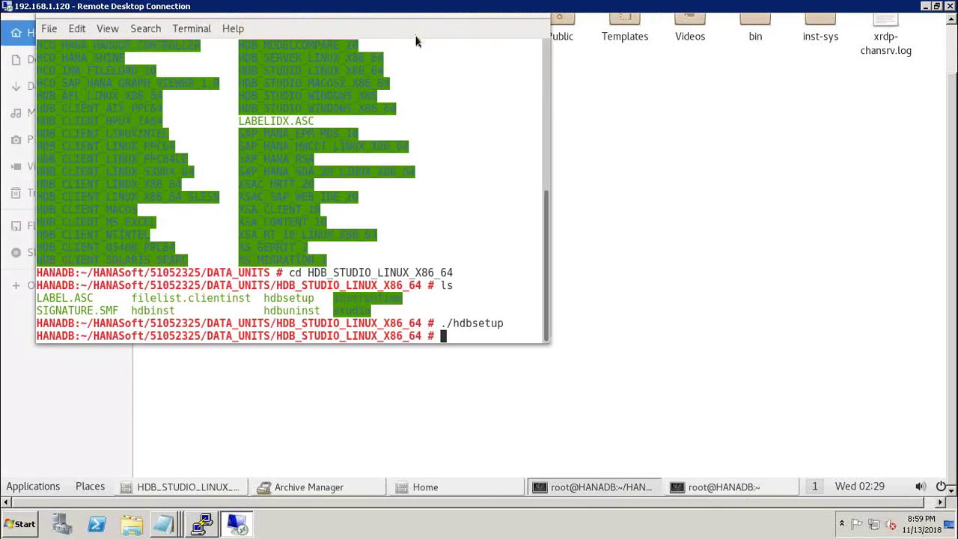
left_click_drag(413, 22, 414, 52)
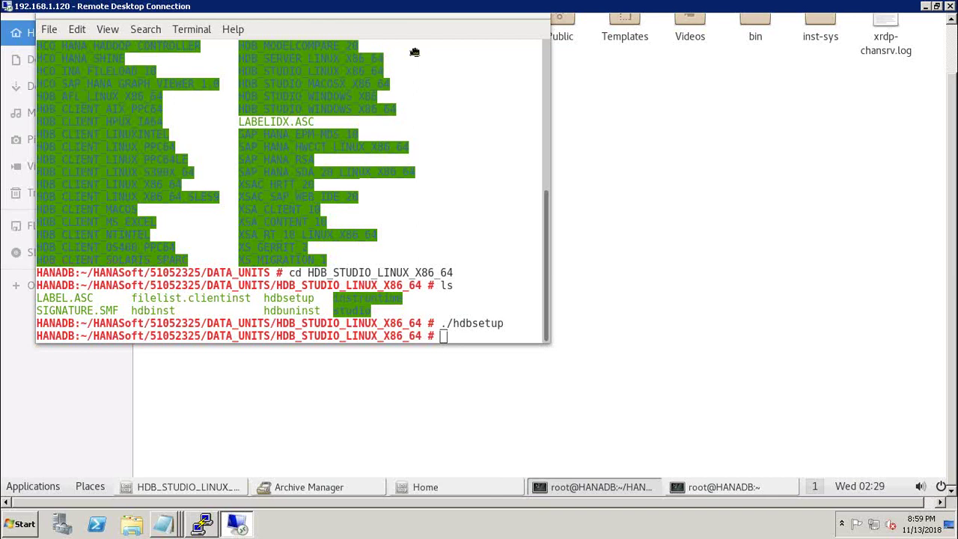
left_click_drag(415, 52, 419, 93)
left_click_drag(543, 50, 554, 79)
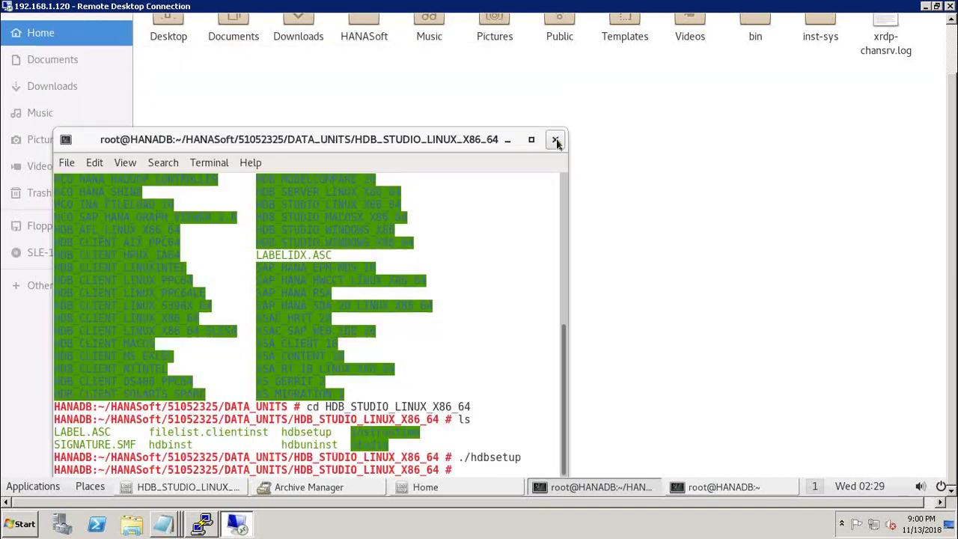
left_click(554, 79)
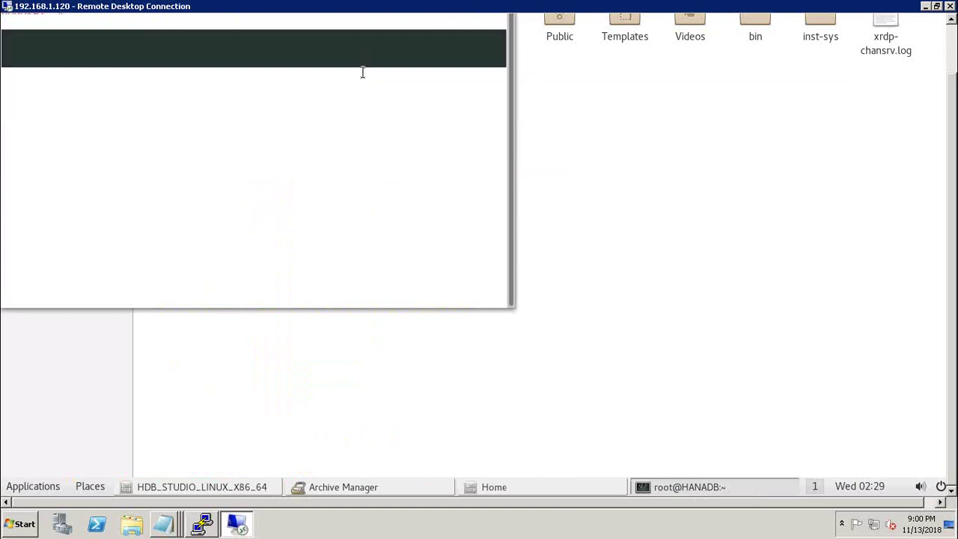
mouse_move(343, 7)
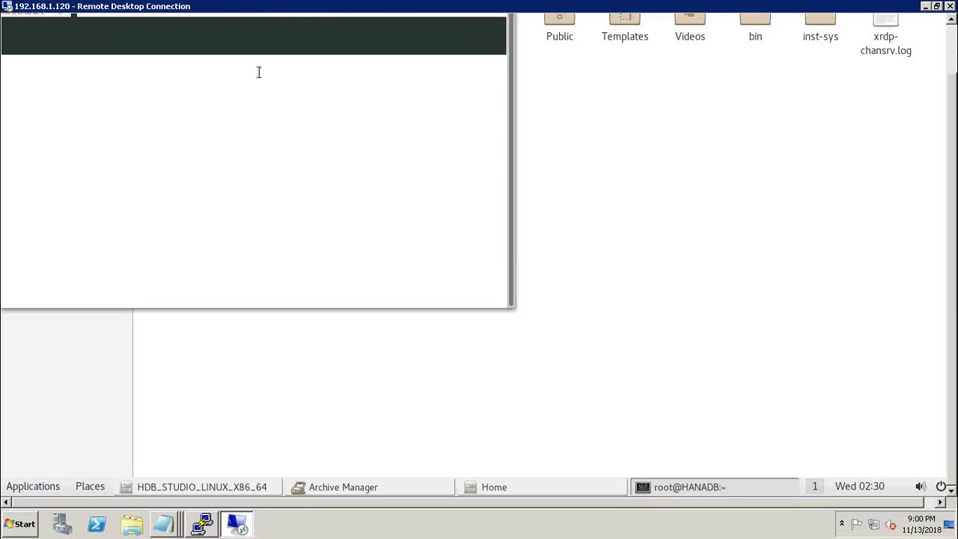
Step: Scroll the remote desktop view up to reveal the new terminal's title bar and home prompt
mouse_move(244, 16)
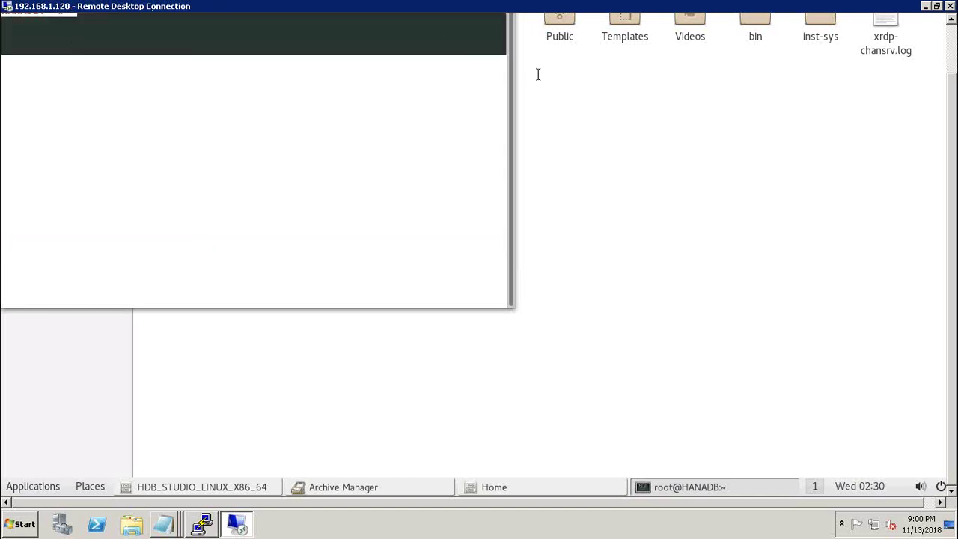
mouse_move(364, 7)
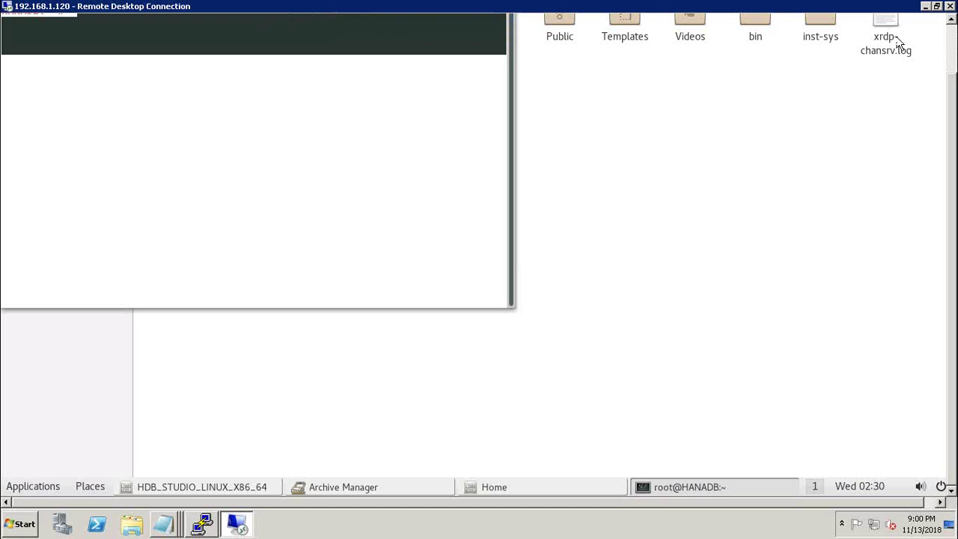
left_click(951, 48)
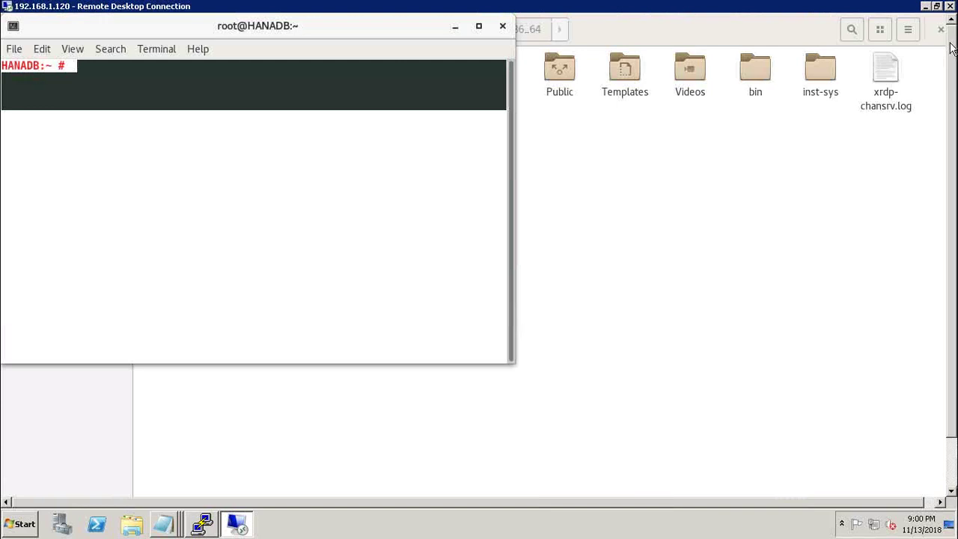
Step: List the contents of root's home directory with ls
type("r")
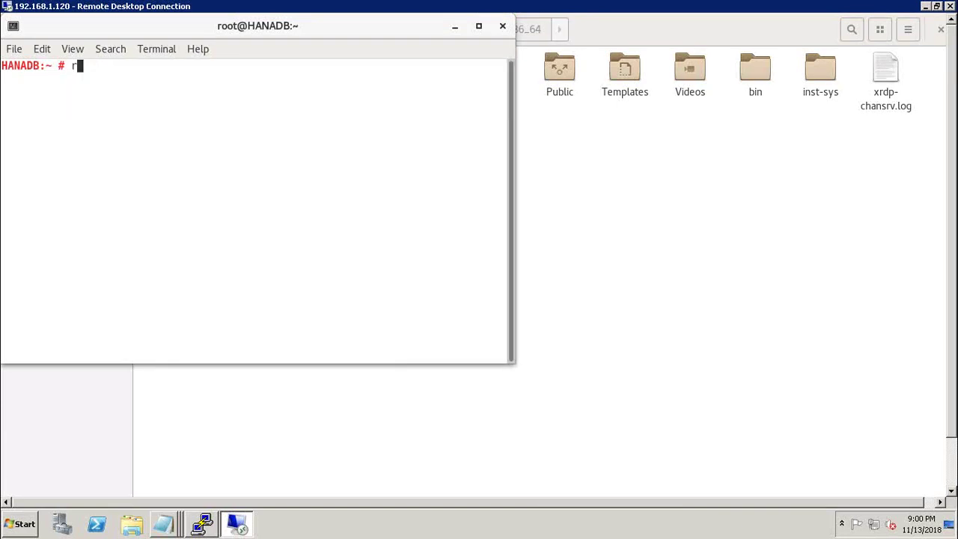
type("oot")
key("BackSpace")
key("BackSpace")
key("BackSpace")
key("BackSpace")
type("ls")
key("Return")
Step: Try pasting the selected HANASoft name after cd, then clear the command again
type("cd")
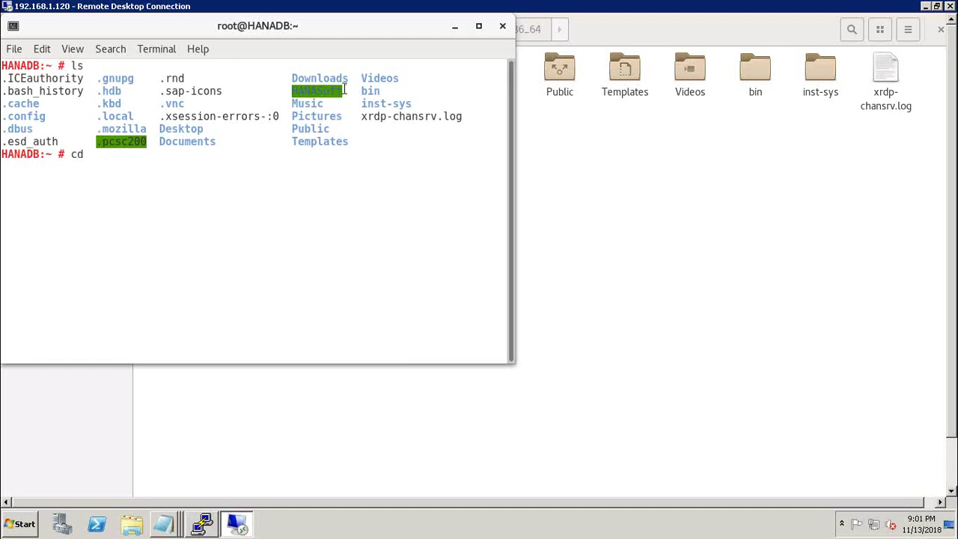
left_click_drag(343, 91, 294, 94)
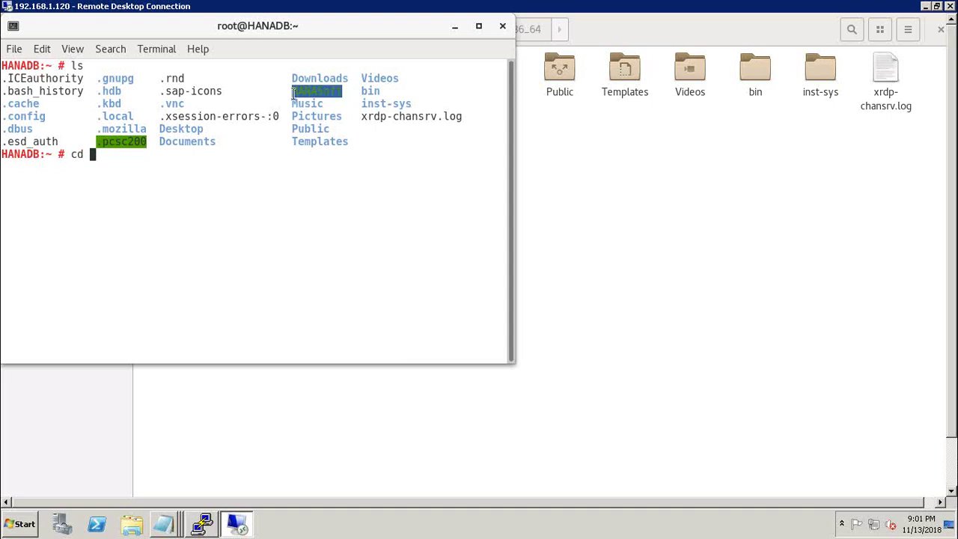
key("ctrl+c")
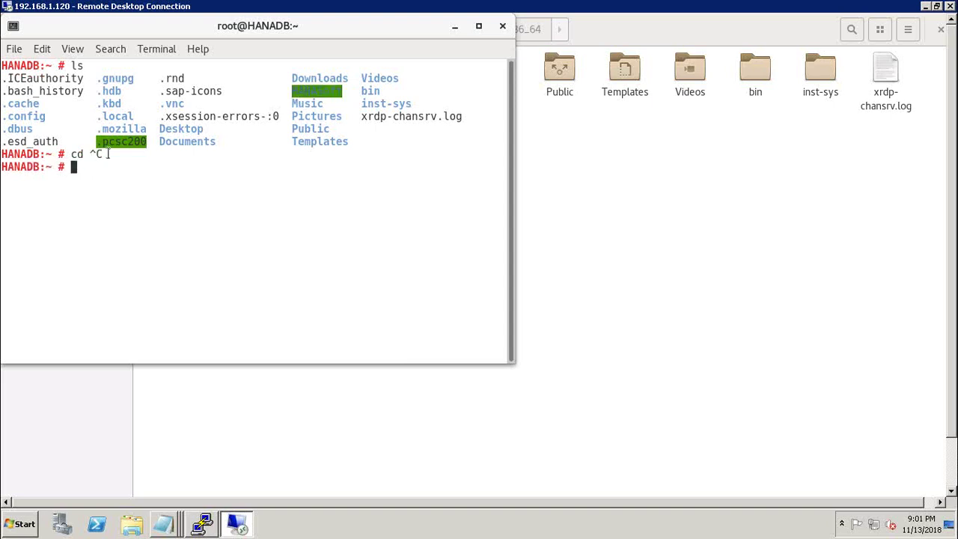
type("cd")
right_click(89, 170)
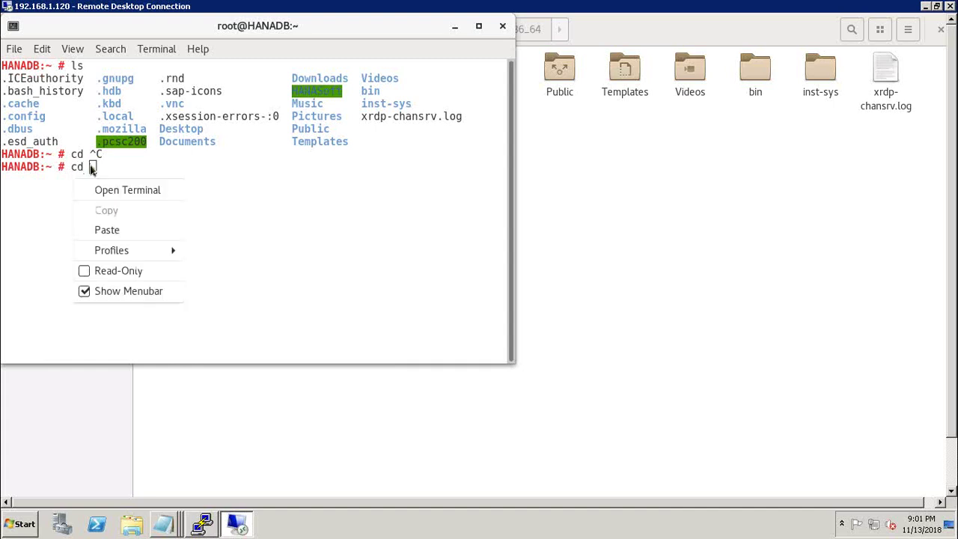
key("Escape")
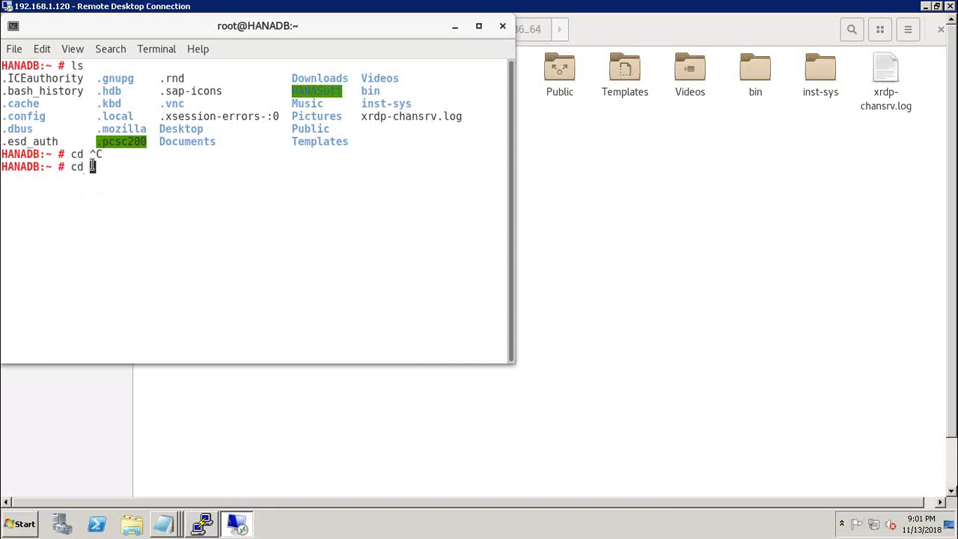
right_click(92, 167)
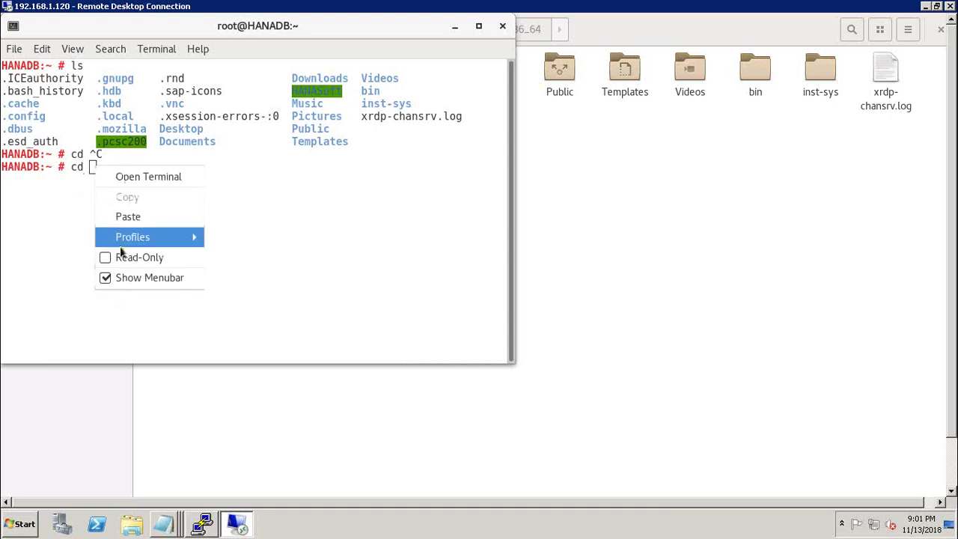
left_click(127, 217)
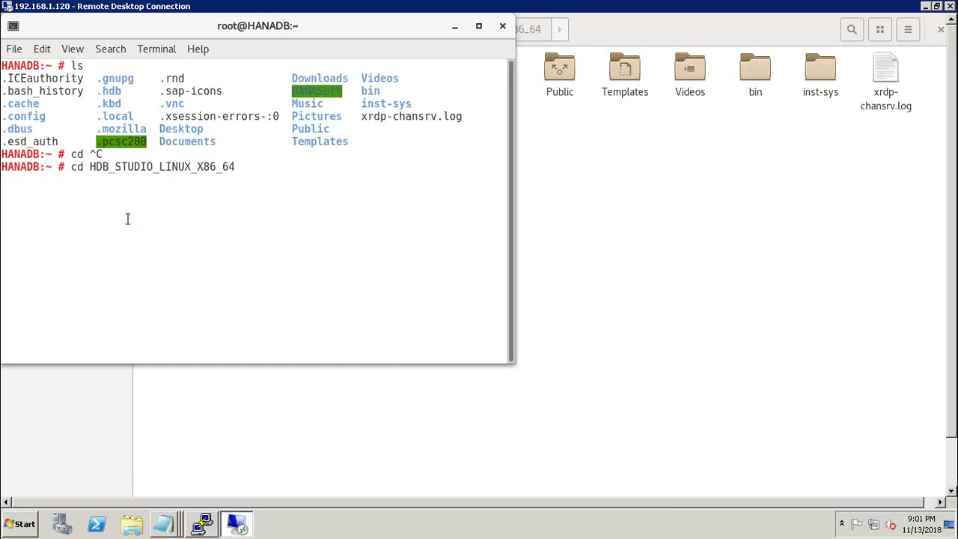
key("BackSpace")
key("BackSpace")
key("BackSpace")
key("BackSpace")
key("BackSpace")
key("BackSpace")
key("BackSpace")
key("BackSpace")
key("BackSpace")
key("BackSpace")
key("BackSpace")
key("BackSpace")
key("BackSpace")
key("BackSpace")
key("BackSpace")
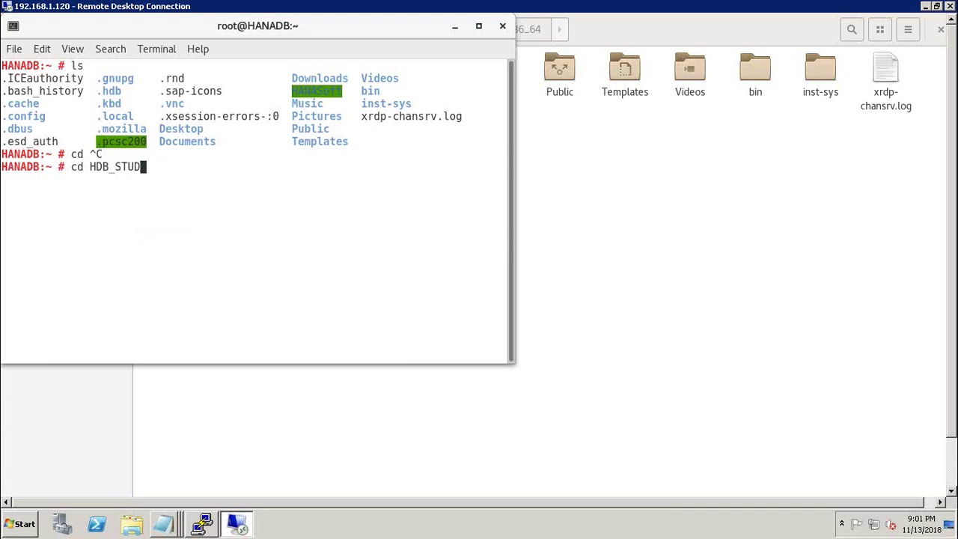
key("BackSpace")
key("BackSpace")
key("BackSpace")
key("BackSpace")
key("BackSpace")
key("BackSpace")
key("BackSpace")
key("BackSpace")
Step: Copy HANASoft from the listing and run cd HANASoft
left_click_drag(342, 89, 293, 91)
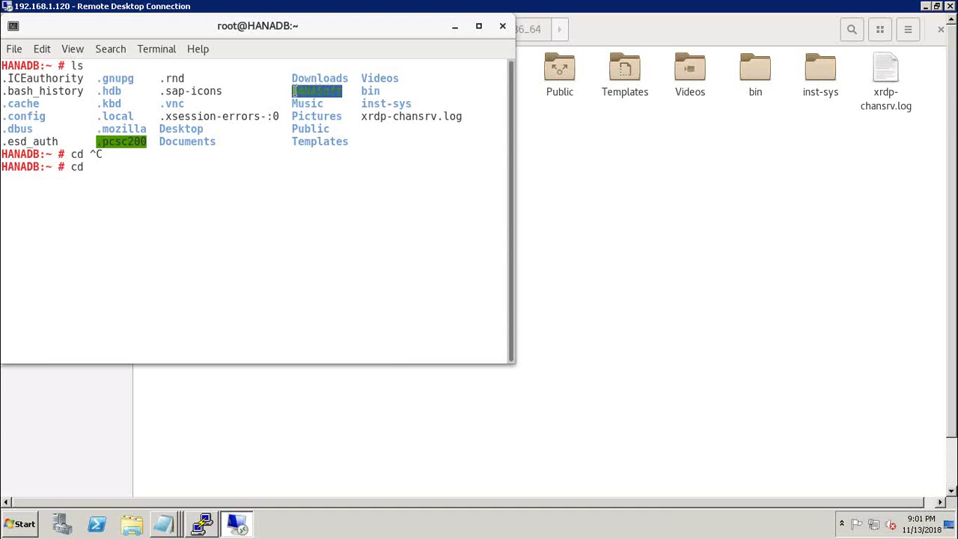
right_click(295, 94)
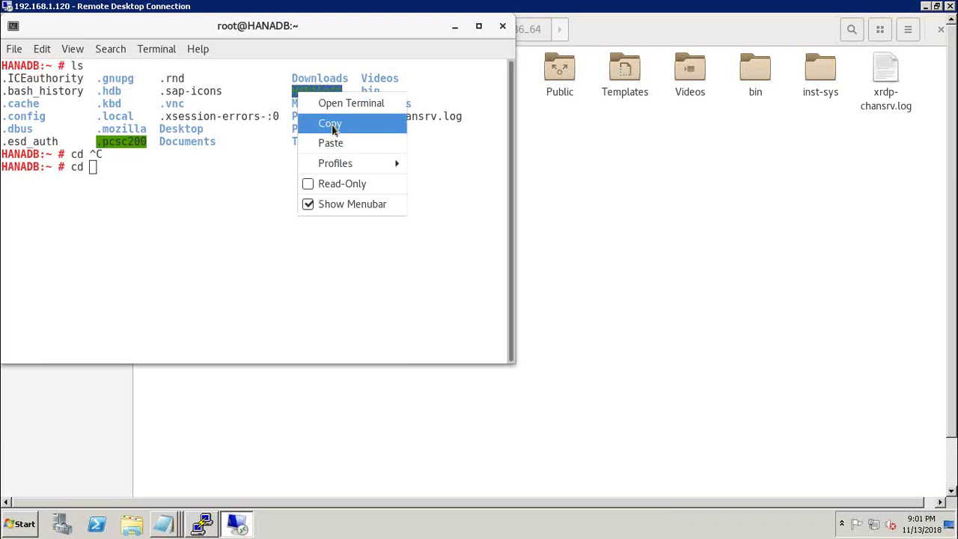
left_click(333, 125)
right_click(92, 168)
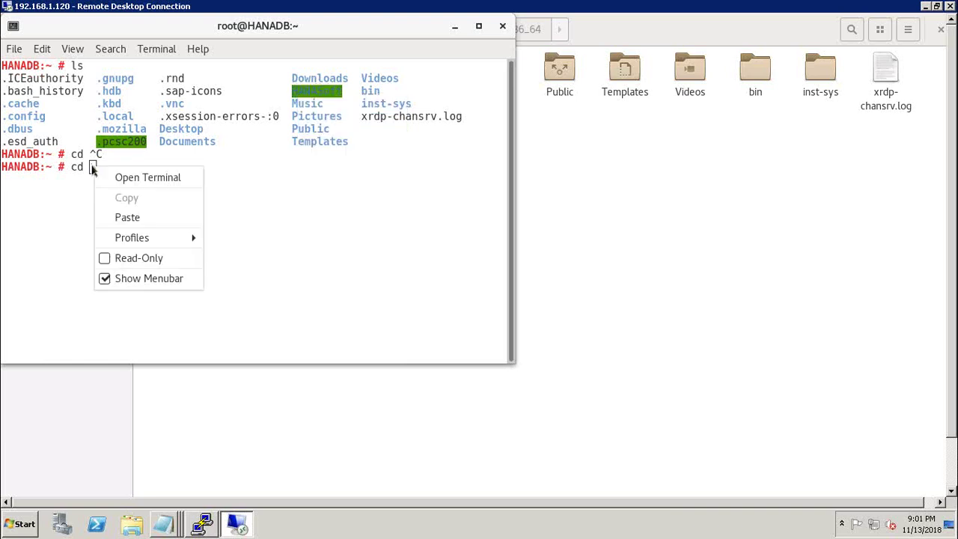
left_click(120, 216)
key("Return")
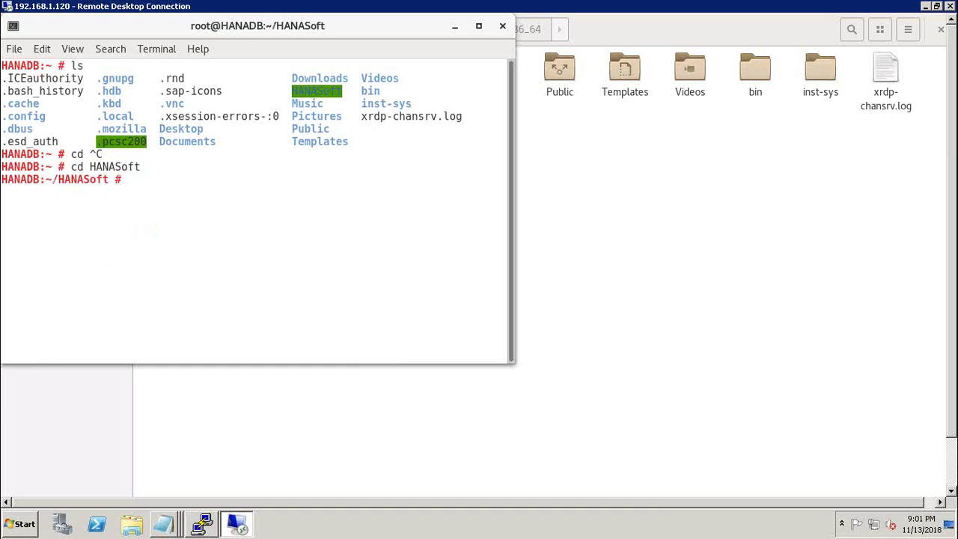
Step: List HANASoft and change into the 51052325 folder by pasting its name after cd
type("ls")
key("Return")
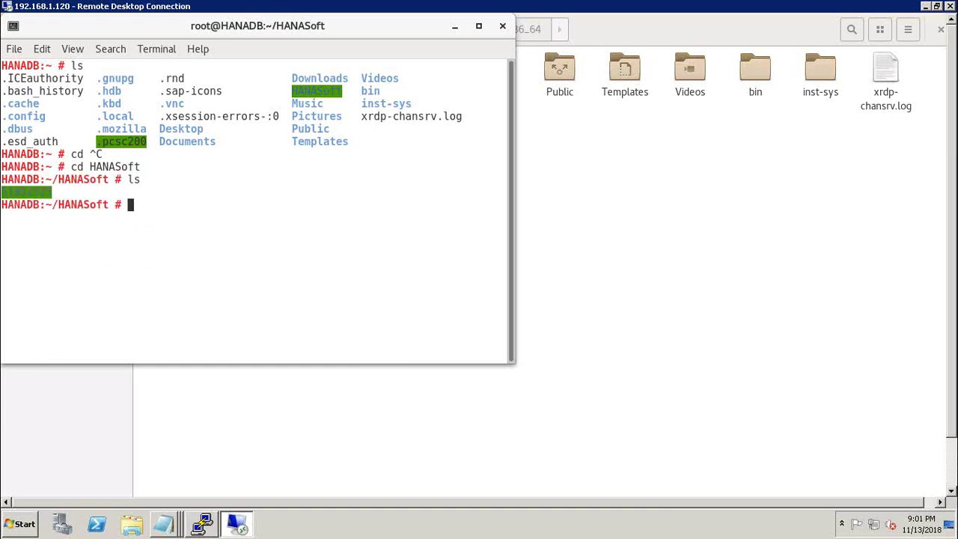
type("cd")
left_click_drag(52, 192, 5, 192)
right_click(3, 193)
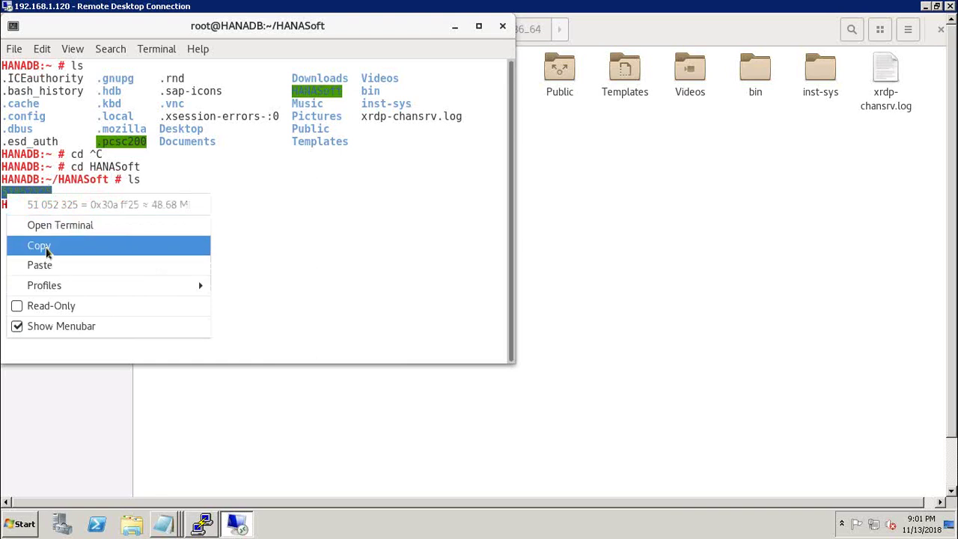
left_click(47, 246)
type("cd")
right_click(154, 202)
left_click(177, 249)
key("Return")
Step: List 51052325 and change into its DATA_UNITS folder
type("ls")
key("Return")
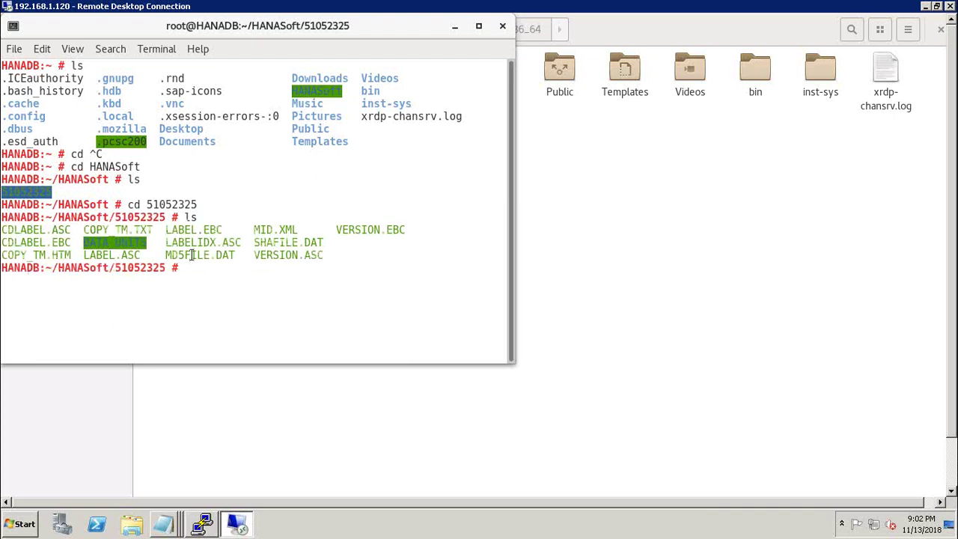
type("cd")
left_click_drag(148, 242, 85, 241)
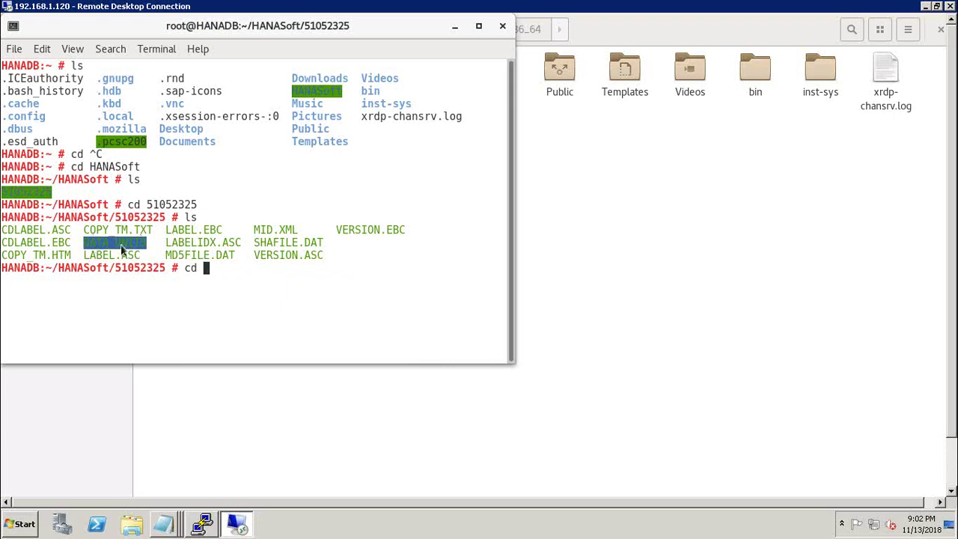
right_click(121, 249)
left_click(225, 278)
right_click(206, 270)
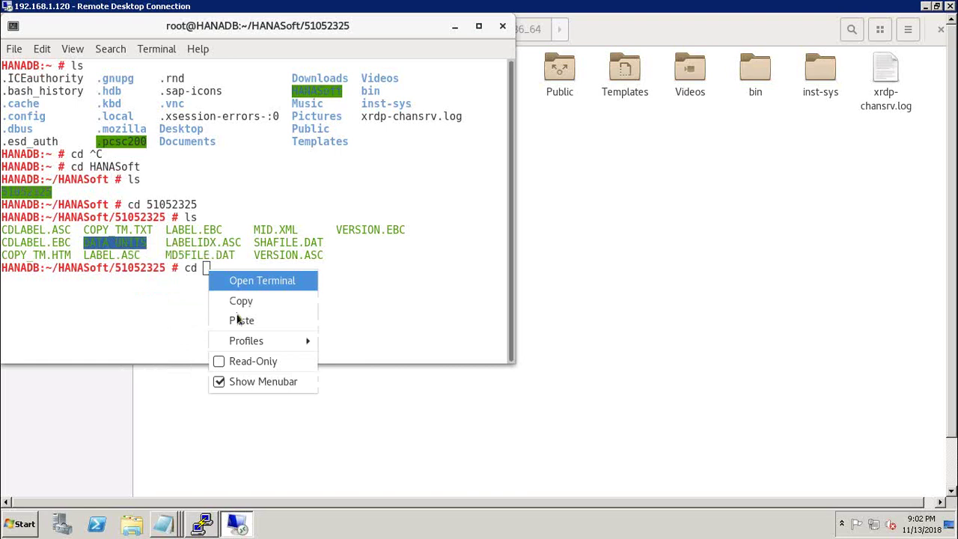
left_click(241, 320)
key("Return")
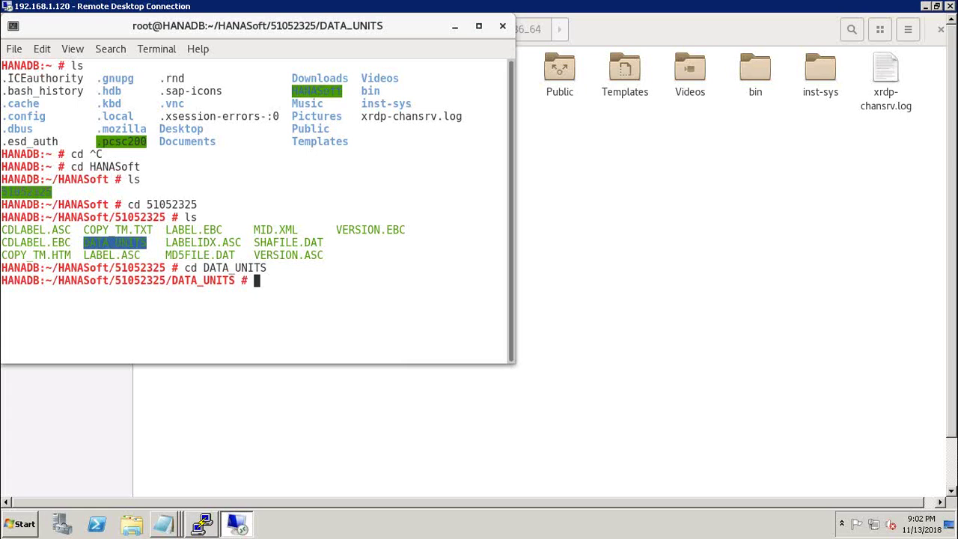
Step: List DATA_UNITS and change into the HDB_STUDIO_LINUX_X86_64 folder
type("ls")
key("Return")
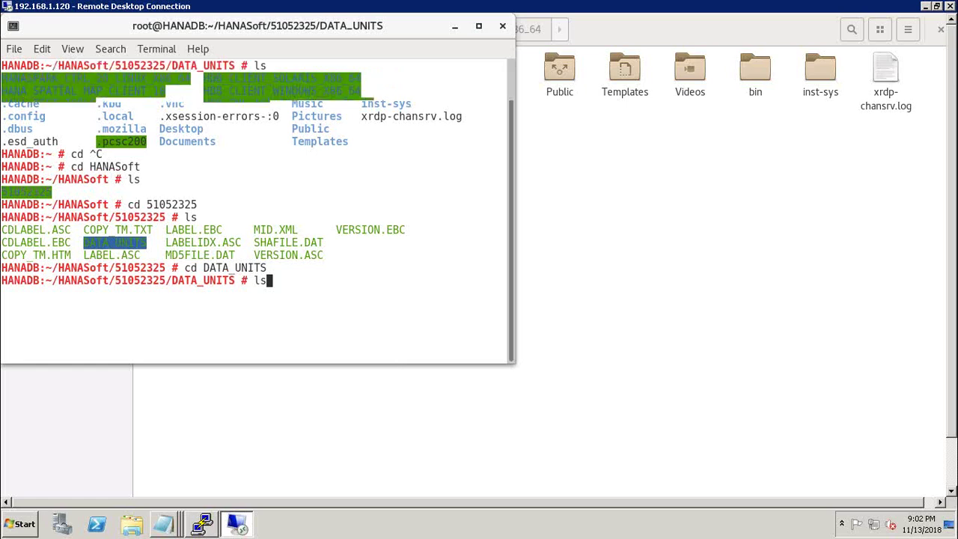
type("cd")
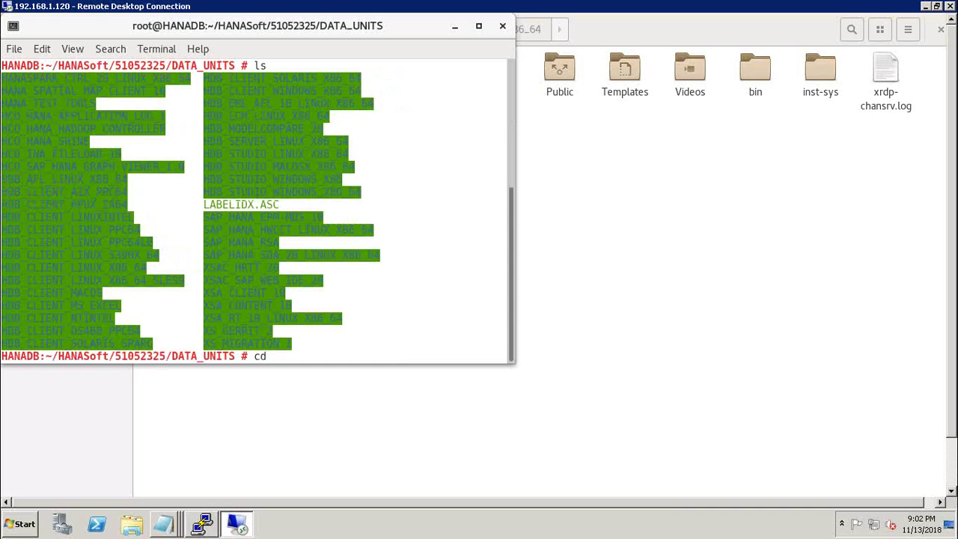
left_click_drag(506, 154, 203, 153)
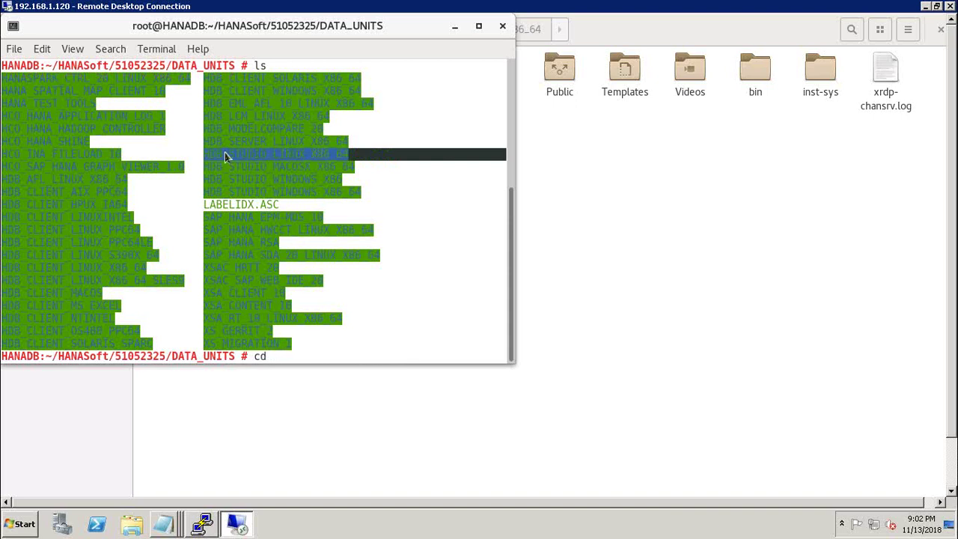
right_click(223, 155)
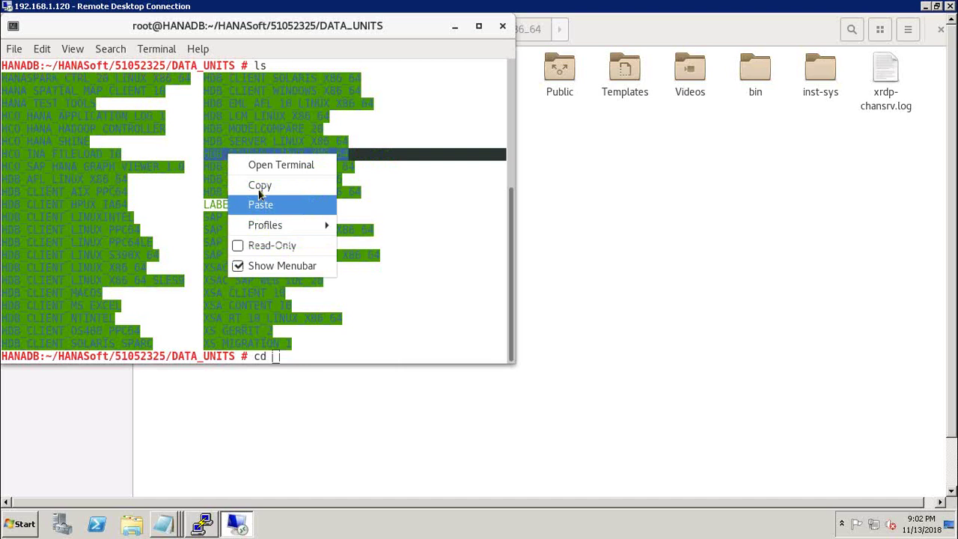
left_click(258, 187)
right_click(276, 356)
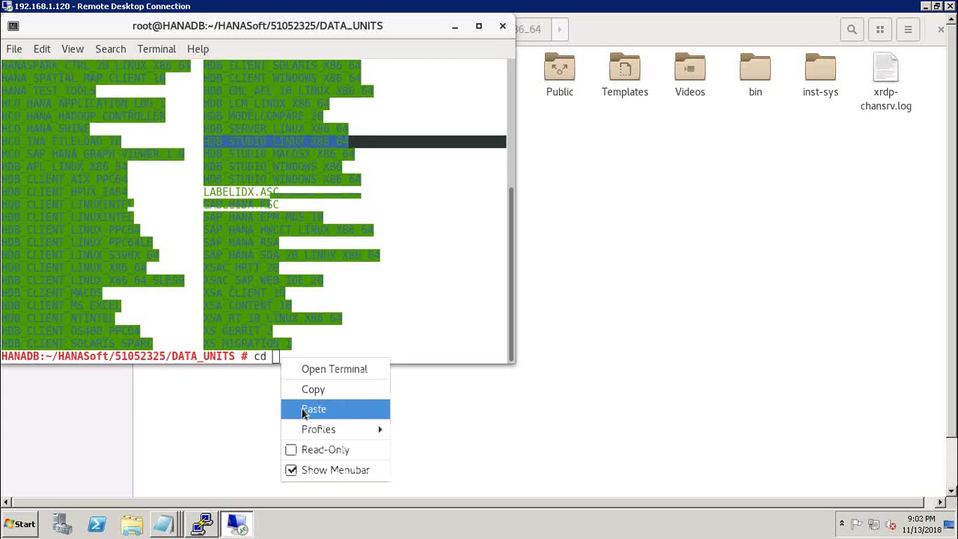
left_click(314, 408)
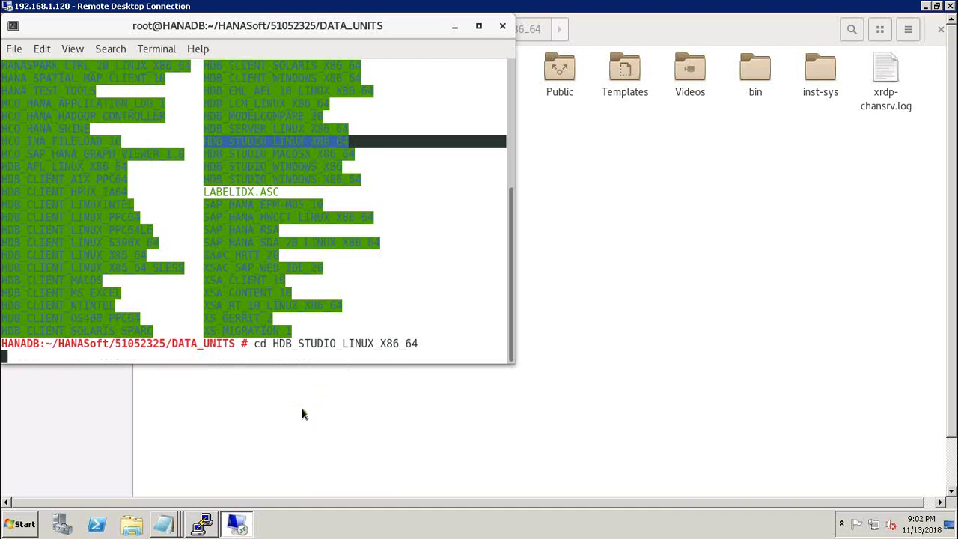
Step: List the studio installer files hdbsetup, hdbinst and hdbuninst
type("ls")
key("Return")
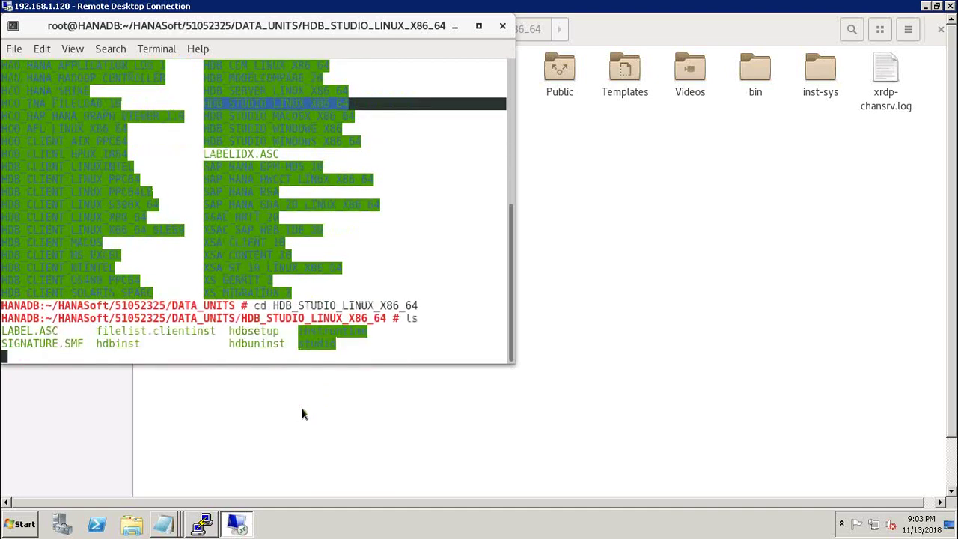
type("./")
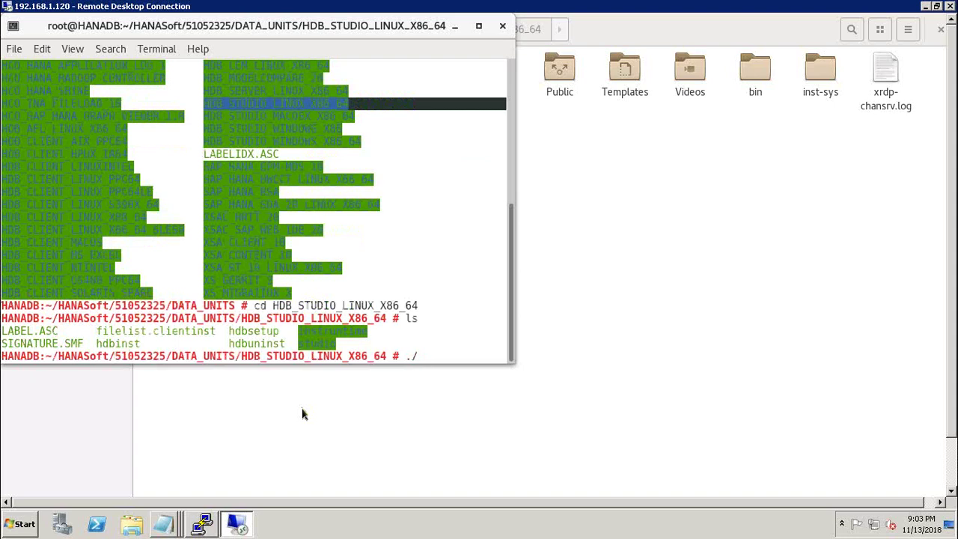
type("hdb")
Step: Launch ./hdbsetup for a new Studio install at /usr/sap/hdbstudio, ending on Define Studio Properties
type("setup")
key("Return")
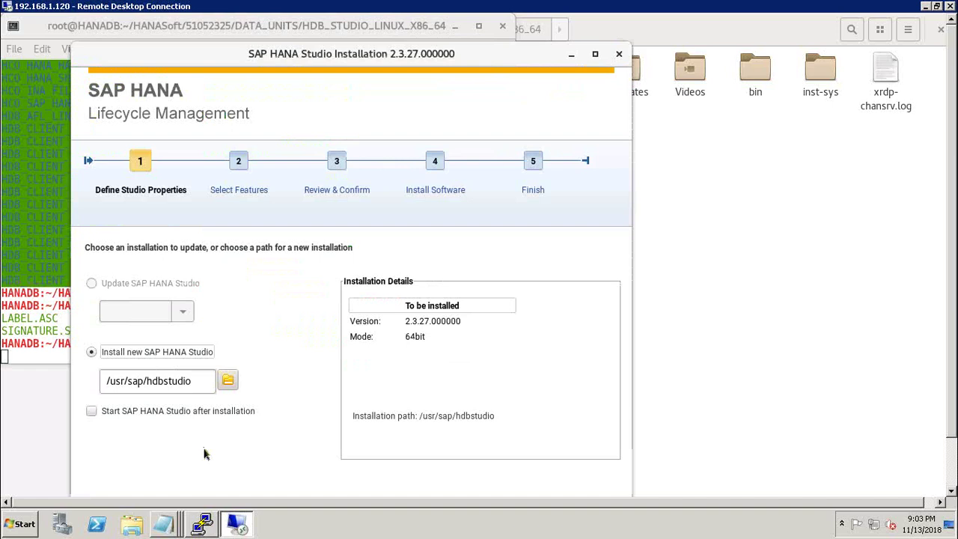
left_click(193, 381)
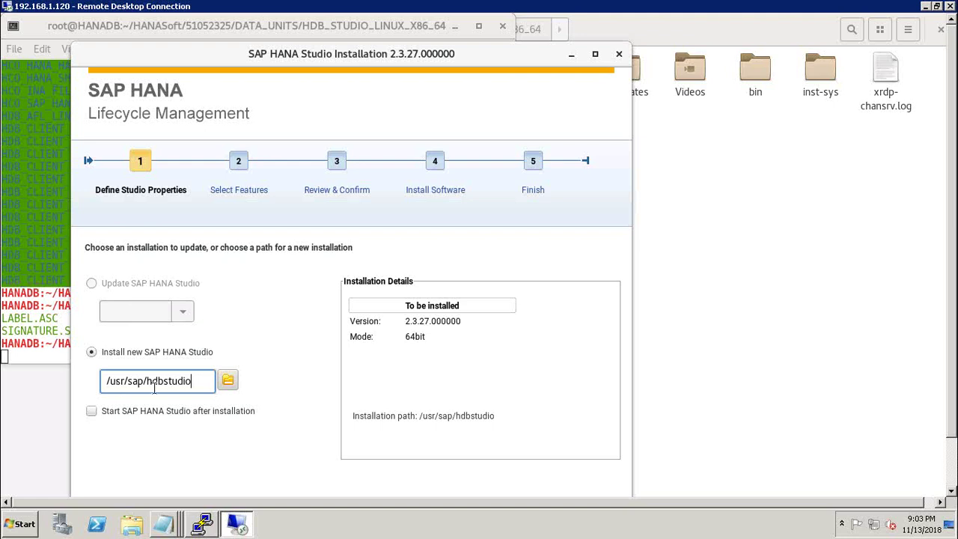
left_click(239, 163)
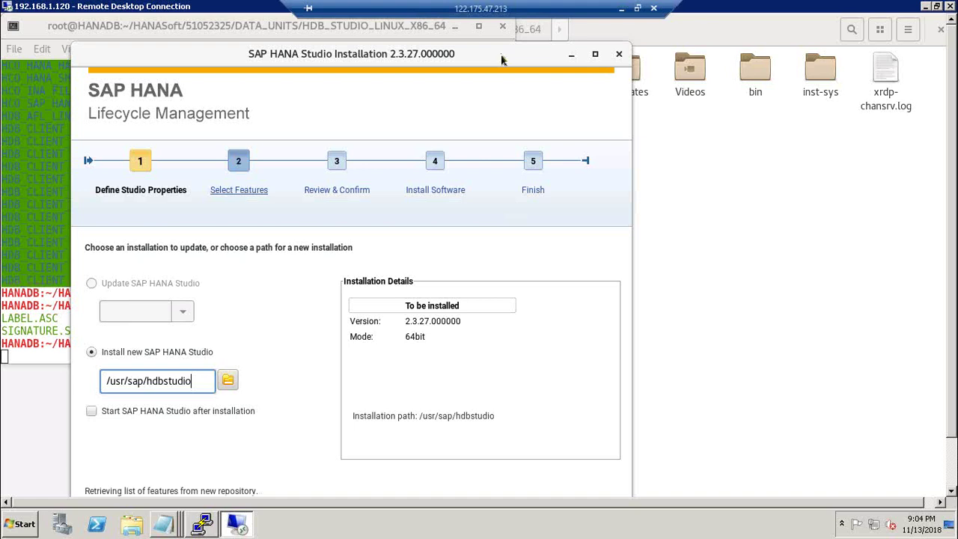
left_click_drag(502, 60, 654, 139)
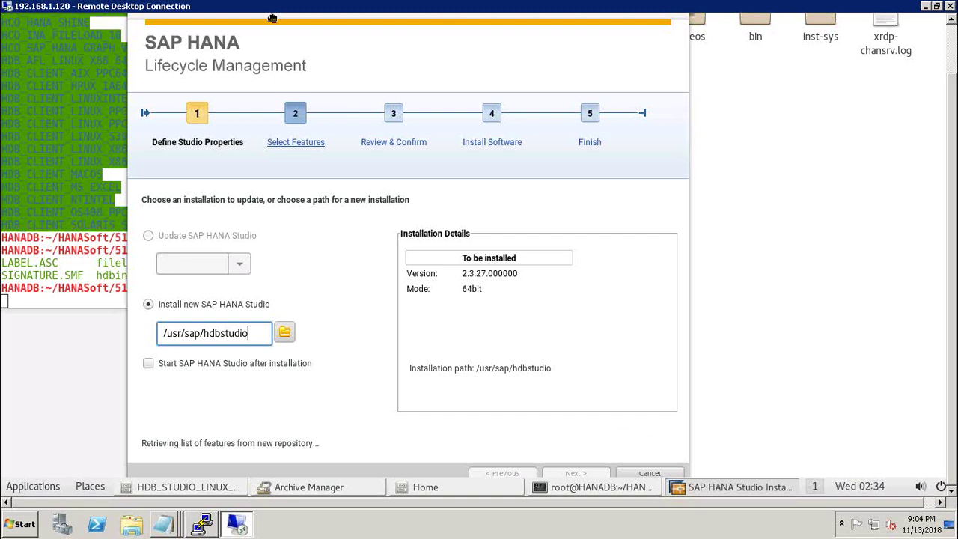
left_click_drag(272, 17, 269, 6)
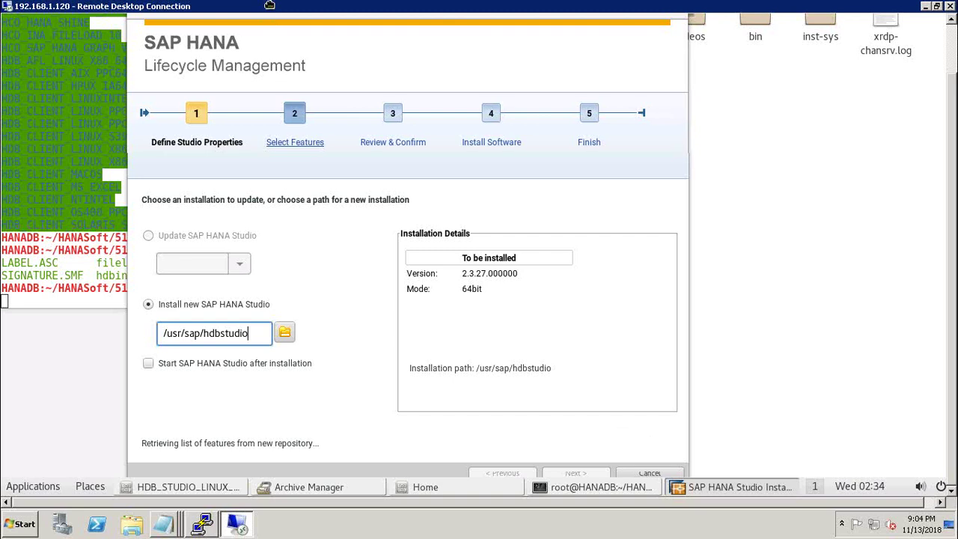
left_click_drag(269, 5, 267, 1)
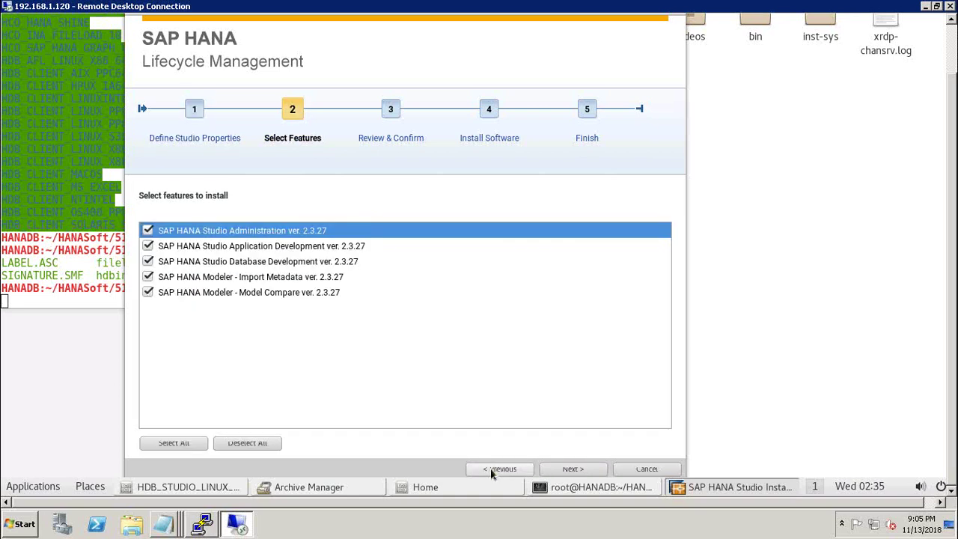
left_click(494, 469)
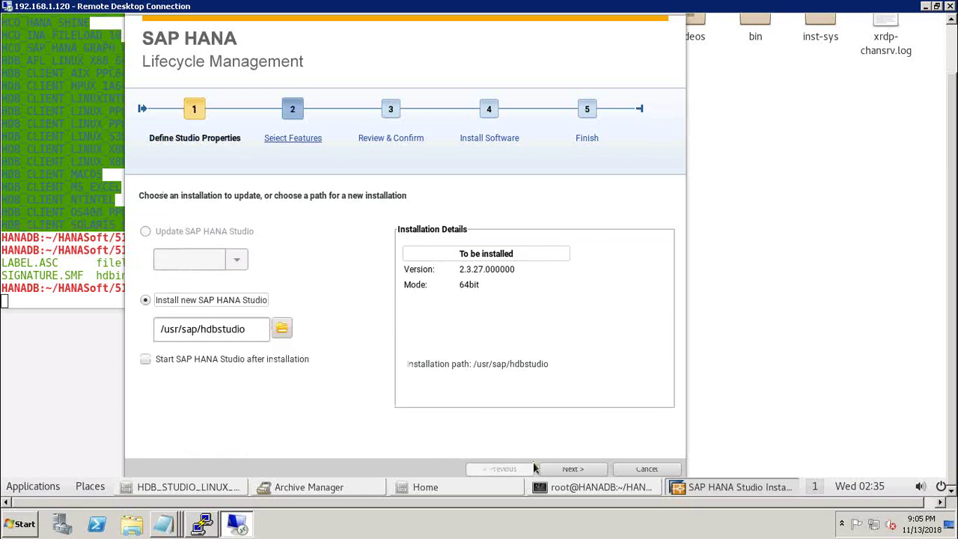
Step: Advance to Select Features, keeping all five 2.3.27 Studio and Modeler features checked
left_click(573, 469)
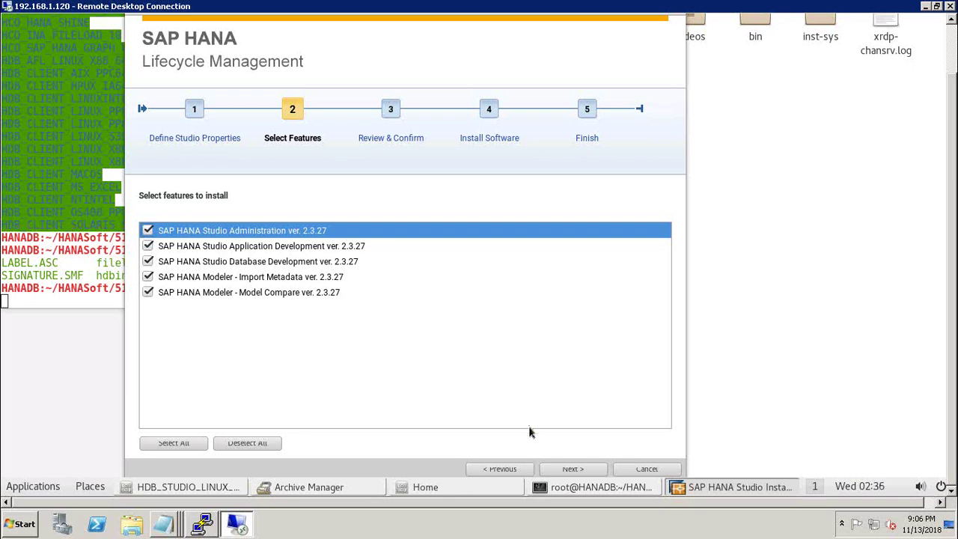
Step: Review the Studio features and install features in the Summary, then start the installation
left_click(568, 468)
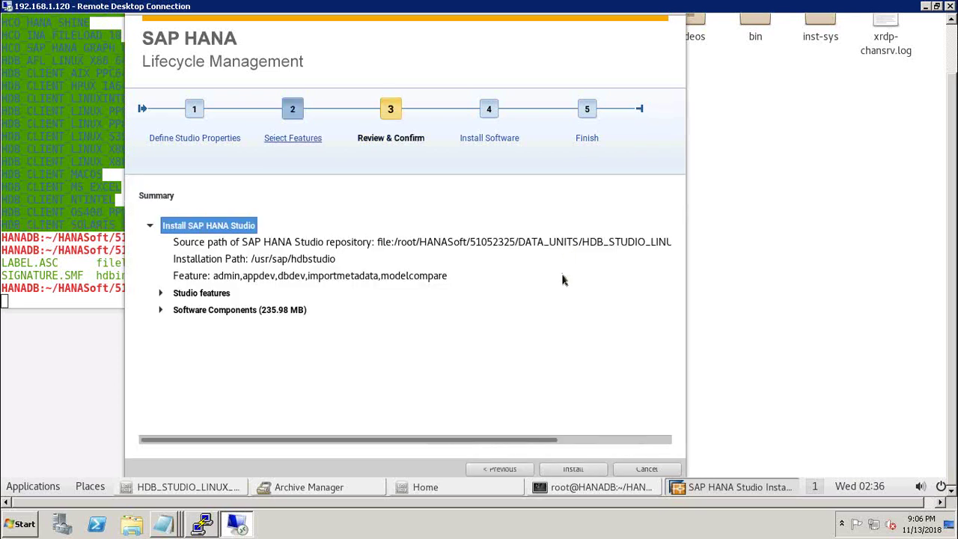
left_click(161, 294)
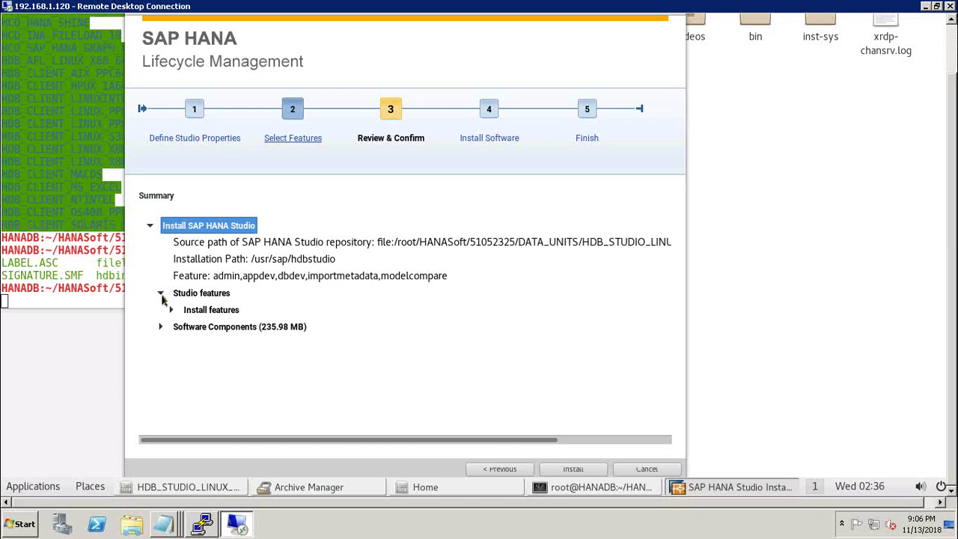
left_click(171, 310)
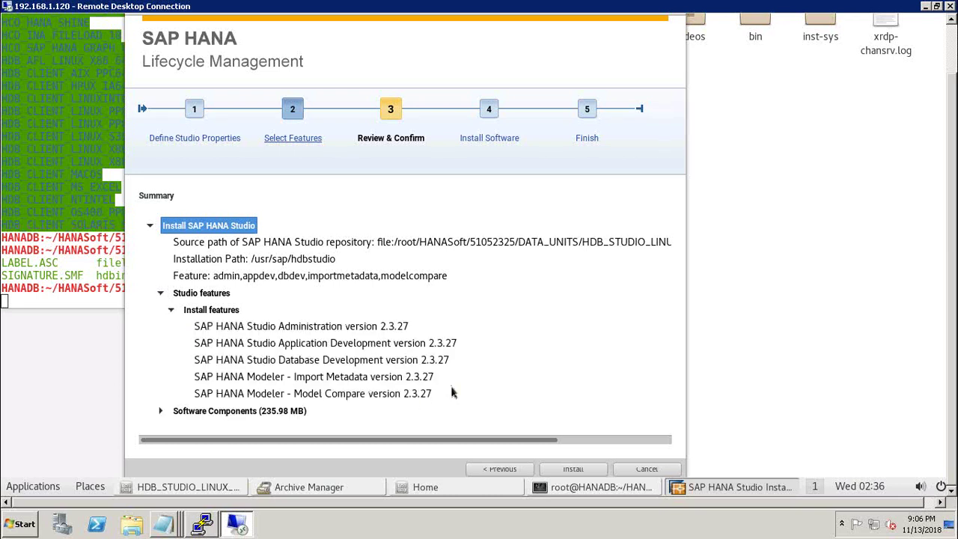
left_click(573, 469)
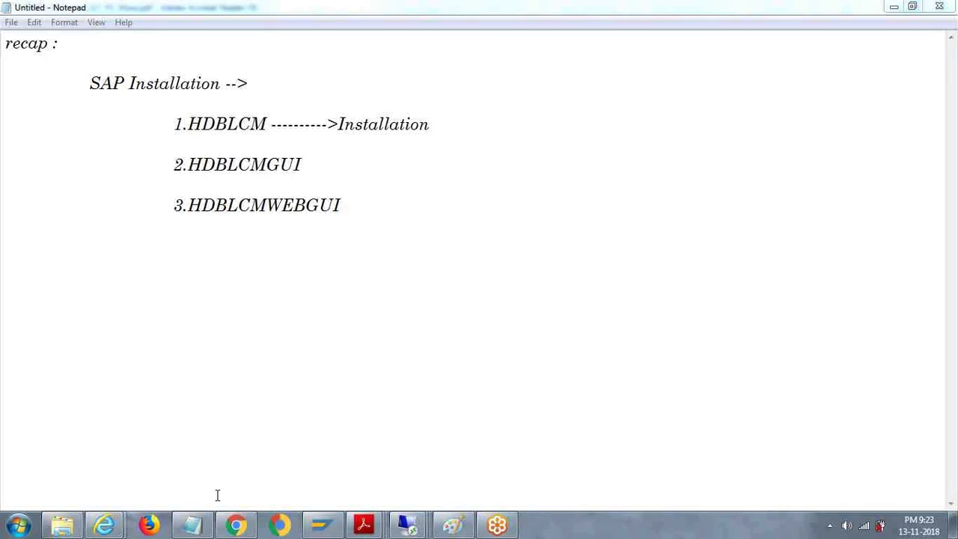
Step: Minimize the Notepad recap and bring the TADM55_EN_Col12 PDF to the front at page 47
key("alt+Tab")
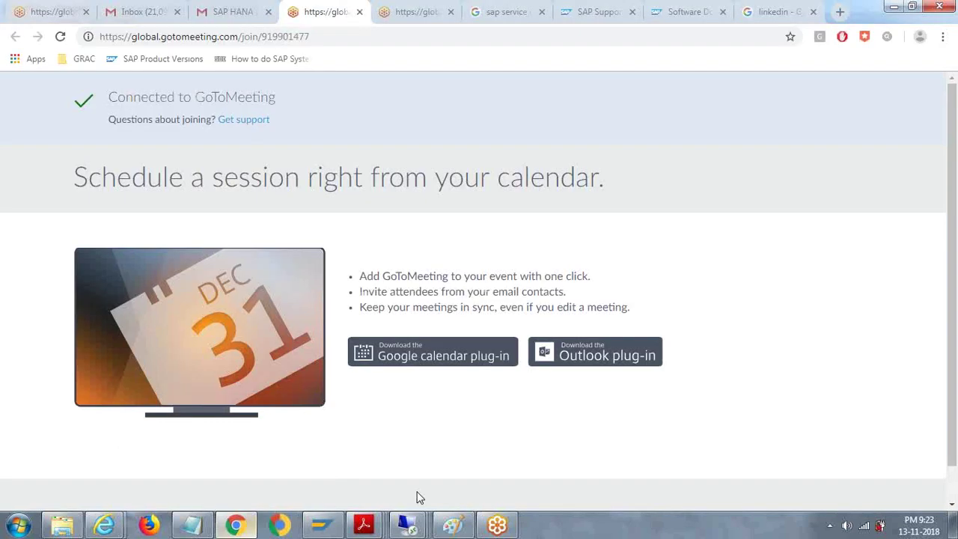
left_click(364, 523)
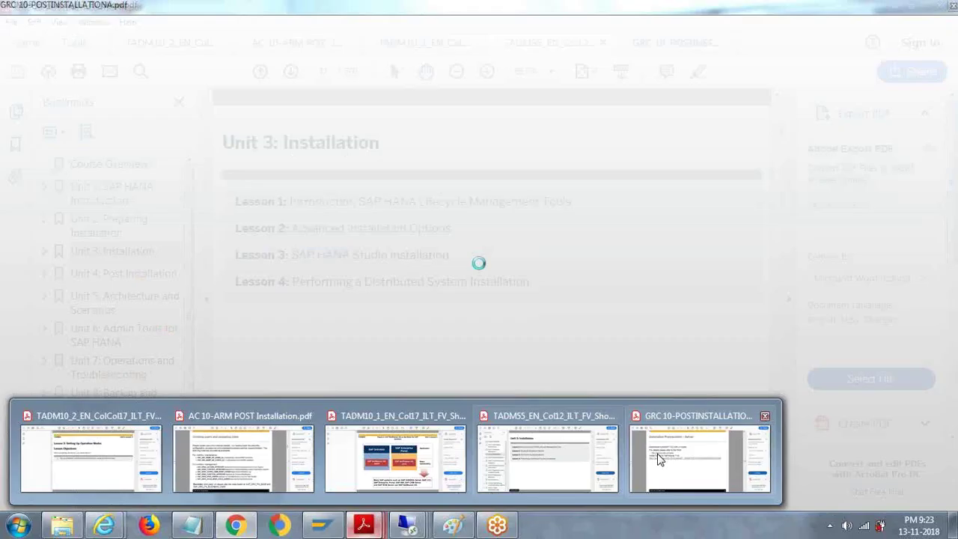
left_click(898, 6)
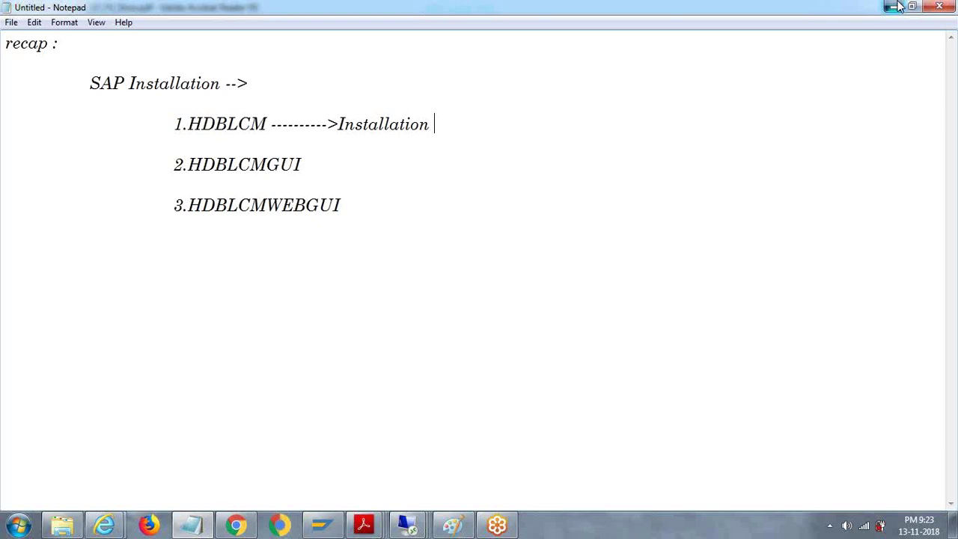
left_click(898, 6)
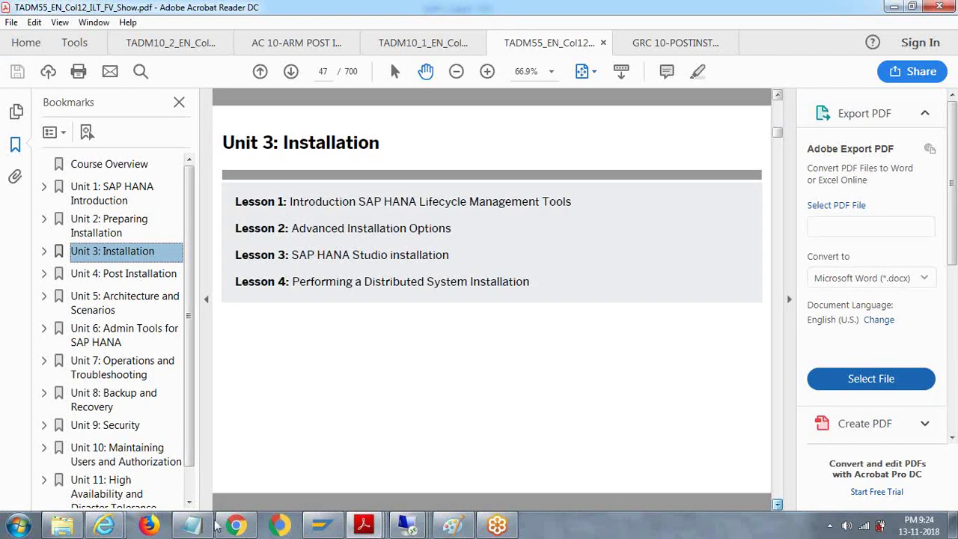
mouse_move(204, 526)
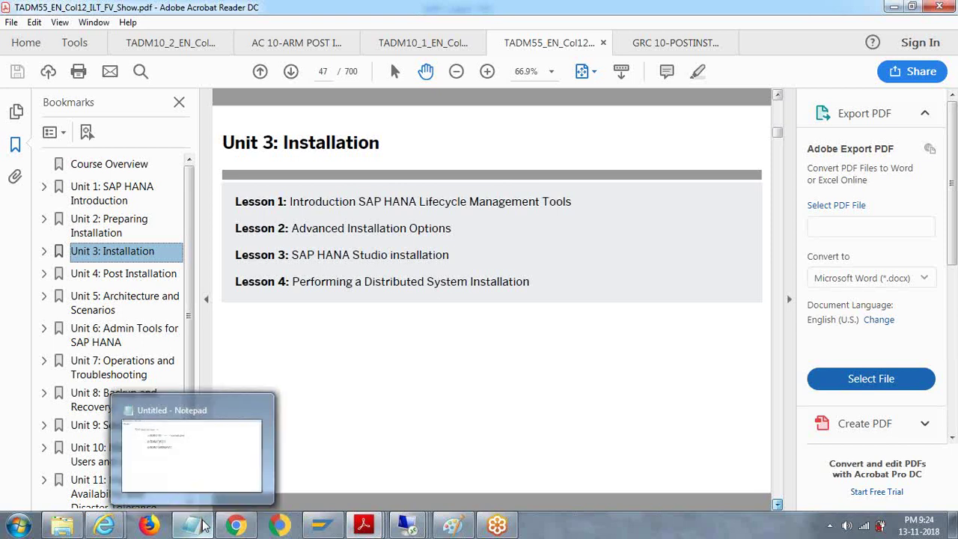
left_click(204, 526)
left_click(235, 526)
mouse_move(361, 528)
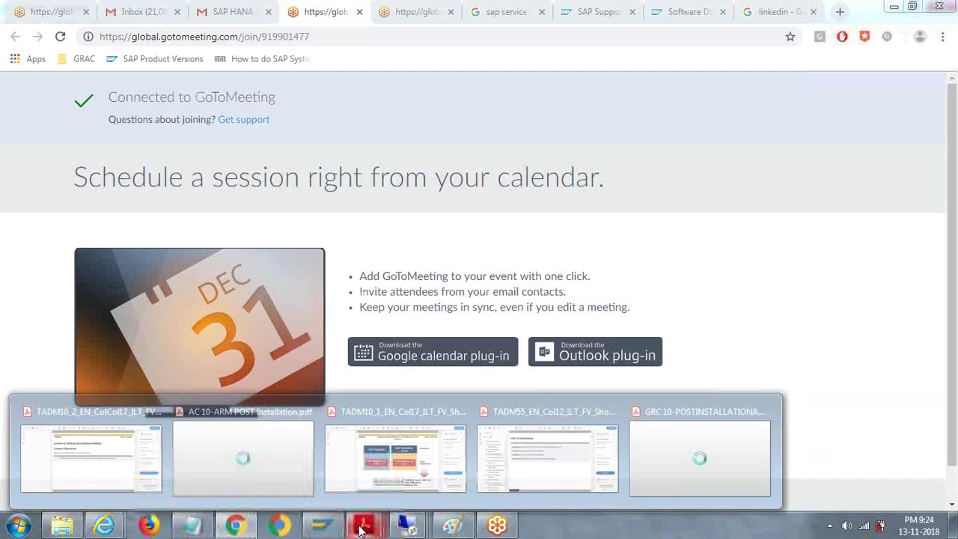
left_click(479, 421)
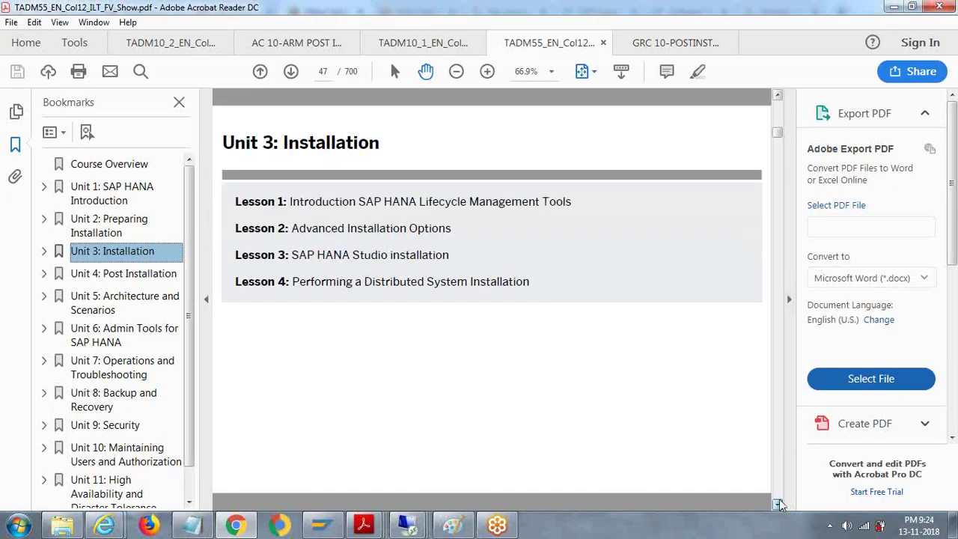
Step: Page down the TADM55 PDF from page 47 through the Unit 3 Lesson 1 and 2 figures
left_click(777, 503)
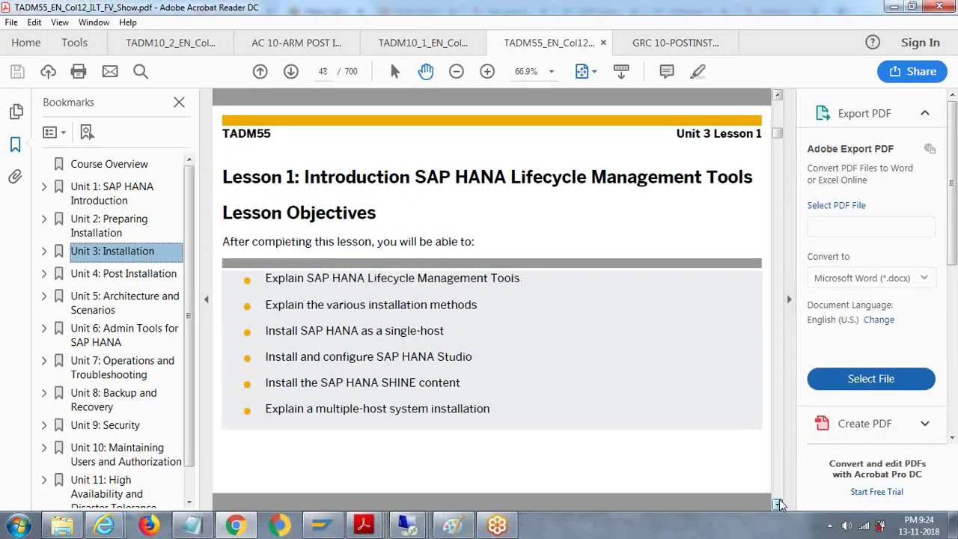
double_click(777, 504)
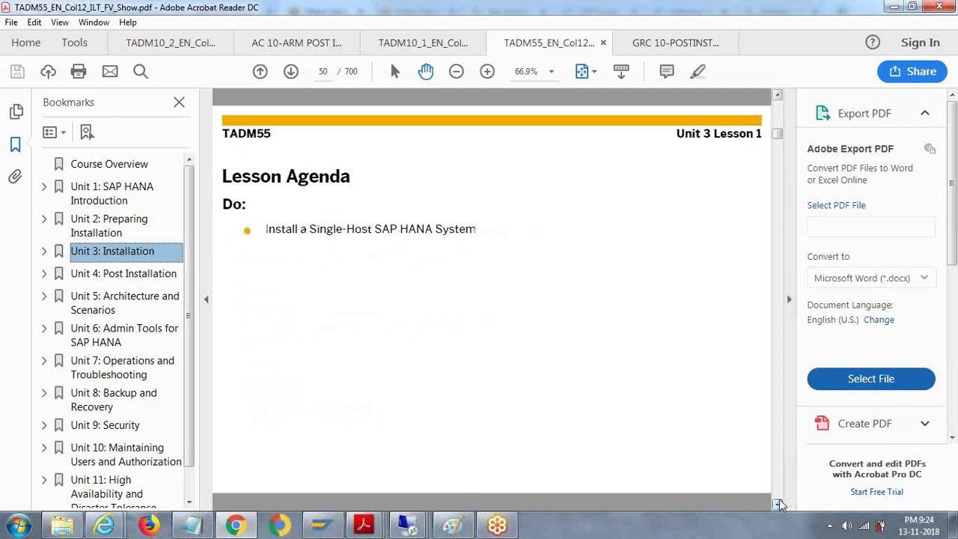
left_click(778, 504)
left_click(777, 503)
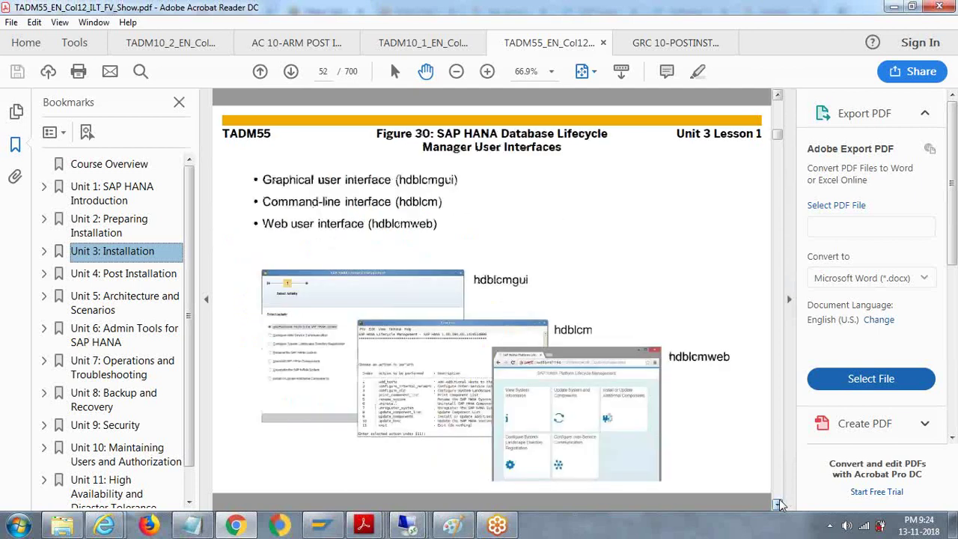
left_click(778, 504)
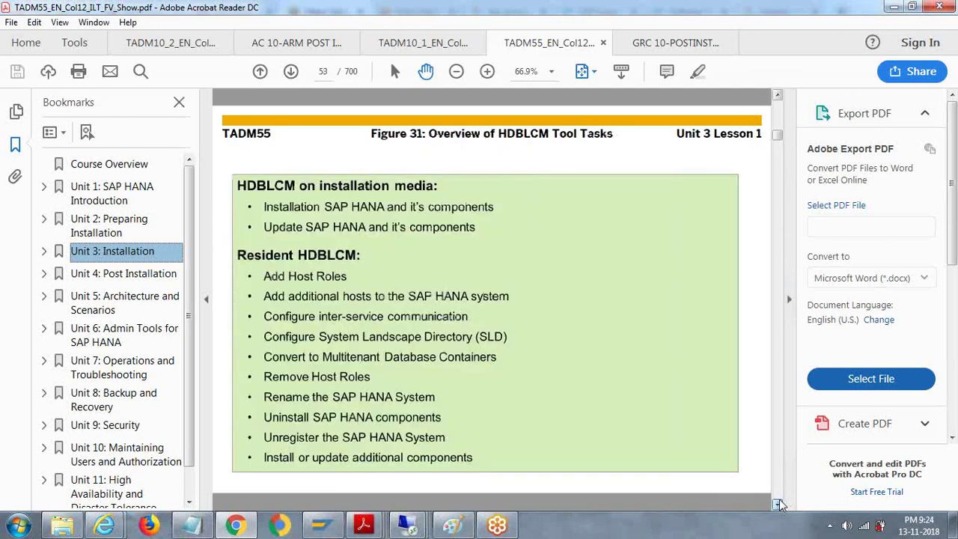
left_click(778, 504)
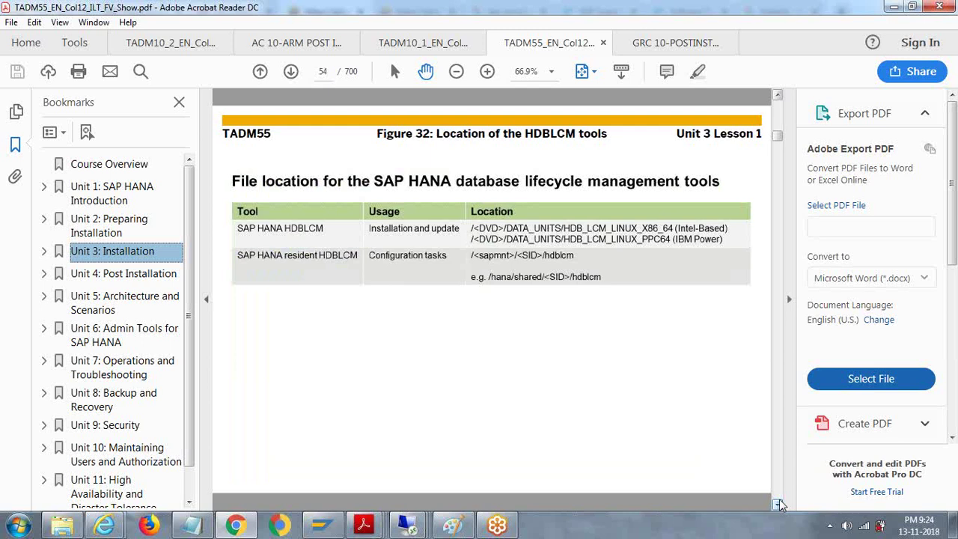
left_click(777, 503)
double_click(777, 504)
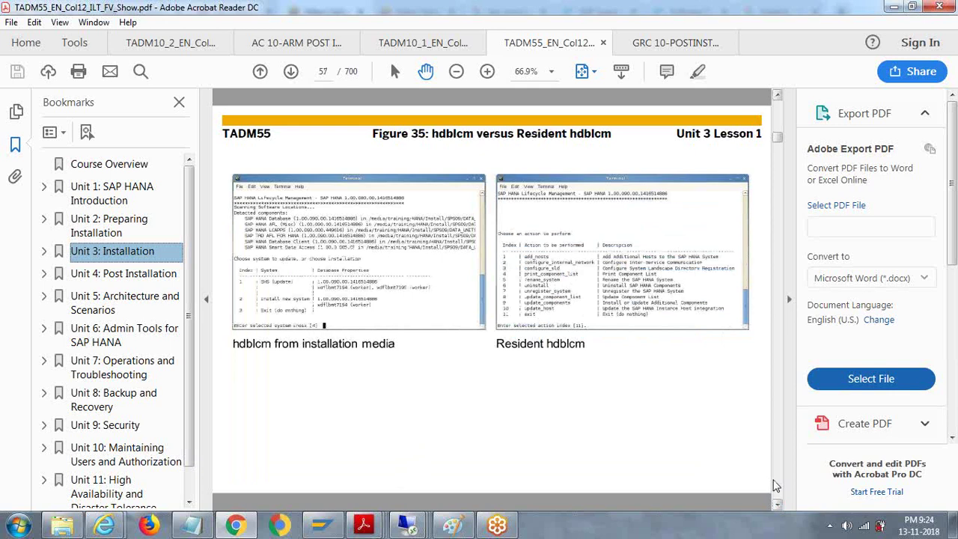
left_click(776, 487)
left_click(776, 486)
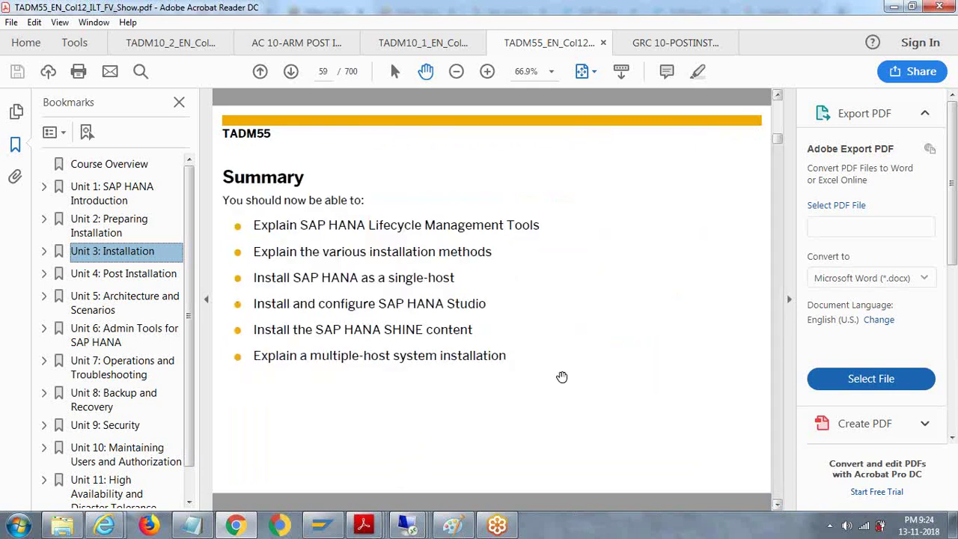
scroll(676, 500, "down", 2)
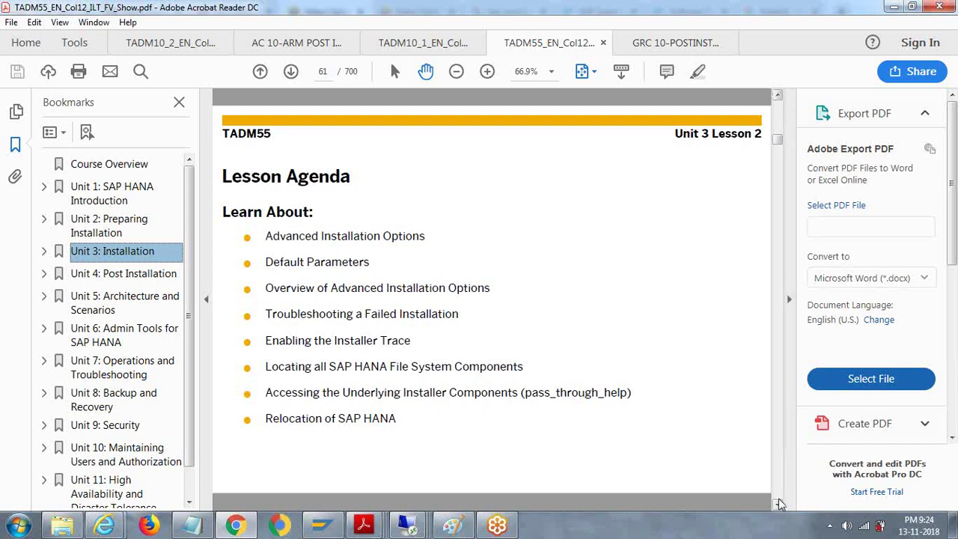
left_click(776, 500)
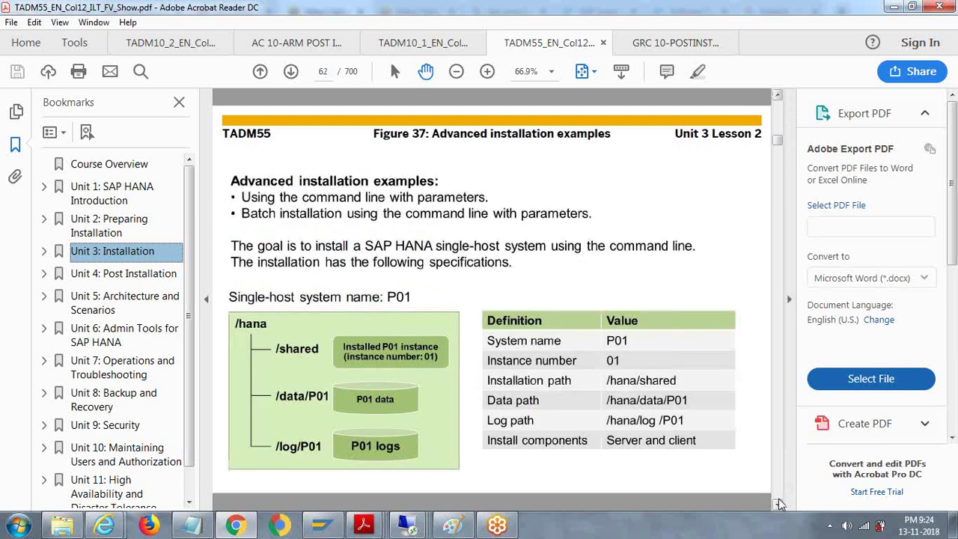
double_click(776, 500)
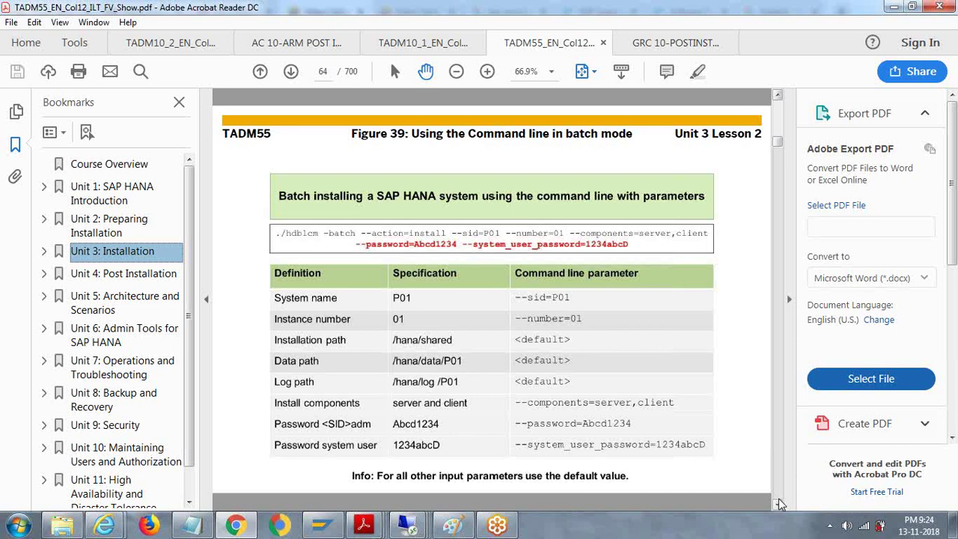
scroll(360, 421, "down", 6)
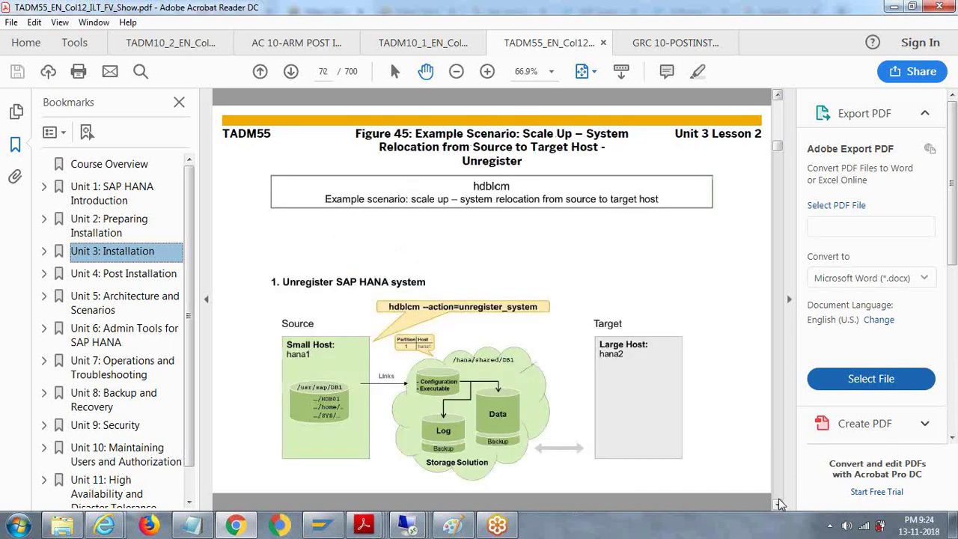
scroll(360, 421, "down", 6)
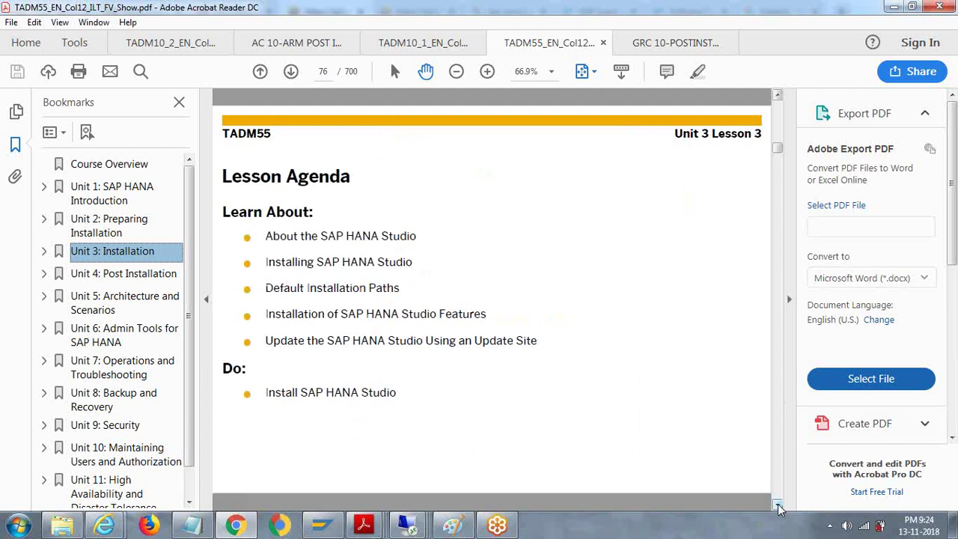
Step: Page forward past Figure 47 and Table 5's default installation paths to Figure 48
left_click(778, 507)
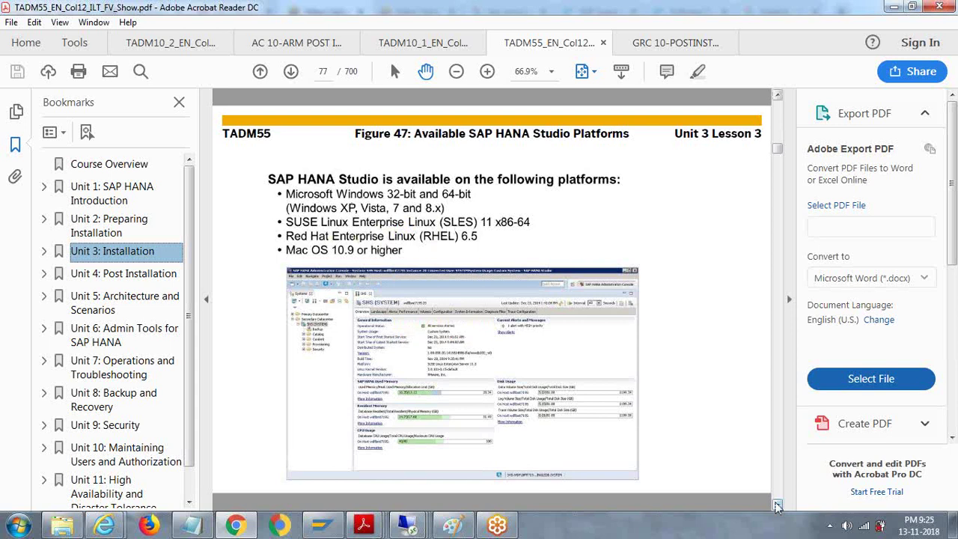
left_click(776, 507)
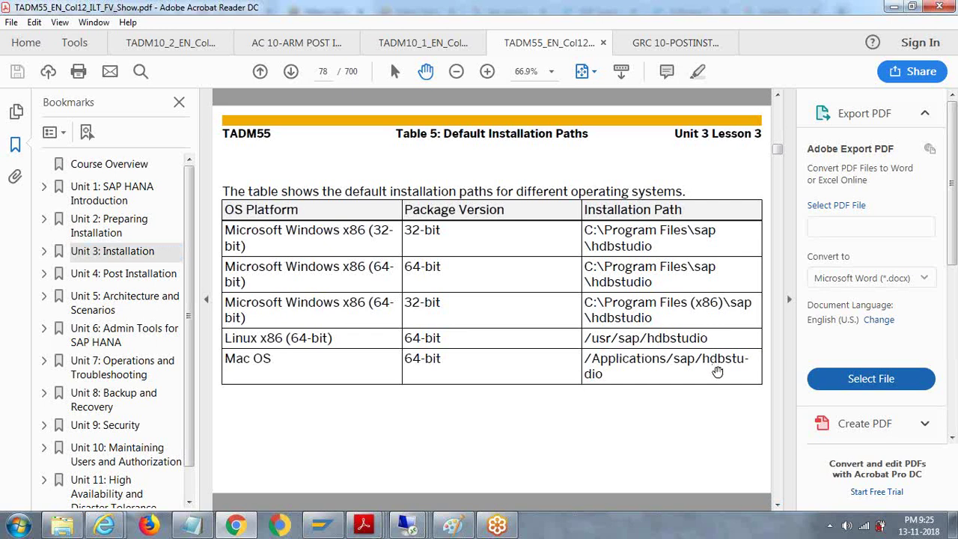
left_click(778, 504)
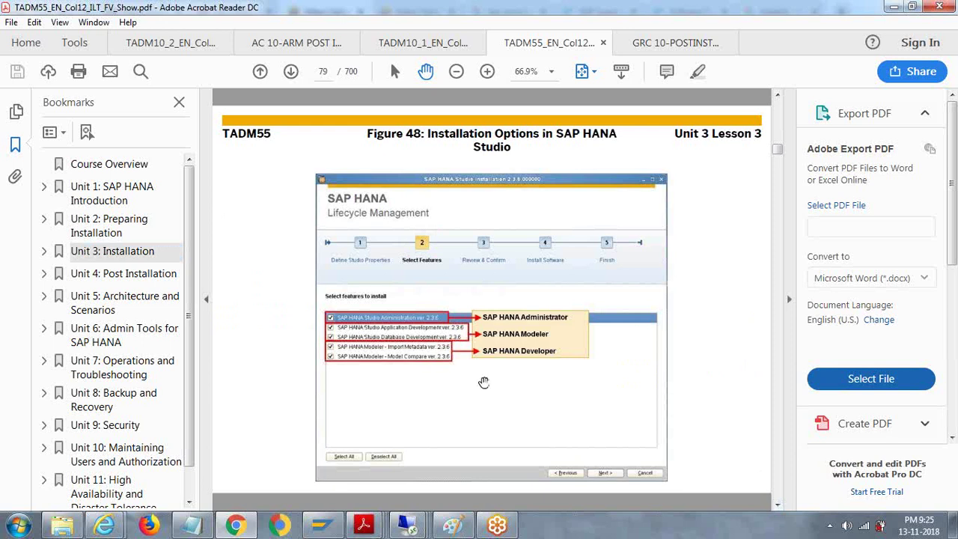
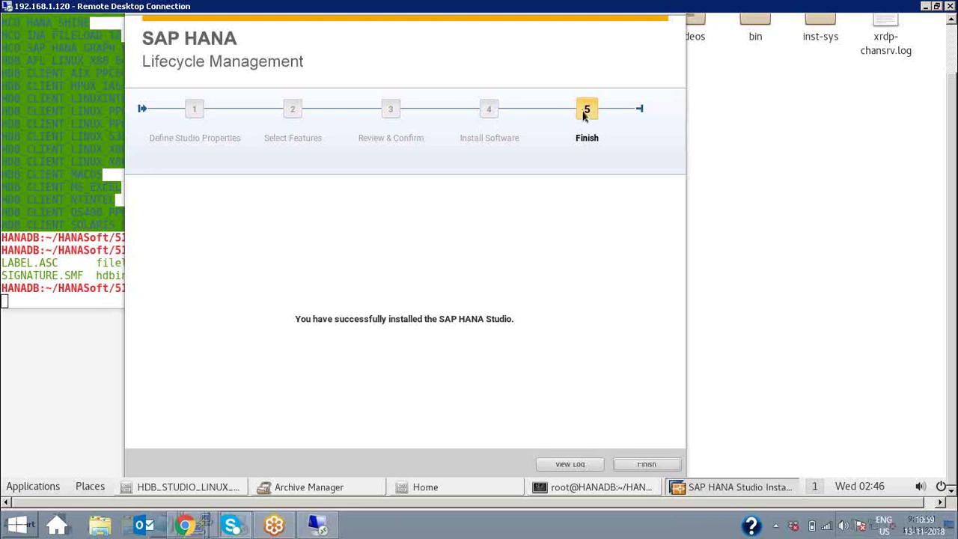
Step: Click Finish to close the SAP HANA Studio installer after it reports success
left_click(648, 465)
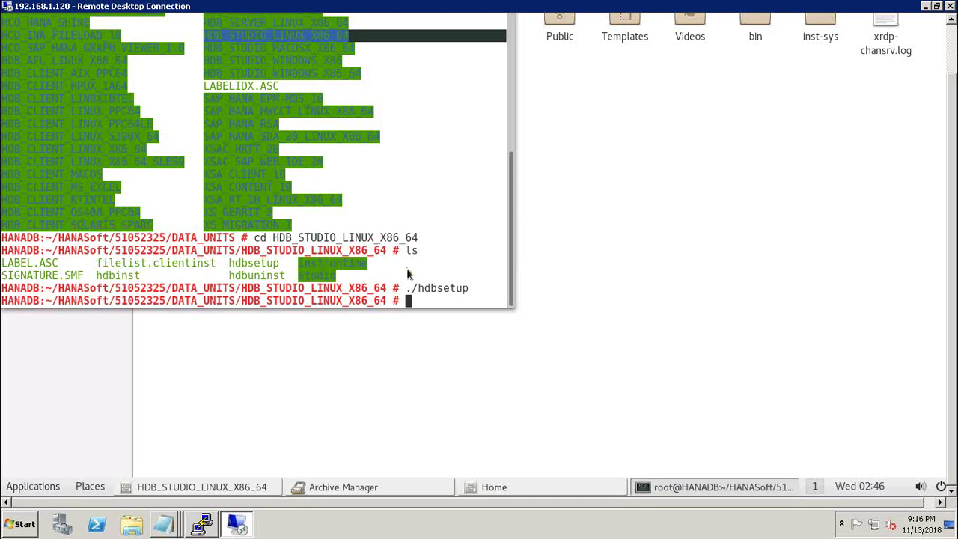
Step: Minimize the GNOME Terminal window and close the Files window
left_click(953, 39)
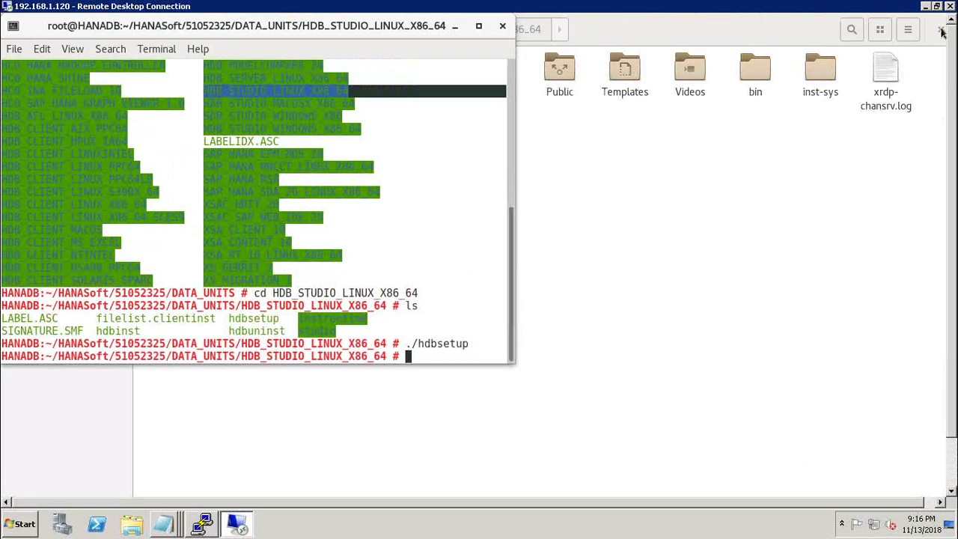
left_click(942, 32)
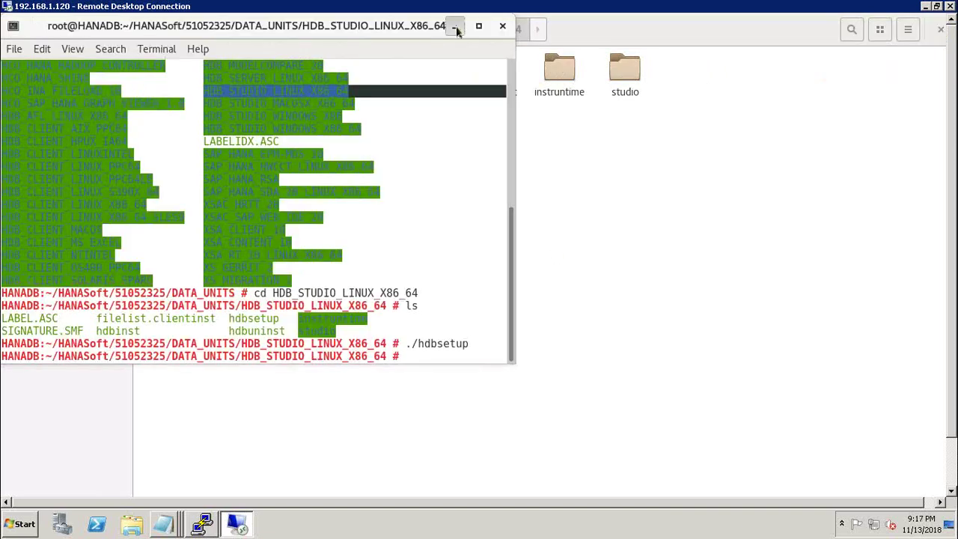
left_click(456, 25)
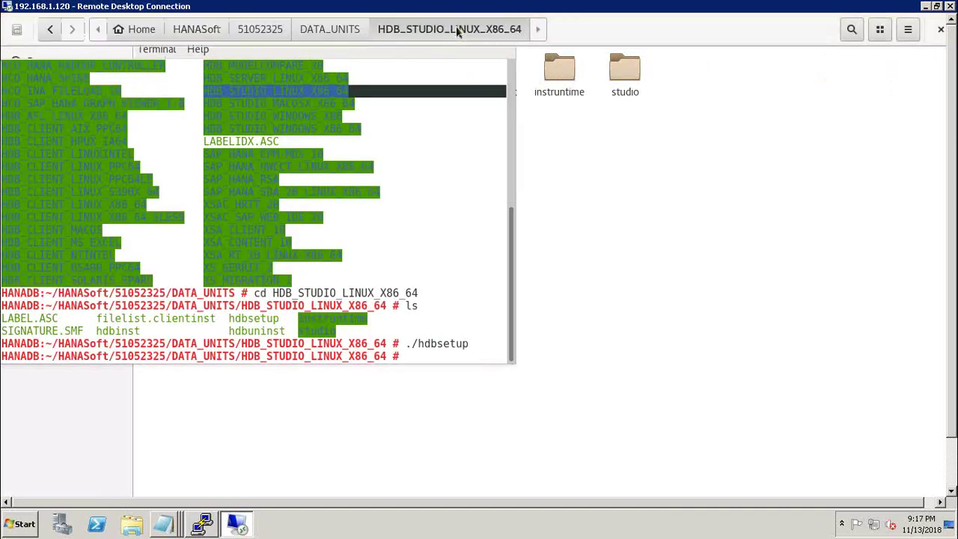
left_click(941, 31)
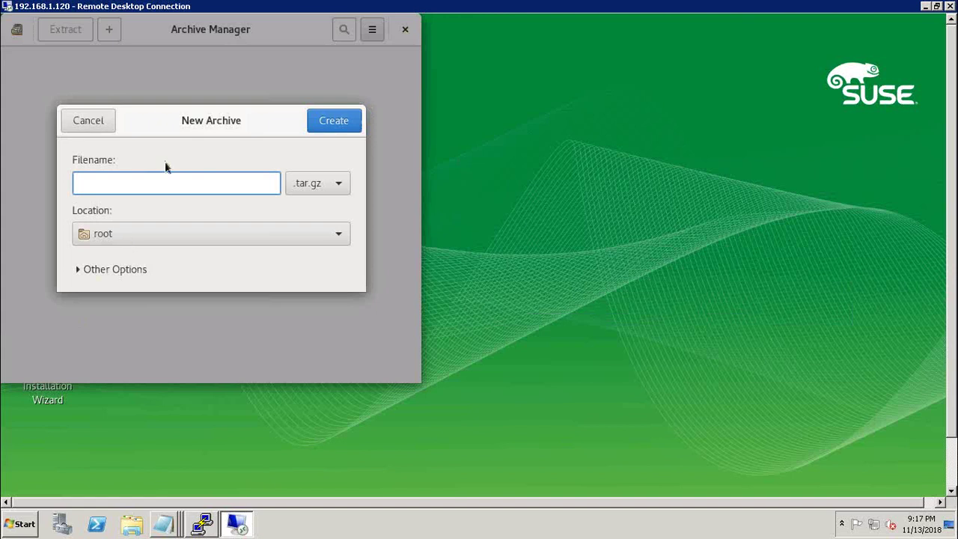
Step: Cancel the New Archive dialog and close Archive Manager
left_click(92, 125)
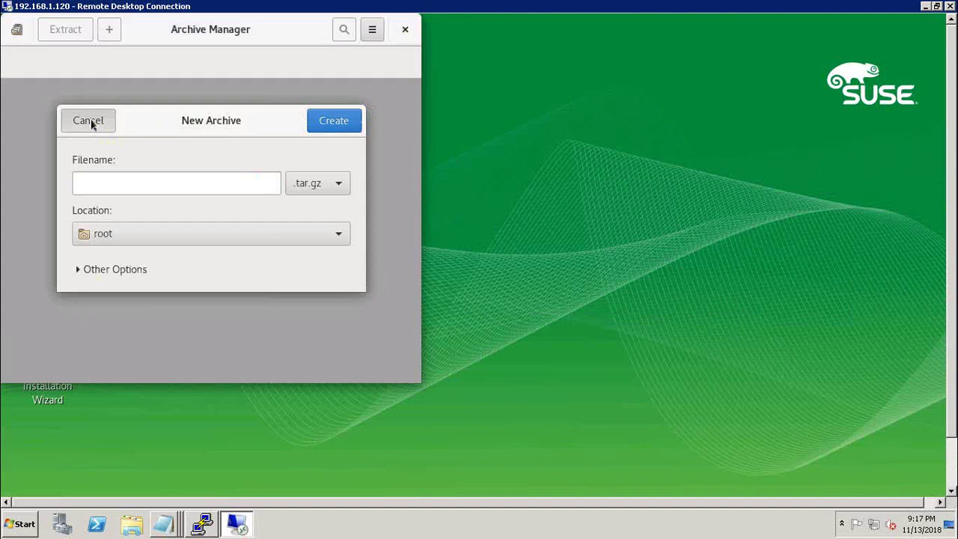
left_click(405, 29)
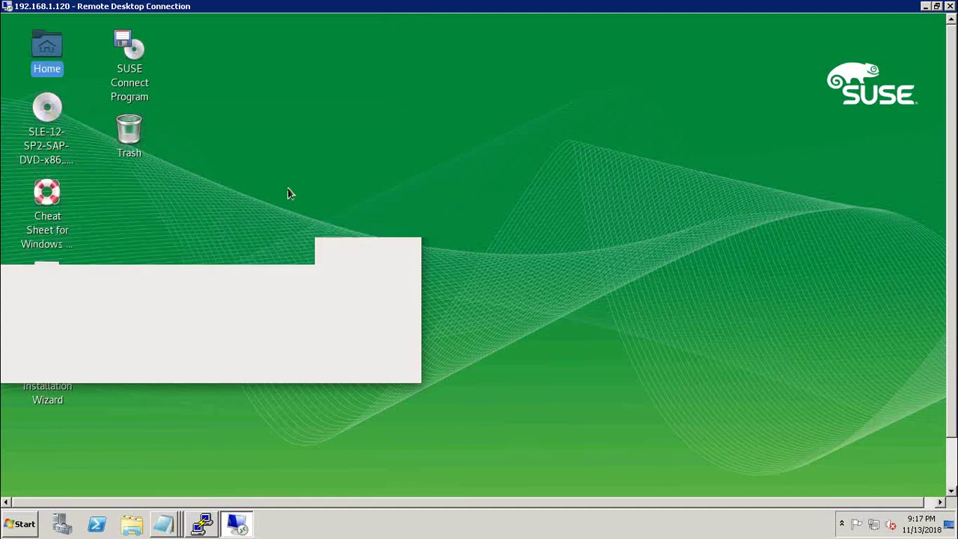
mouse_move(193, 6)
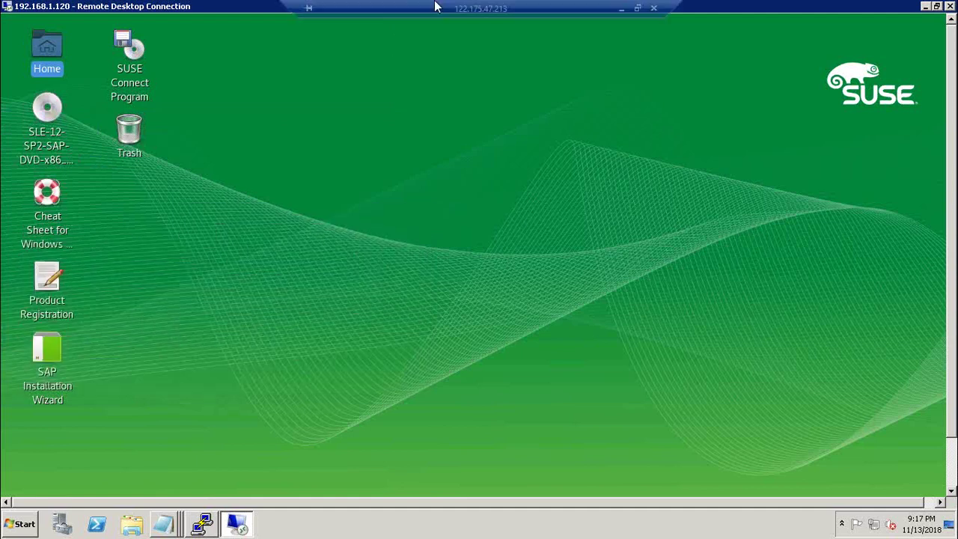
Step: Restore the RDP window to a smaller size, check PuTTY's GTK+ error, and return to the remote desktop
double_click(193, 6)
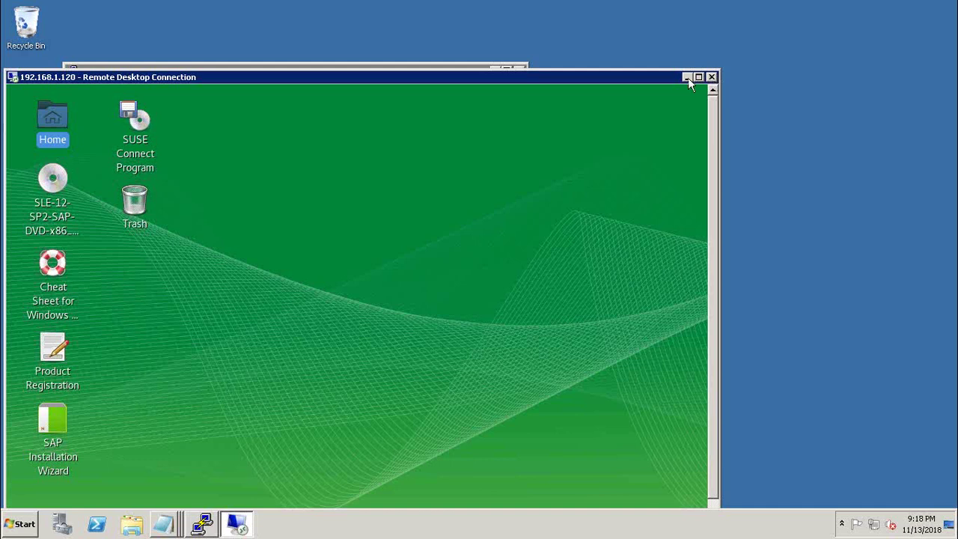
left_click(686, 77)
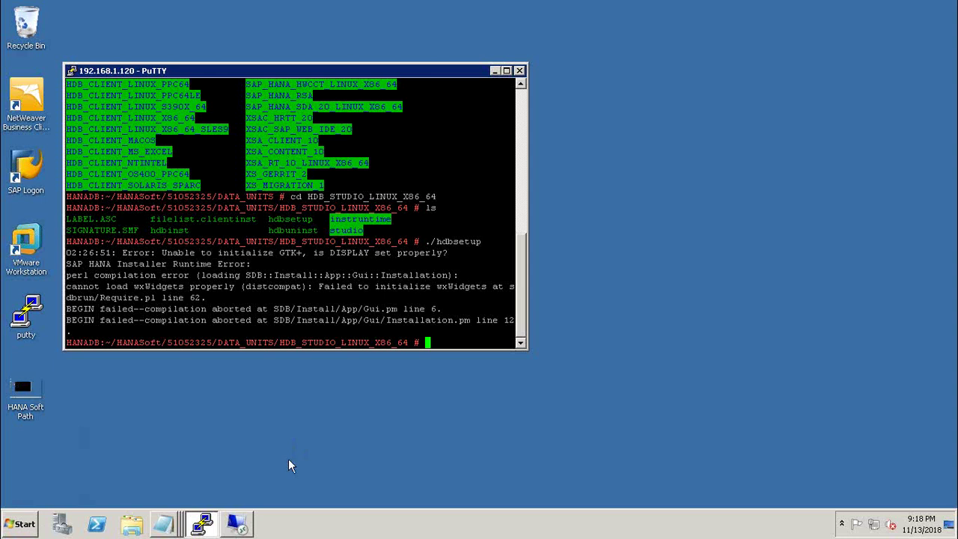
left_click(495, 71)
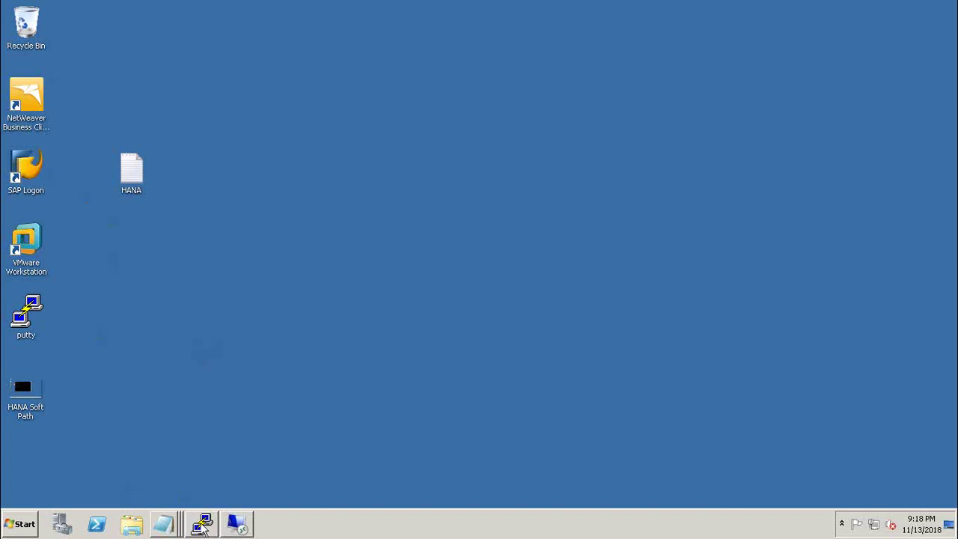
left_click(236, 524)
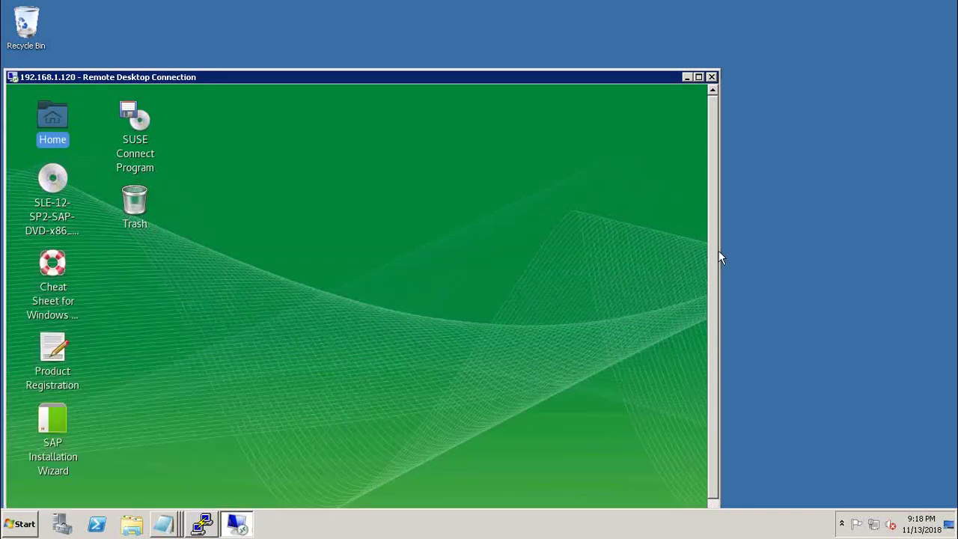
left_click_drag(719, 255, 718, 297)
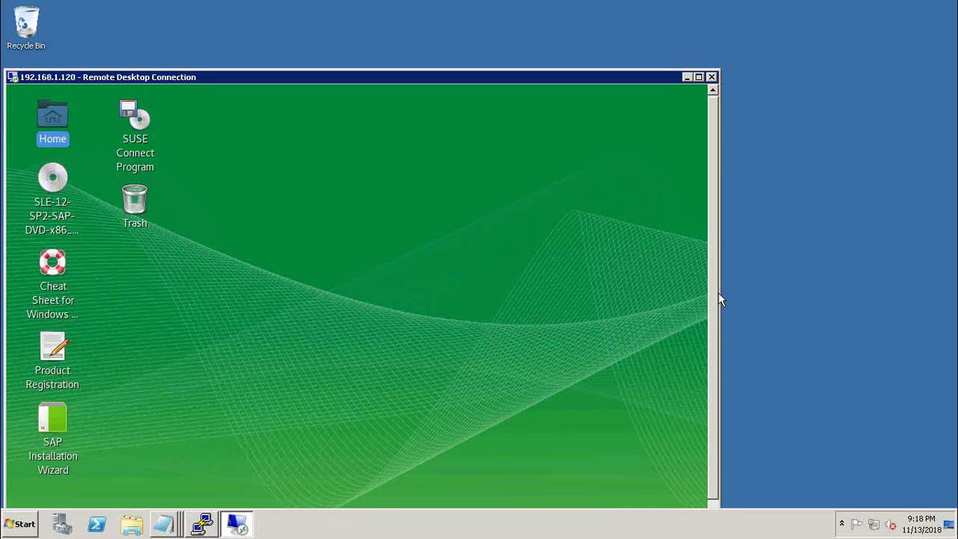
scroll(719, 300, "down", 2)
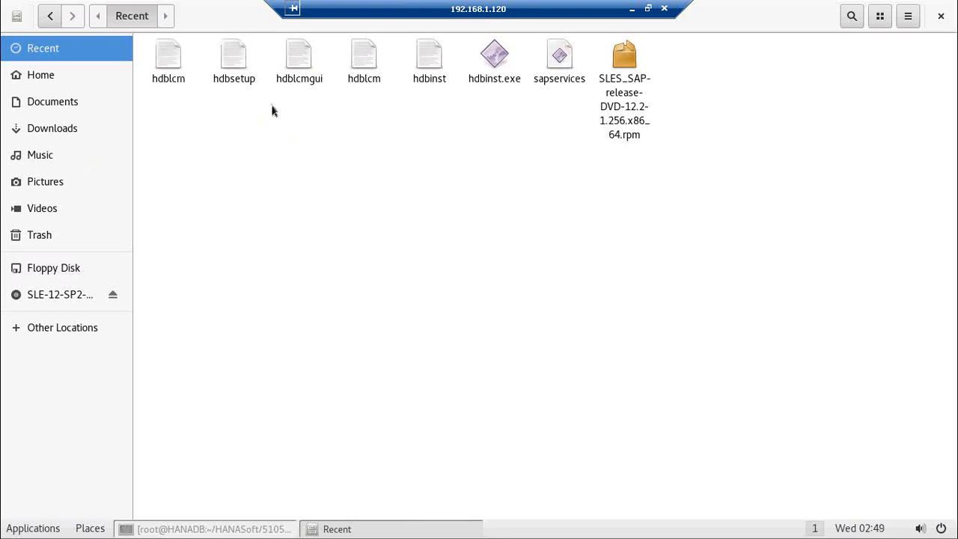
Step: Show the Home folder with HANASoft, Desktop, Documents and the other user folders
left_click(84, 77)
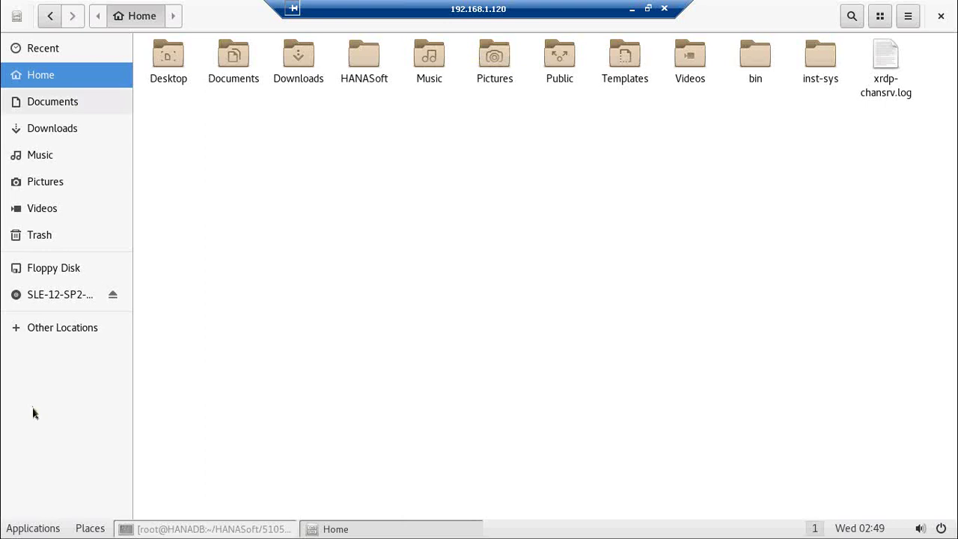
Step: Open a file window on the root filesystem '/' from Places > Computer
left_click(33, 529)
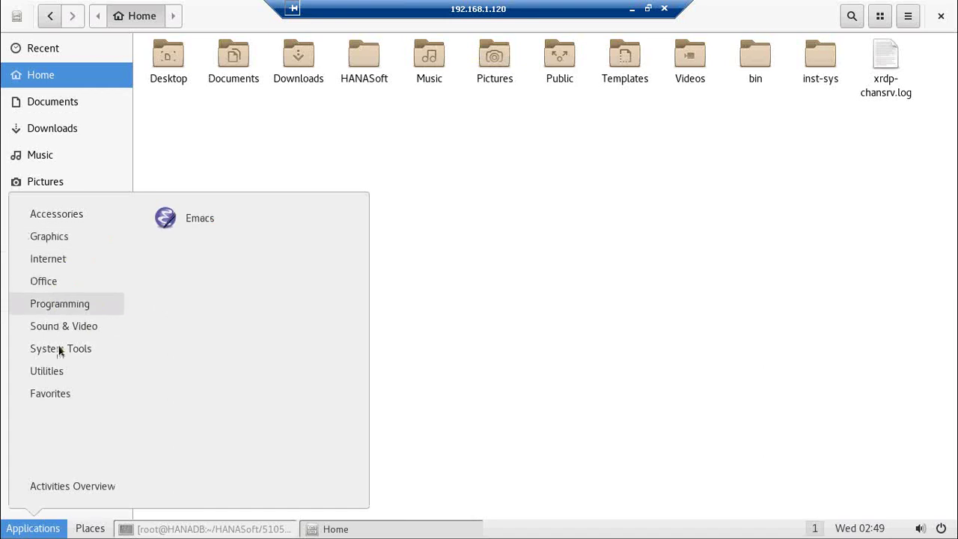
mouse_move(61, 353)
mouse_move(73, 255)
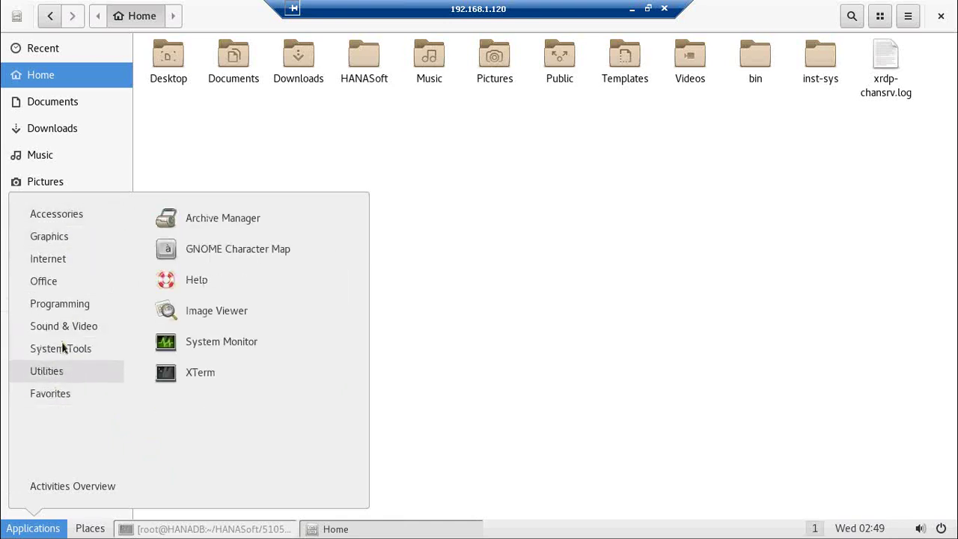
mouse_move(63, 348)
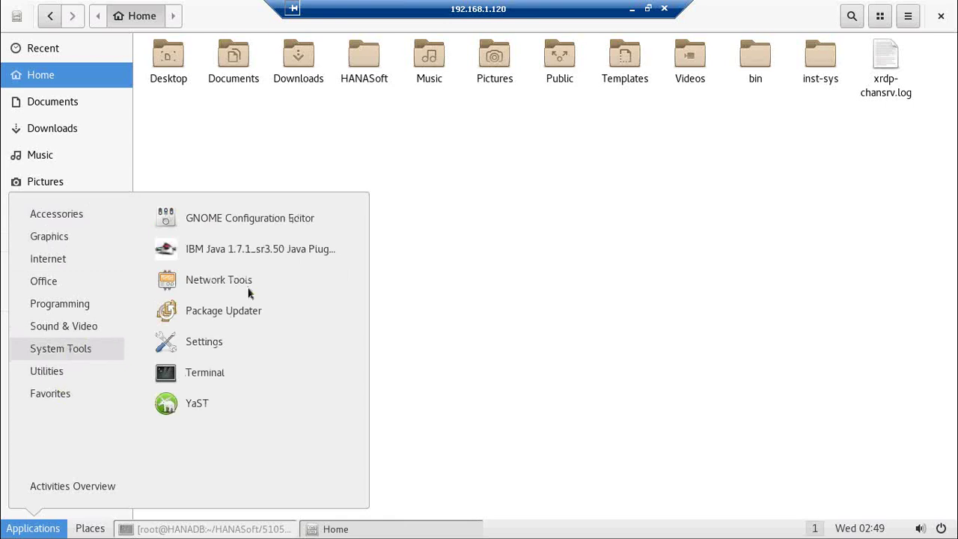
mouse_move(52, 383)
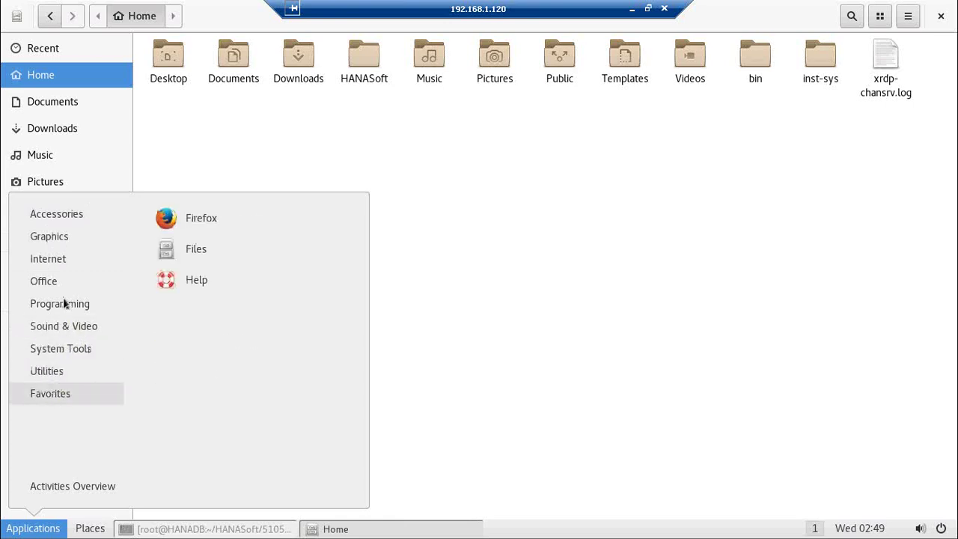
mouse_move(63, 329)
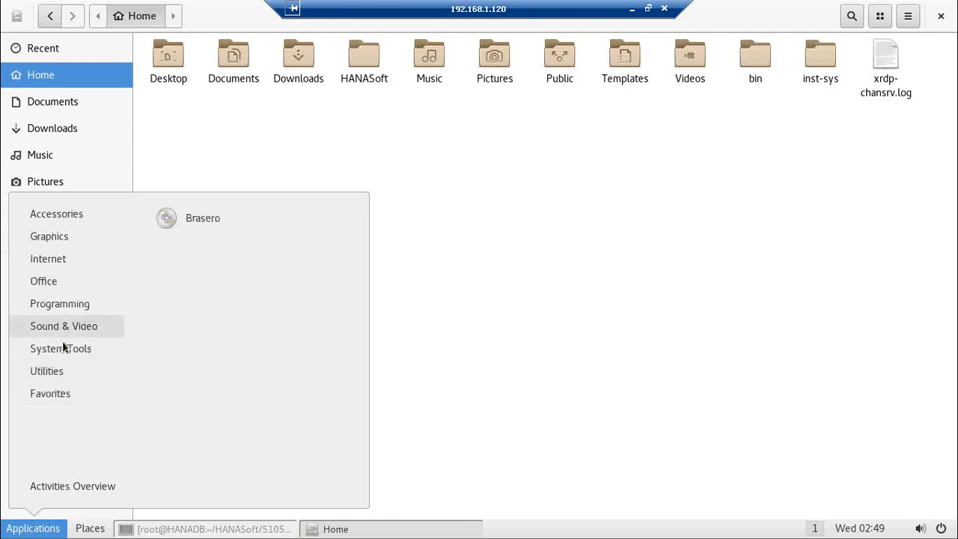
left_click(89, 528)
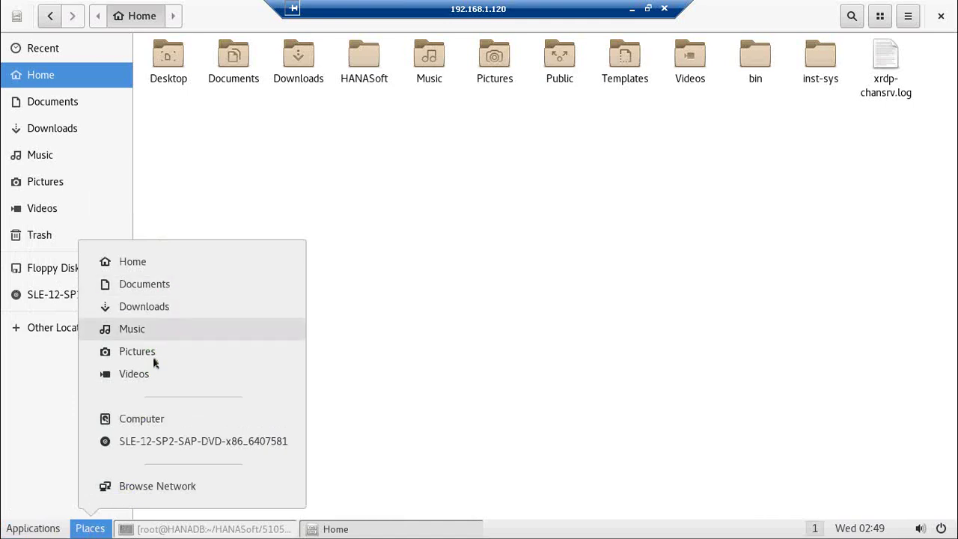
left_click(148, 425)
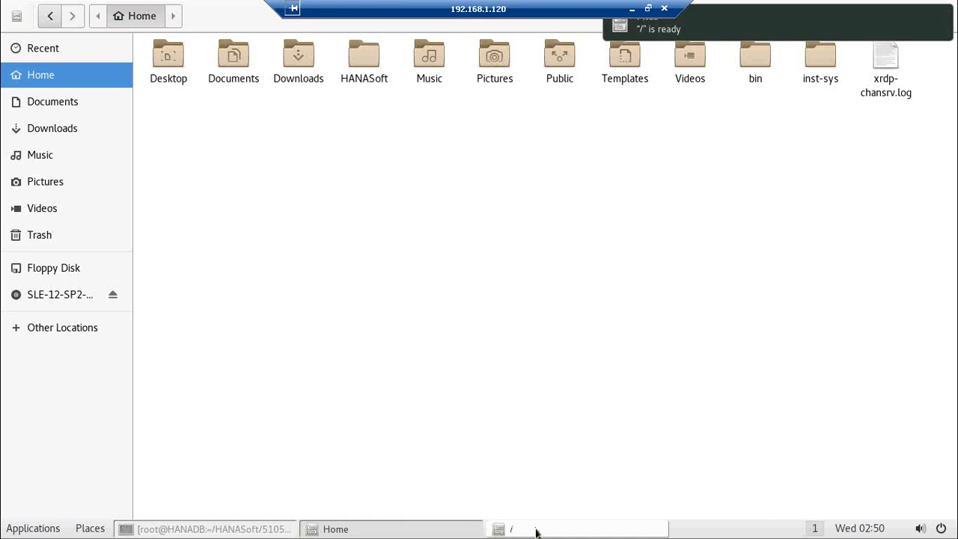
Step: Bring the '/' window forward and browse into /usr/sap
left_click(536, 531)
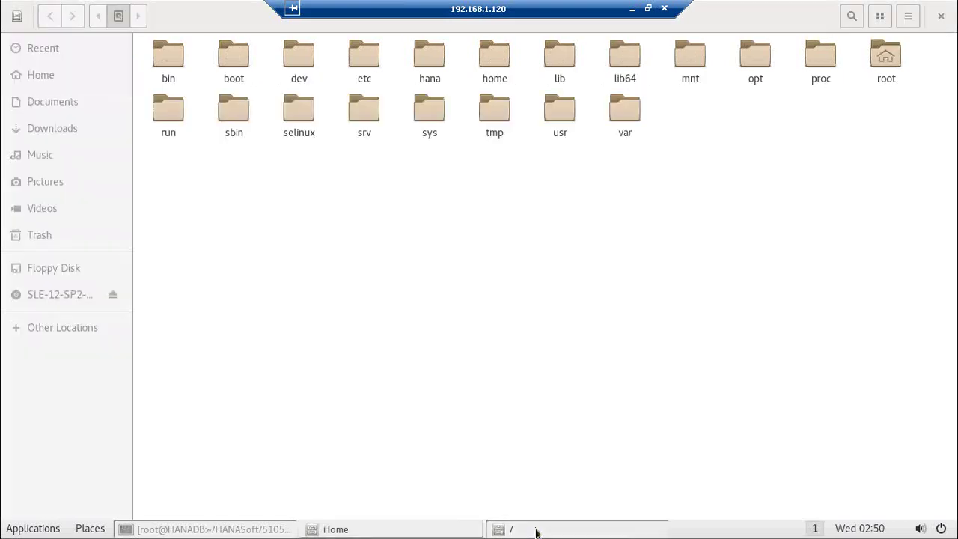
double_click(558, 118)
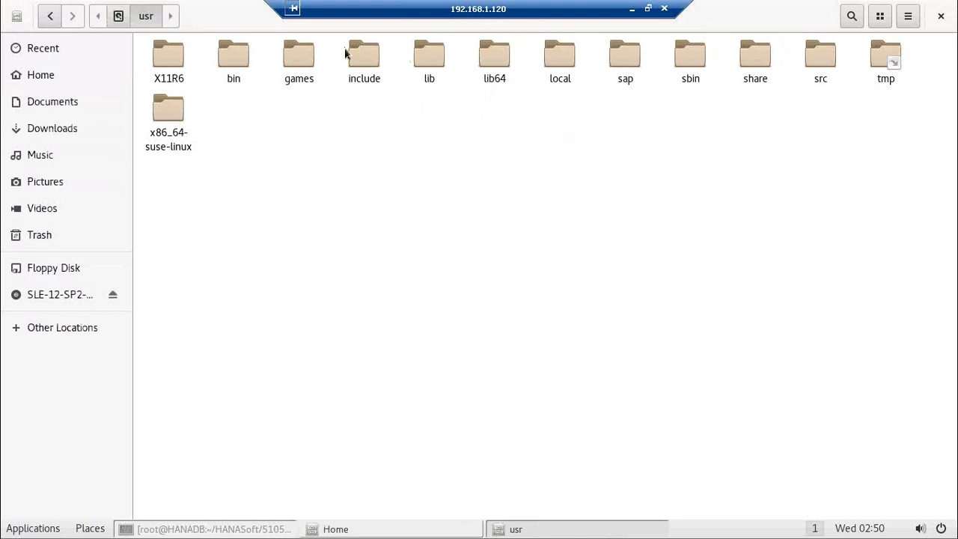
double_click(624, 60)
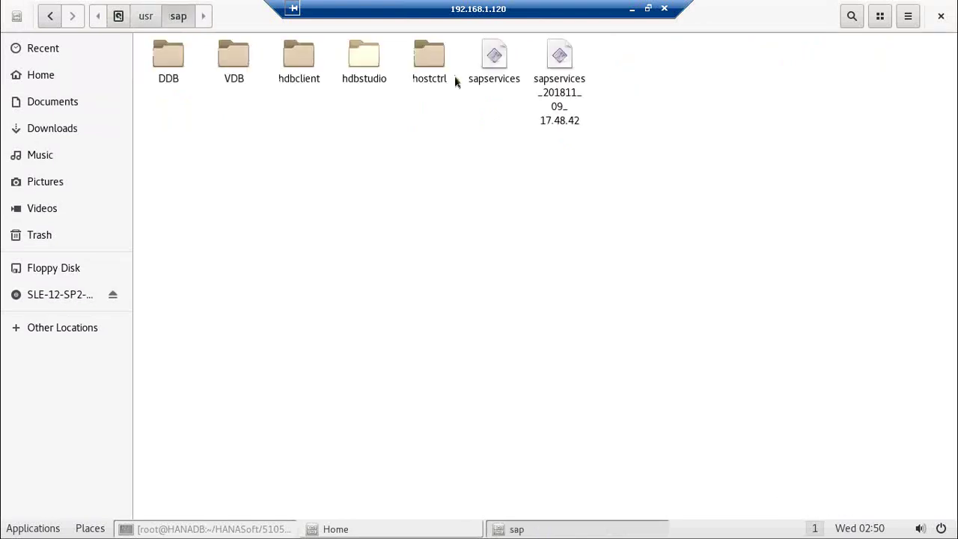
Step: Read the sapservices script in the text editor, close it, and select the hdbstudio folder
double_click(493, 56)
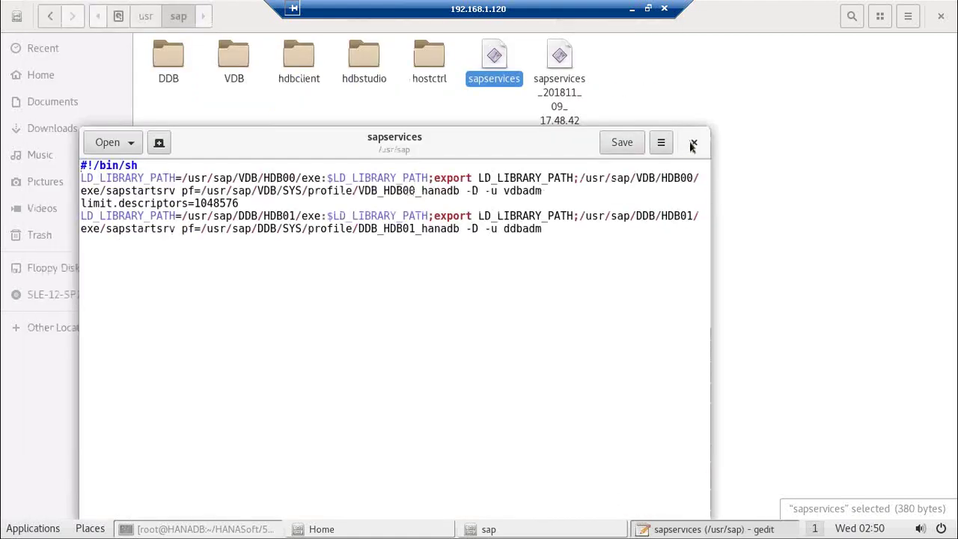
left_click(691, 144)
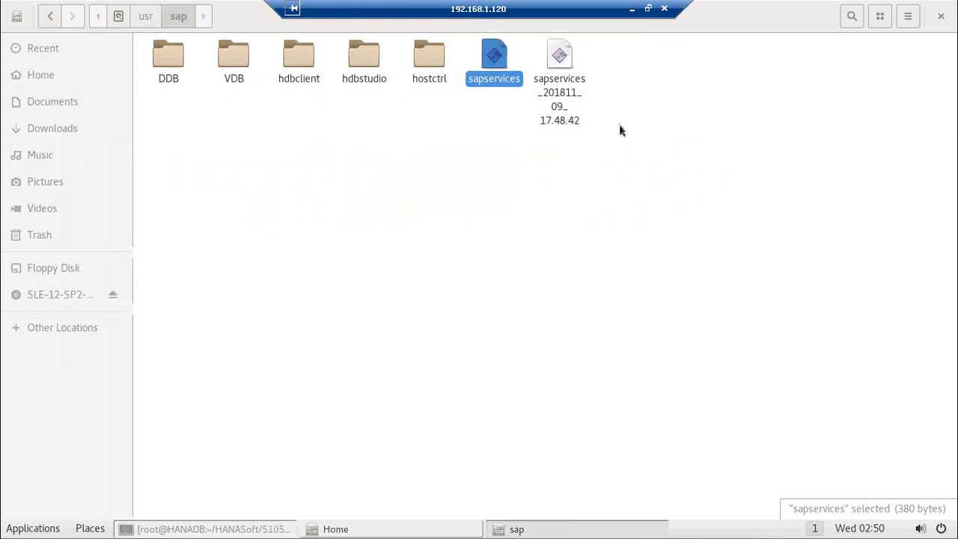
left_click(366, 62)
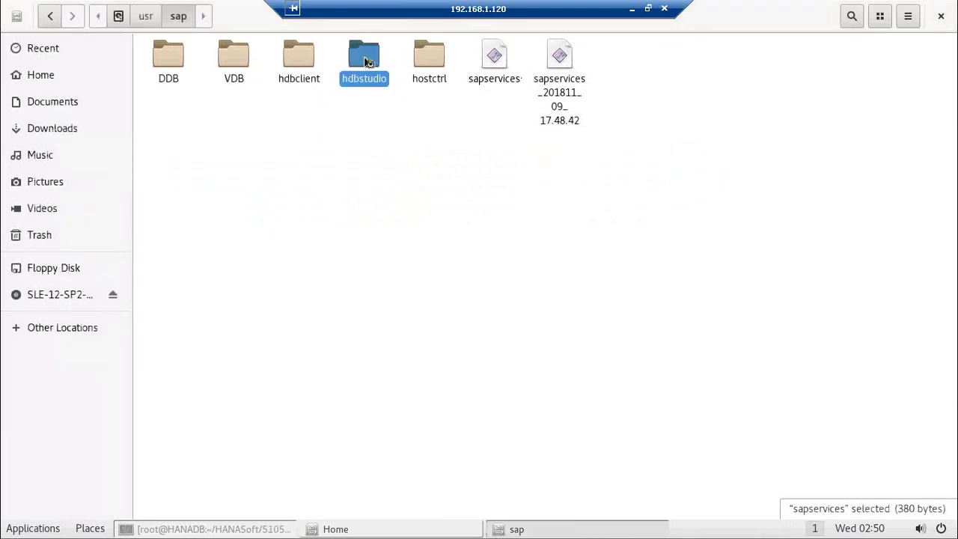
Step: Open /usr/sap/hdbstudio and launch the hdbstudio program
double_click(366, 62)
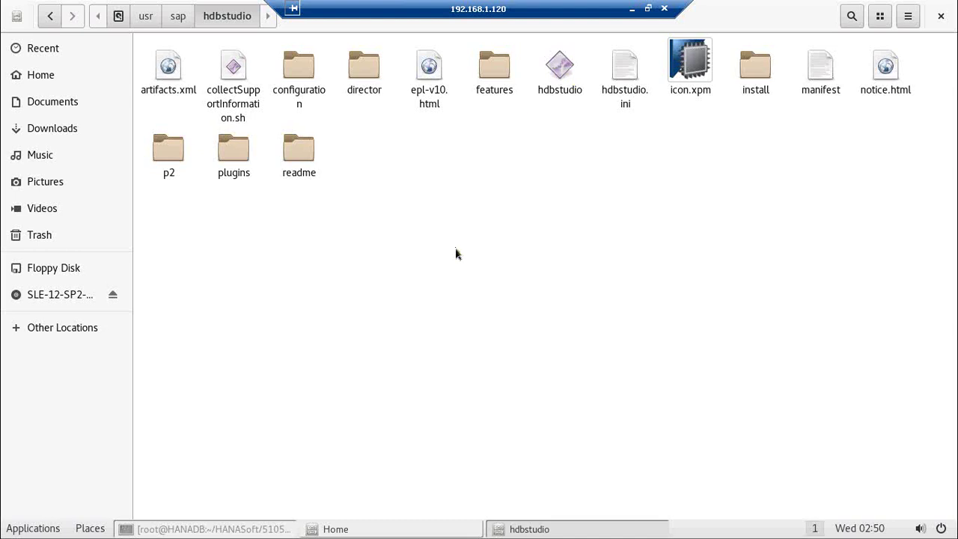
left_click(559, 76)
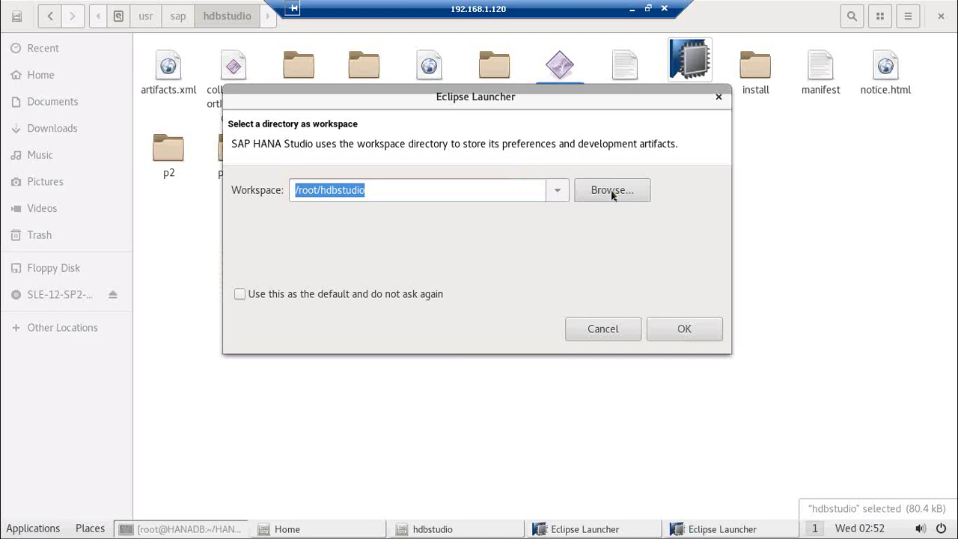
Step: Pick the /root home folder as workspace, append '/hanastudio' to the path, and confirm both launchers
left_click(610, 192)
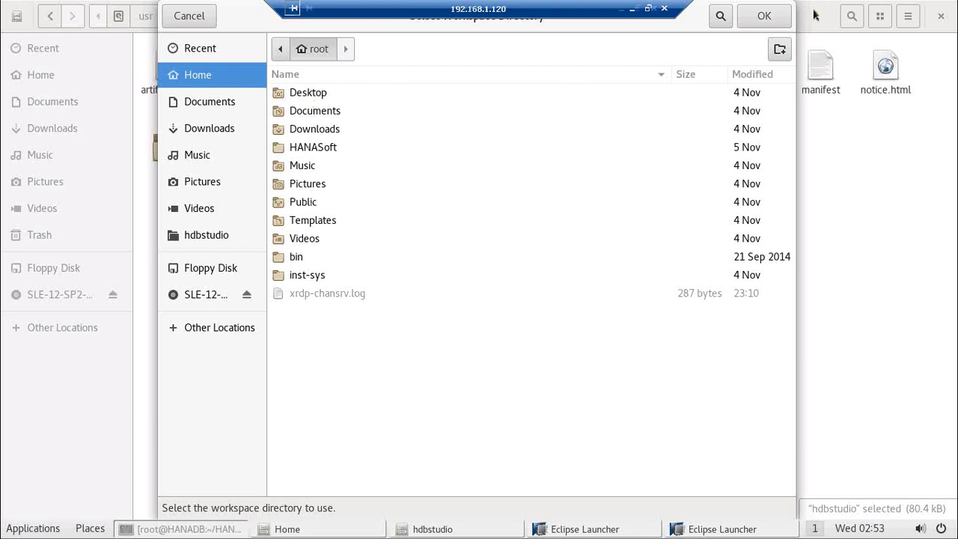
left_click(768, 20)
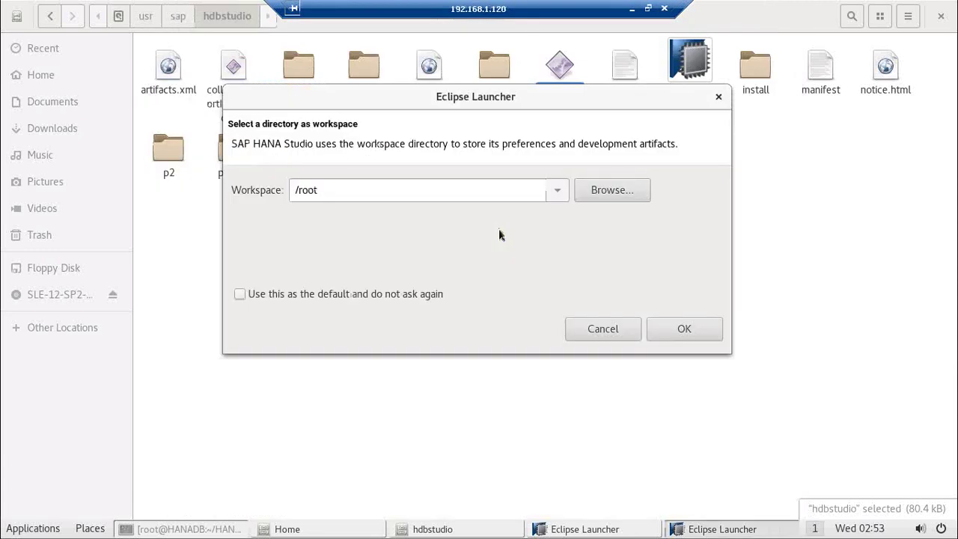
left_click(341, 188)
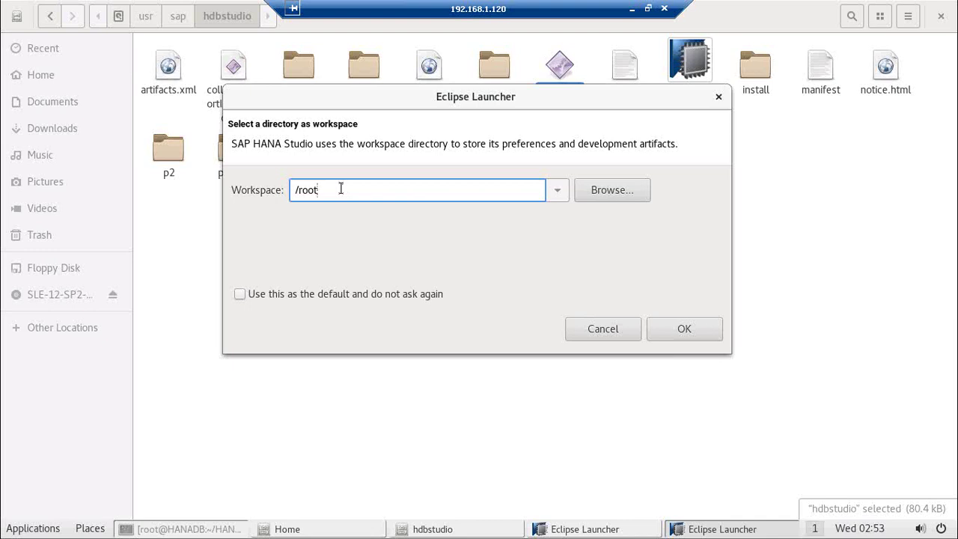
type("/hanastudio")
left_click(677, 328)
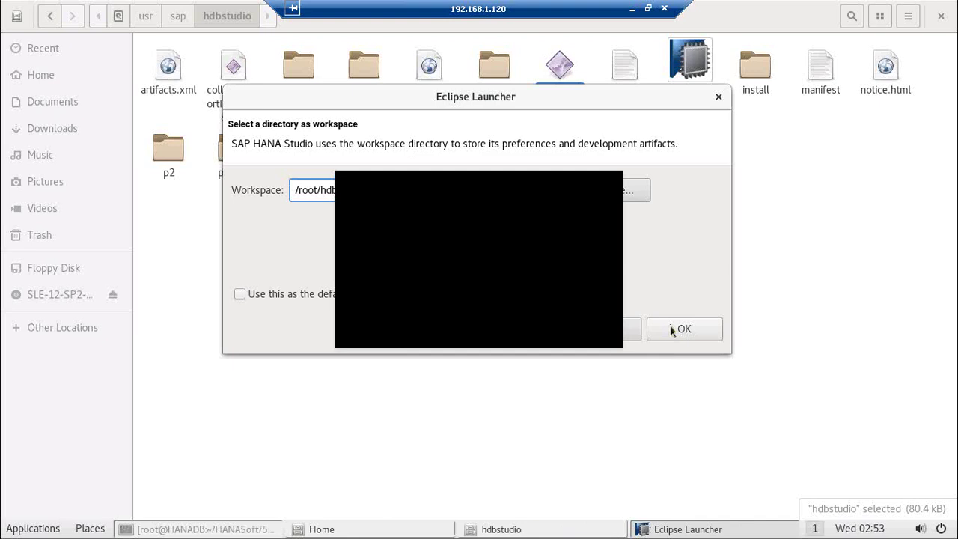
left_click(671, 330)
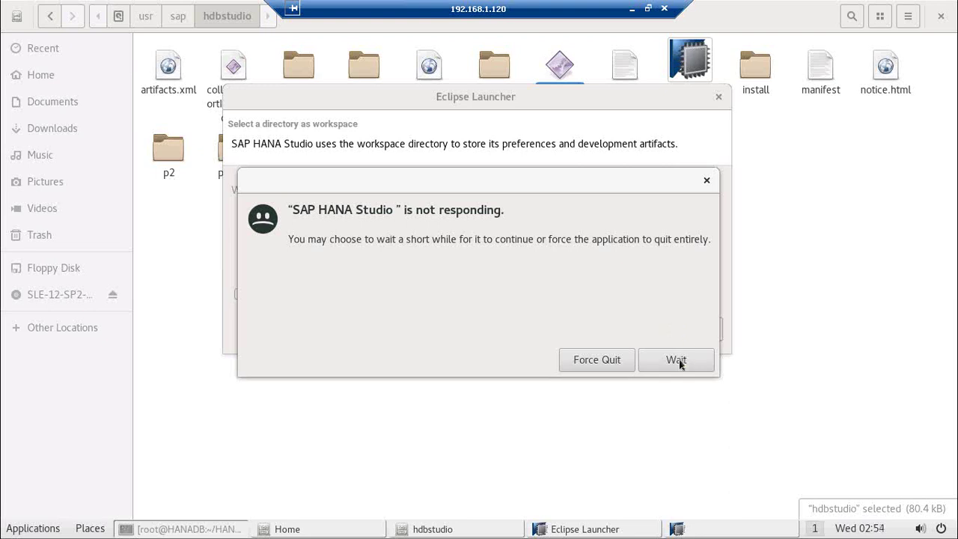
Step: Wait for the unresponsive Studio to keep loading, then switch to the SAP HANA Studio window
left_click(678, 361)
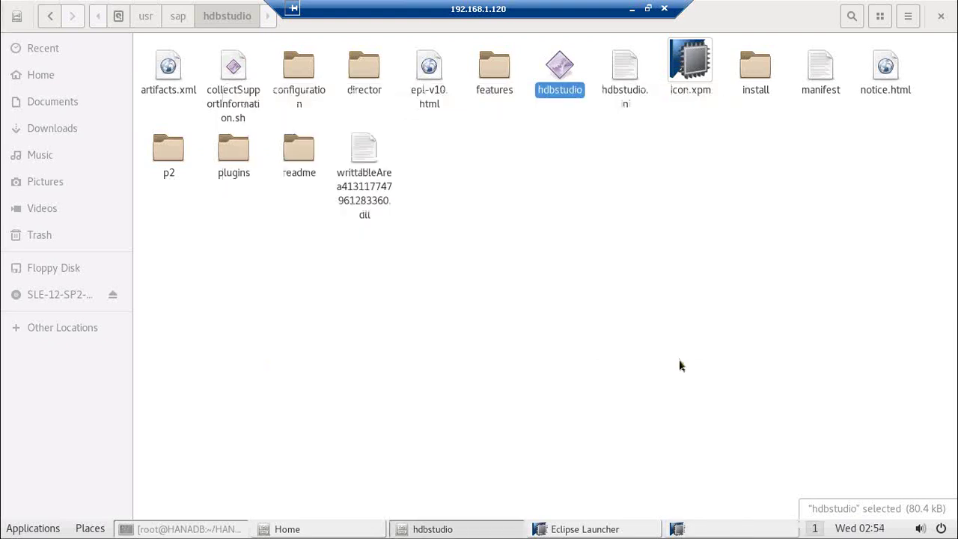
left_click(681, 365)
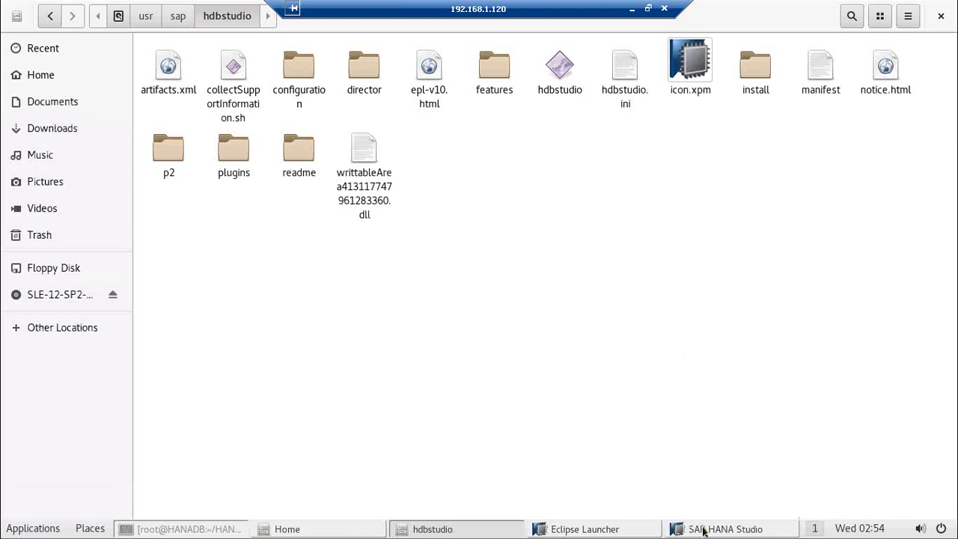
left_click(704, 529)
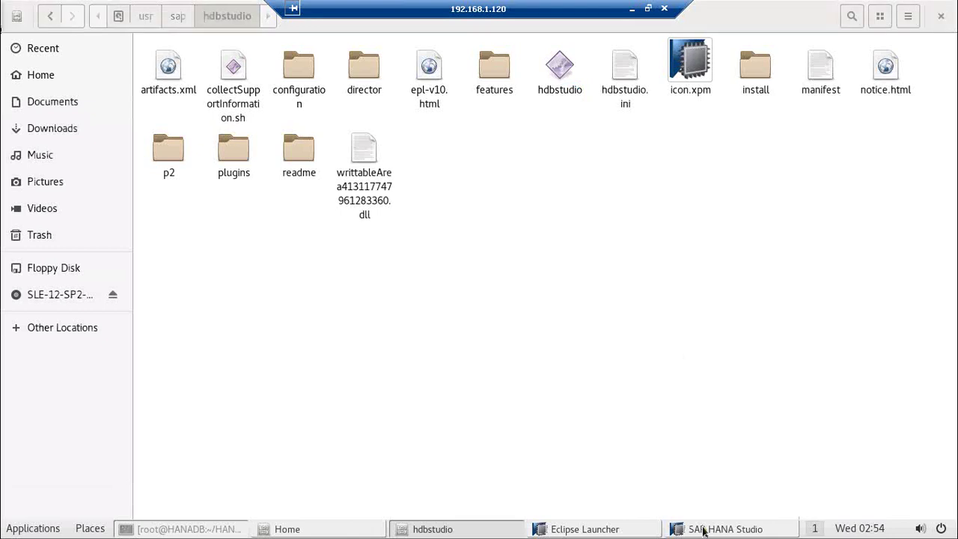
Step: Create and confirm a secure storage master password, then agree to add a password hint
left_click(703, 529)
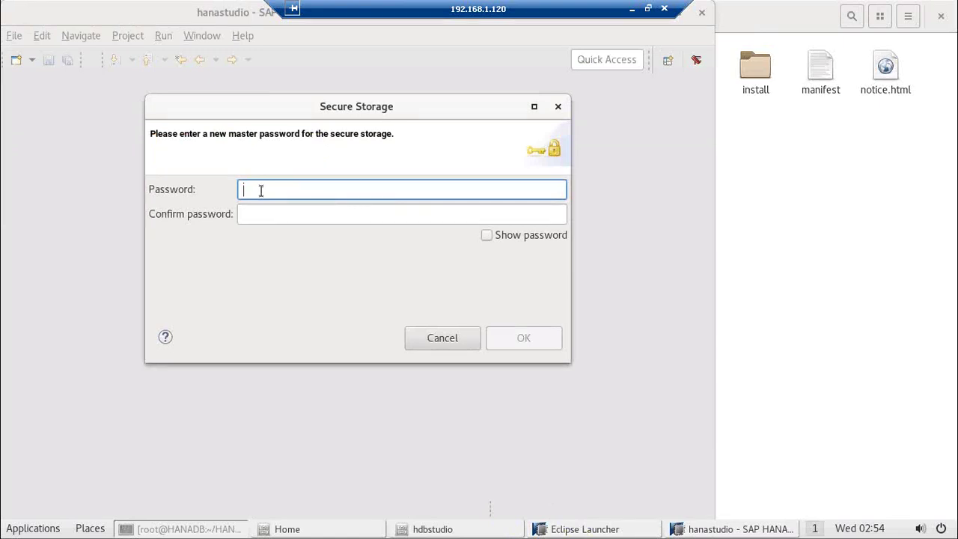
type("***")
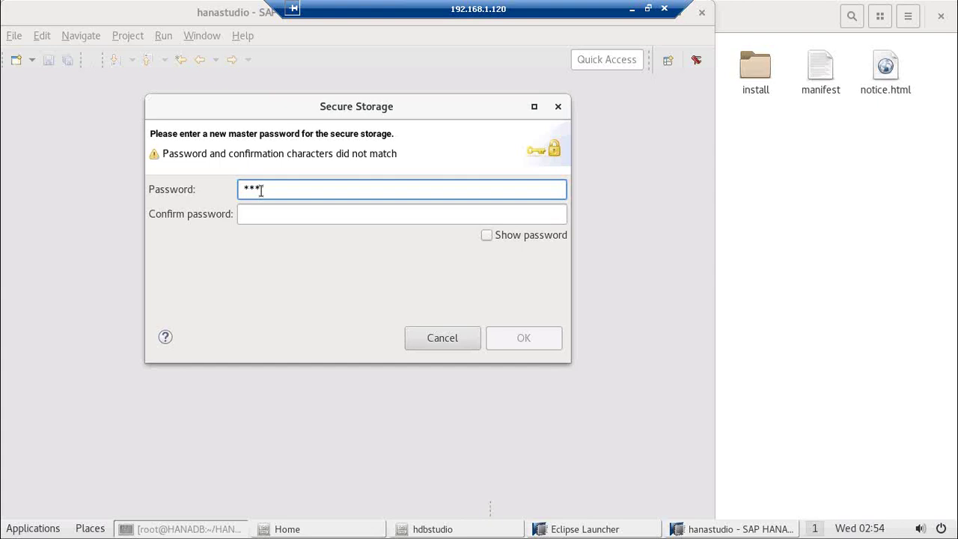
type("*****")
left_click(254, 215)
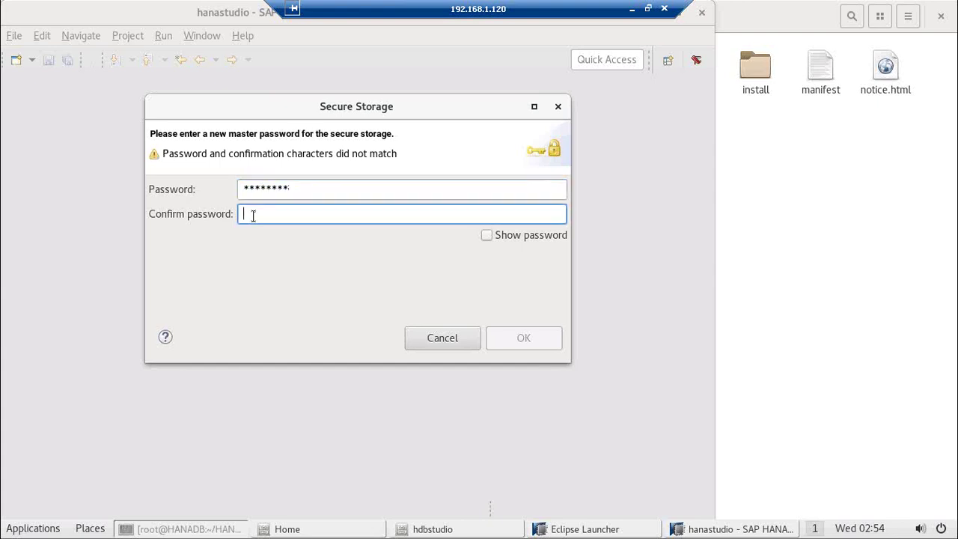
type("********")
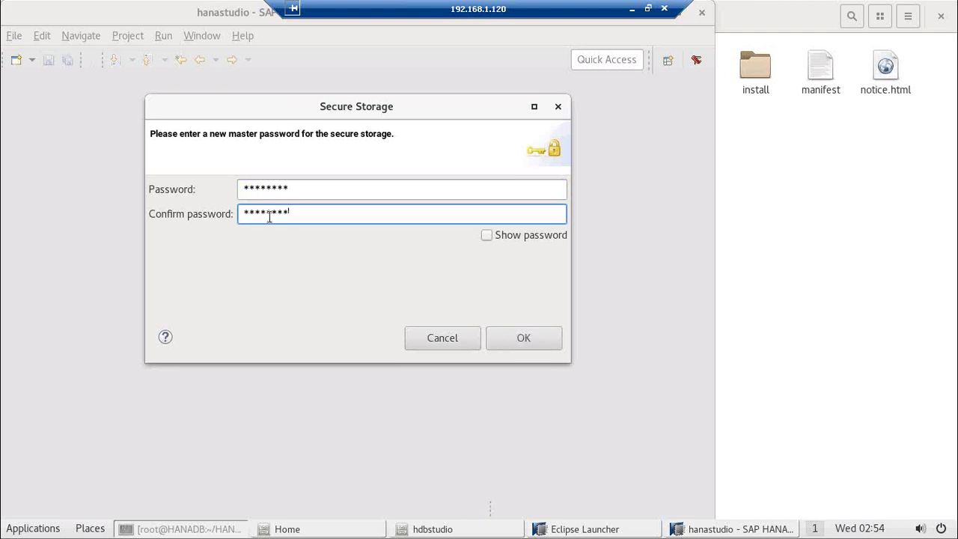
left_click(516, 338)
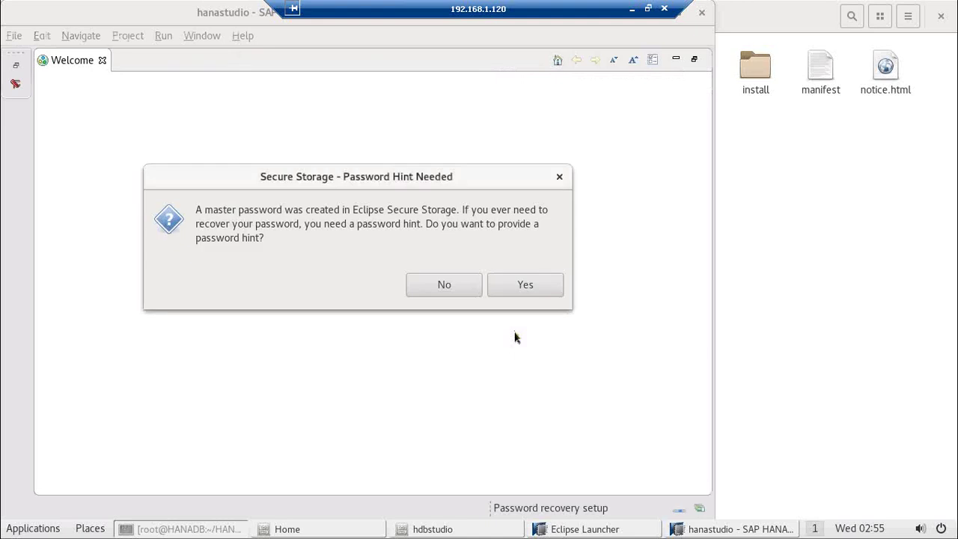
left_click(521, 287)
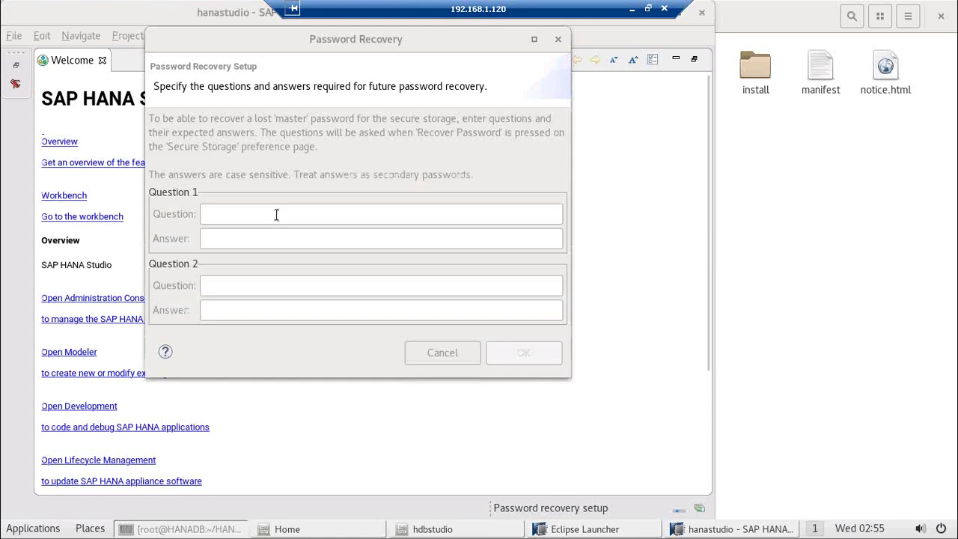
Step: Enter the first recovery question 'Password' and its answer
left_click(276, 214)
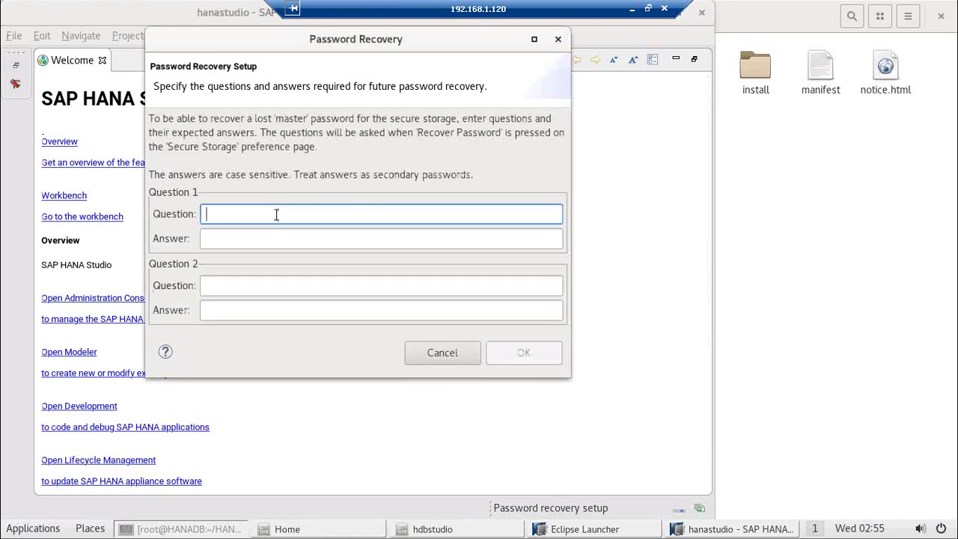
type("Password")
left_click(213, 238)
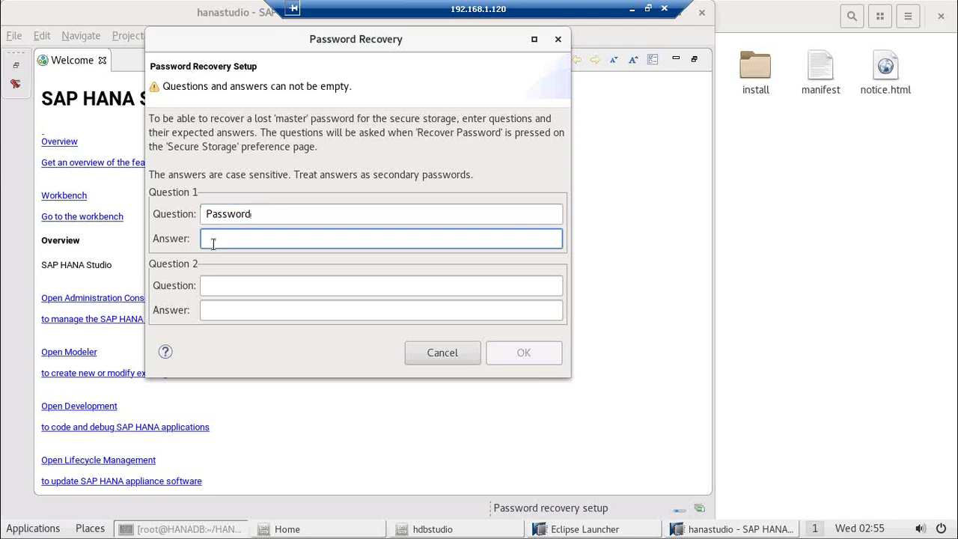
key("BackSpace")
key("BackSpace")
Step: Add the second recovery question 'what is your favorite color' with its answer, and confirm
left_click(216, 283)
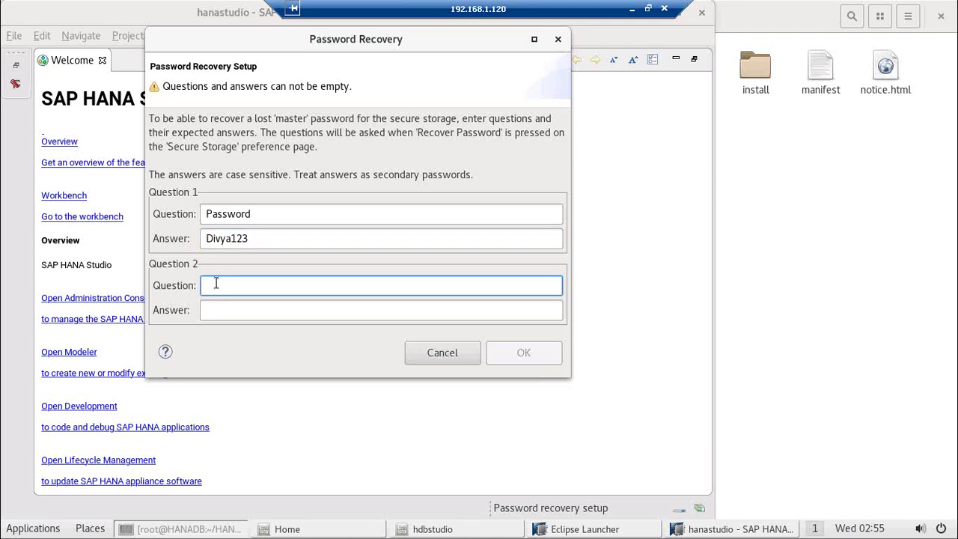
type("what  is your favoro")
key("BackSpace")
type("rite colu")
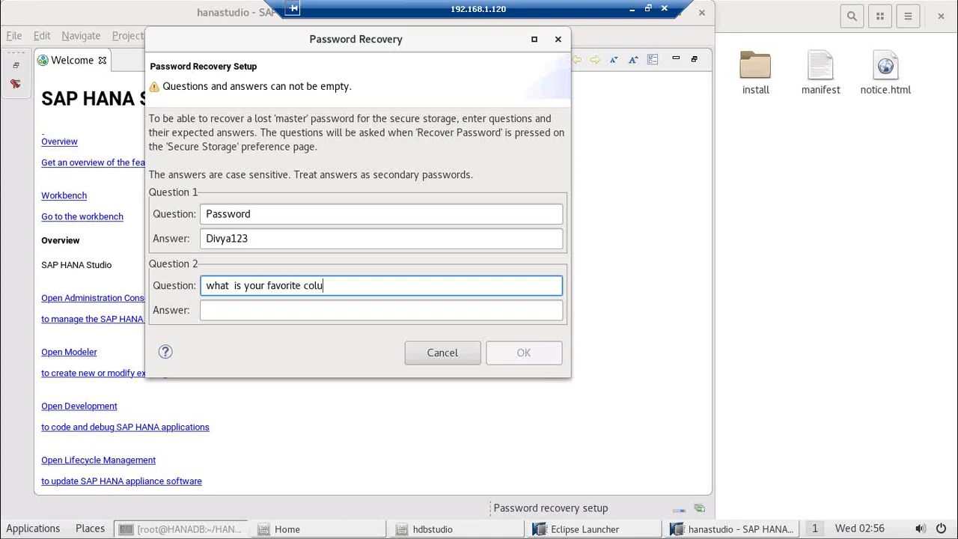
key("BackSpace")
type("or")
left_click(208, 310)
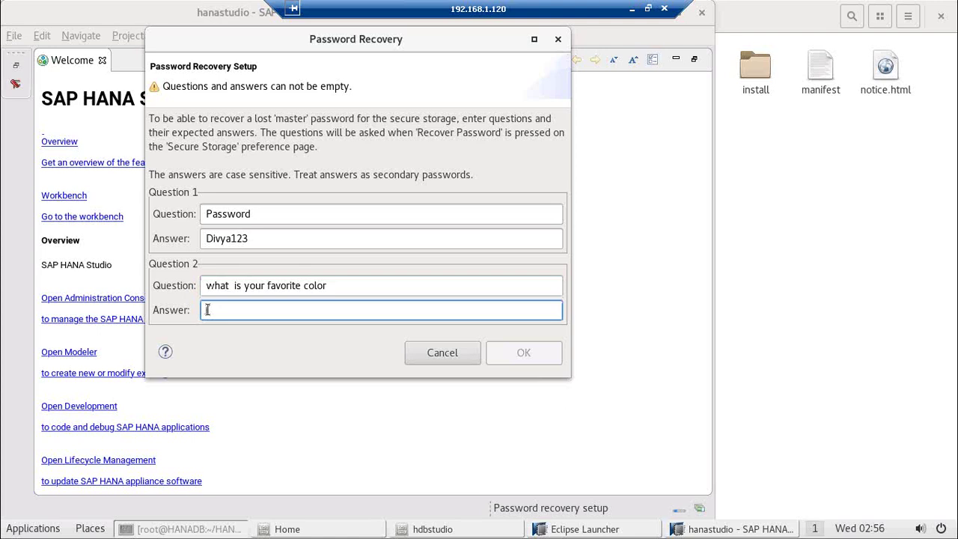
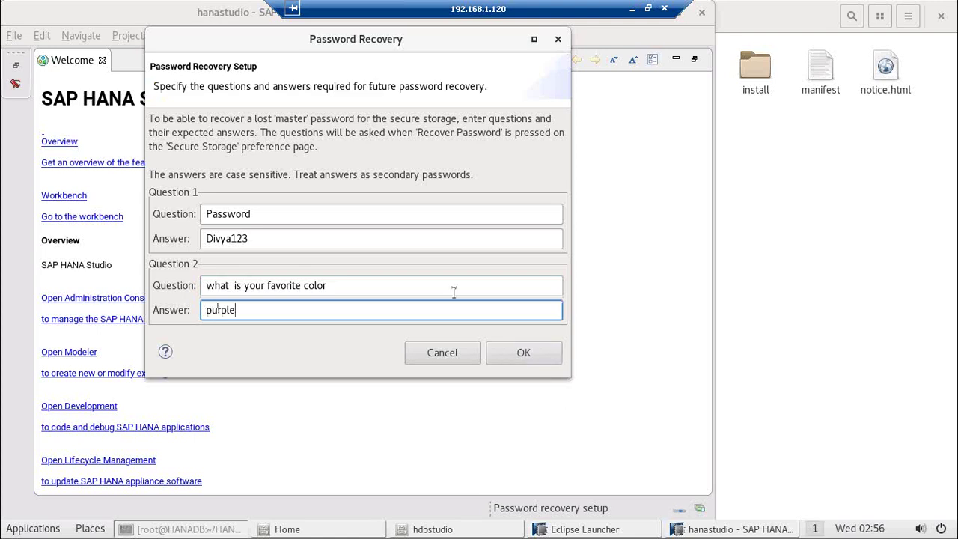
left_click(503, 363)
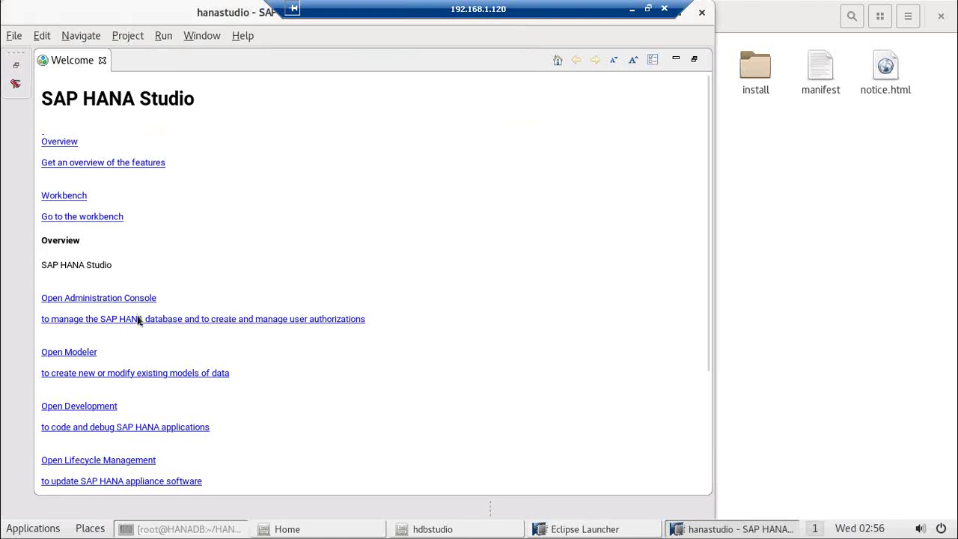
Step: Open the Administration Console and choose Add System from the Systems view dropdown
left_click(109, 304)
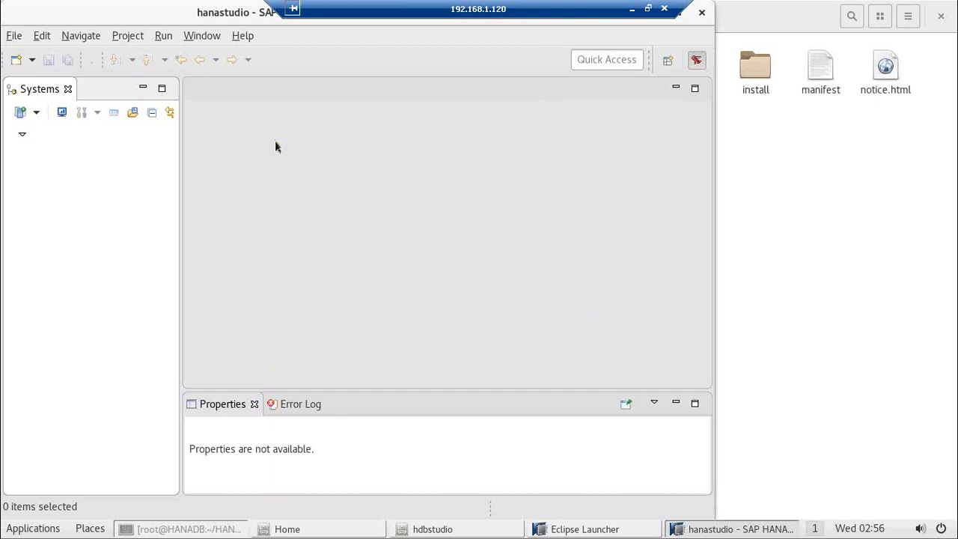
left_click(36, 114)
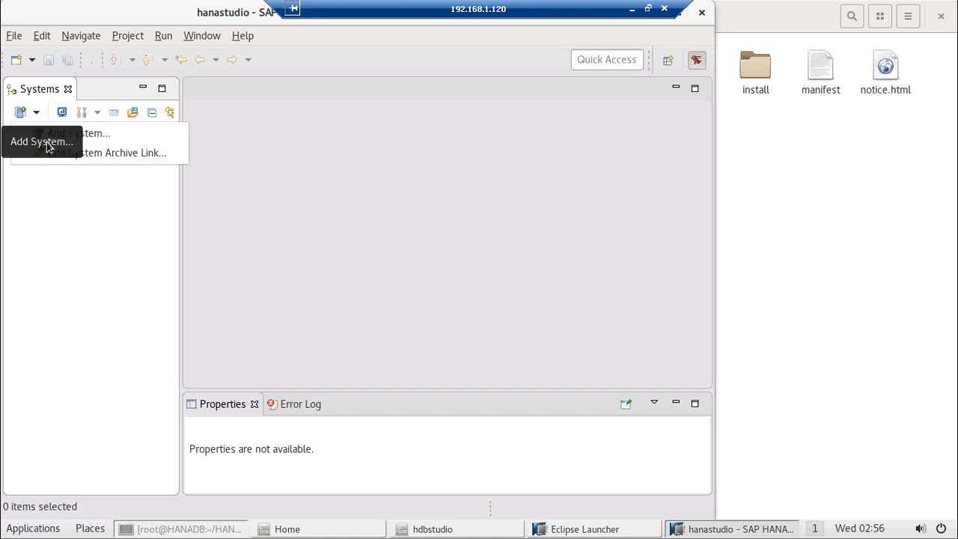
left_click(74, 134)
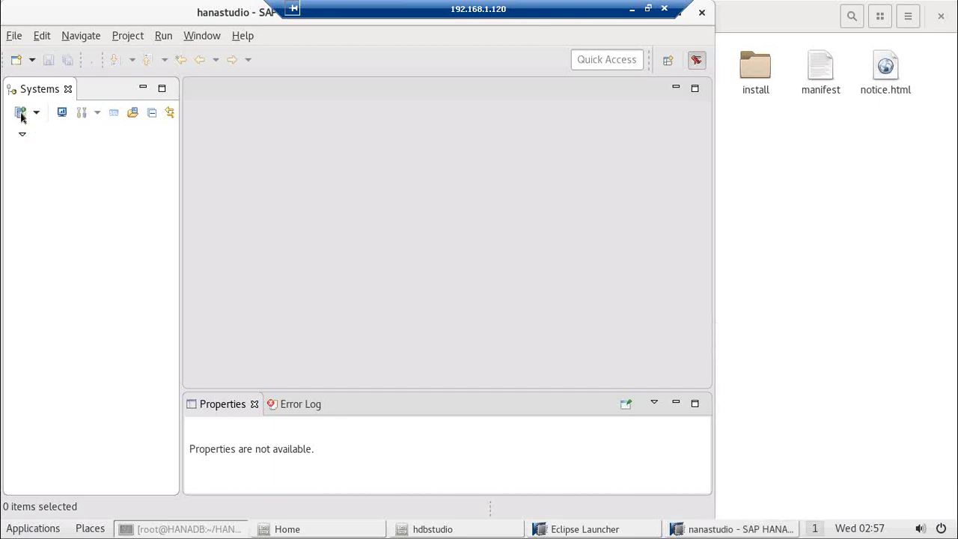
left_click(21, 117)
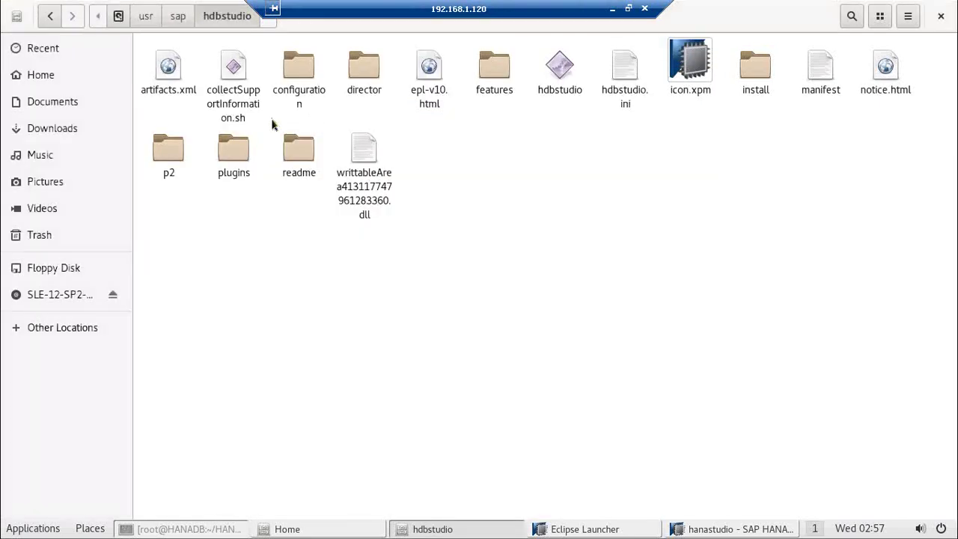
Step: Switch between windows from the taskbar until the root terminal is in front
left_click(709, 529)
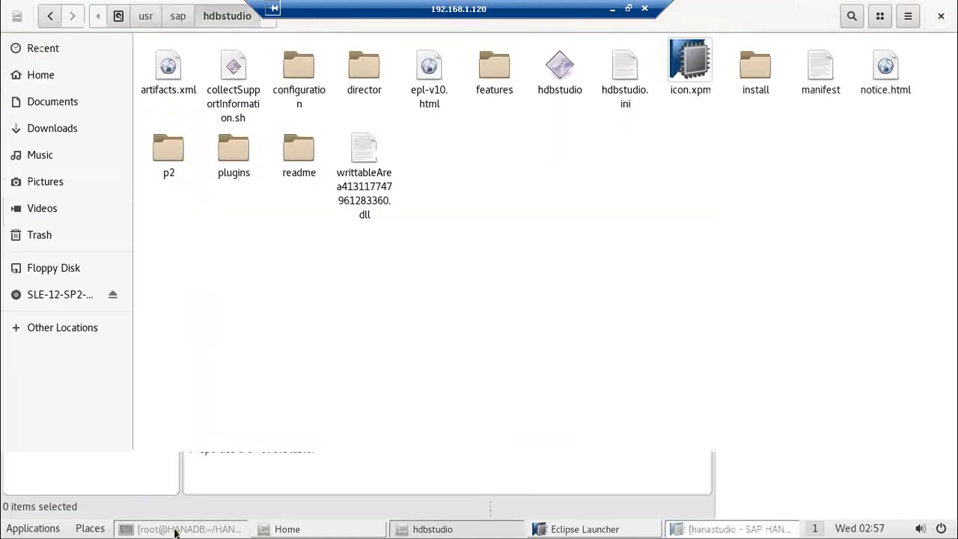
left_click(175, 529)
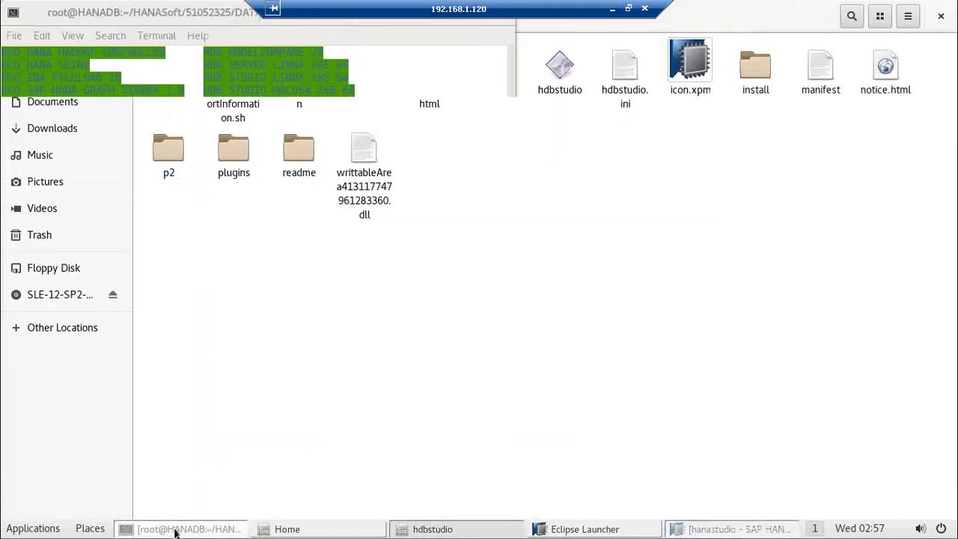
left_click(174, 529)
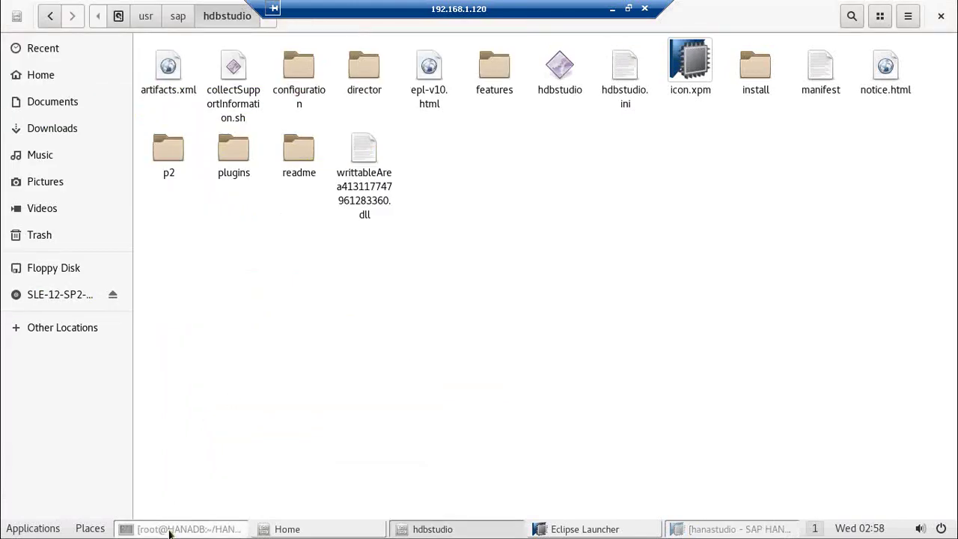
left_click(170, 529)
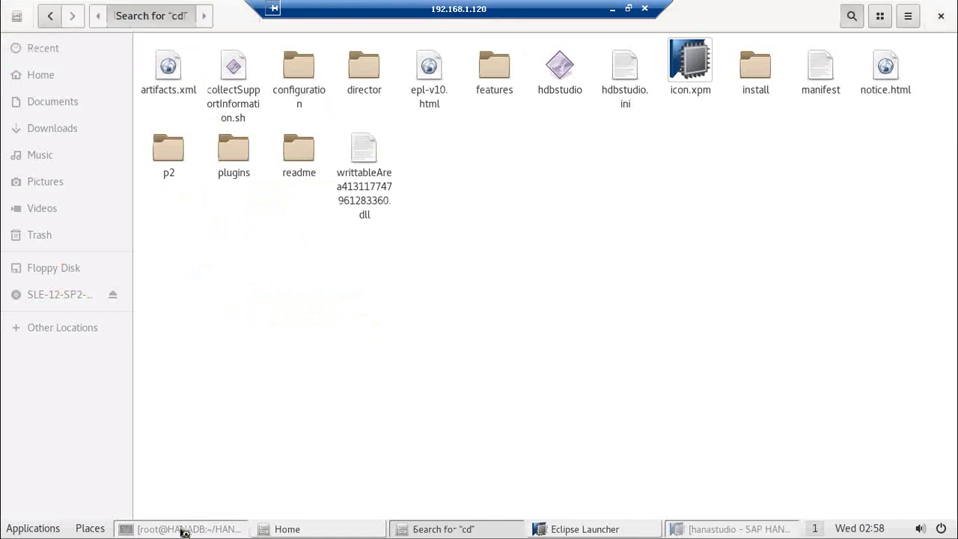
left_click(181, 530)
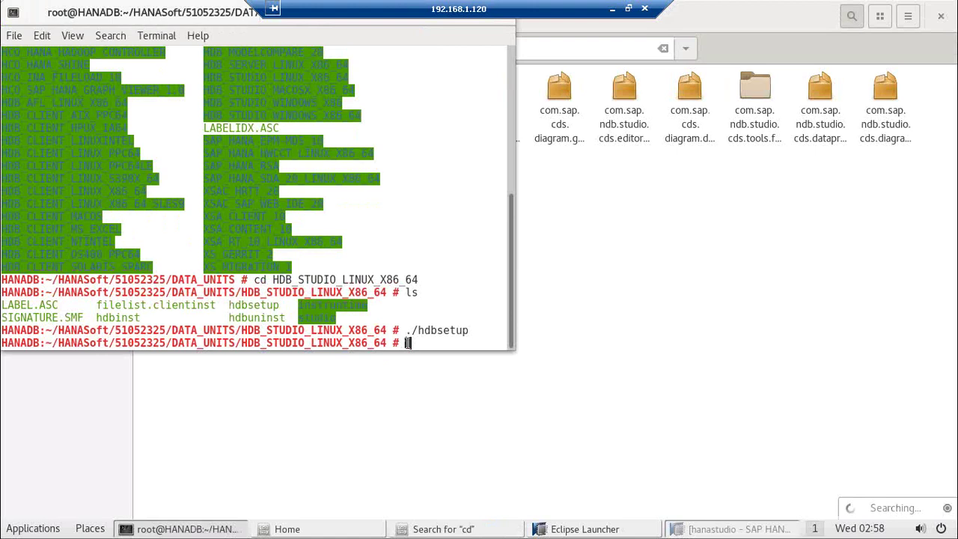
Step: Return to the home directory with cd and run hostname, which reports HANADB
type("cd..")
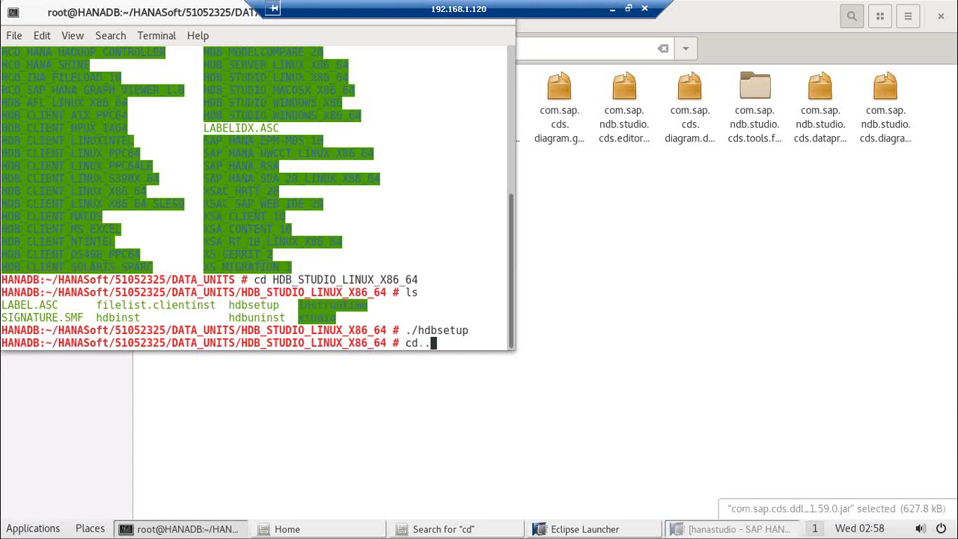
key("Return")
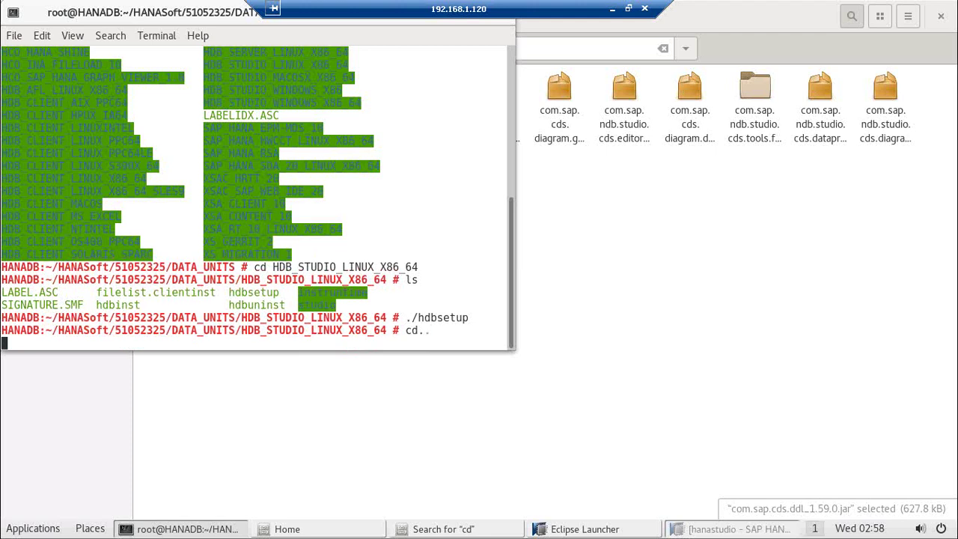
type("cd")
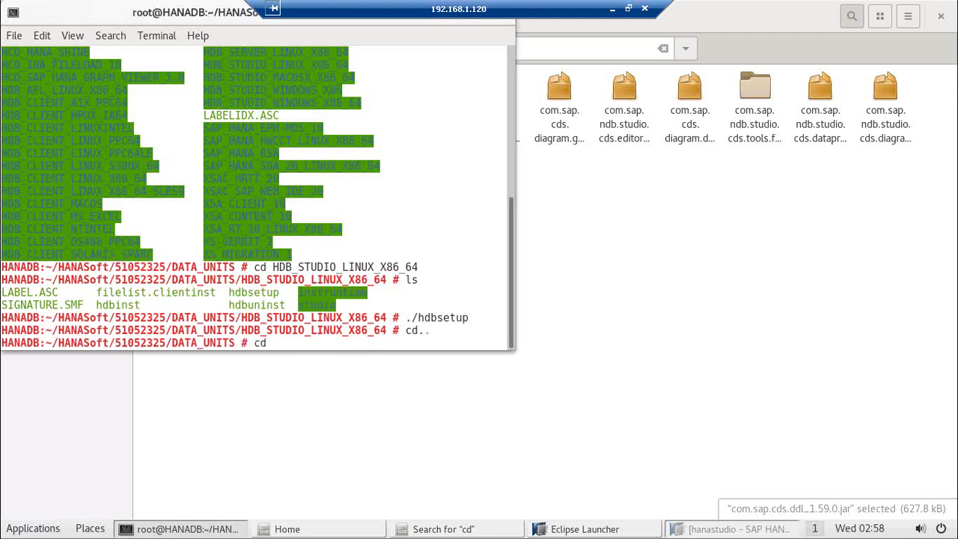
type("..")
key("BackSpace")
key("BackSpace")
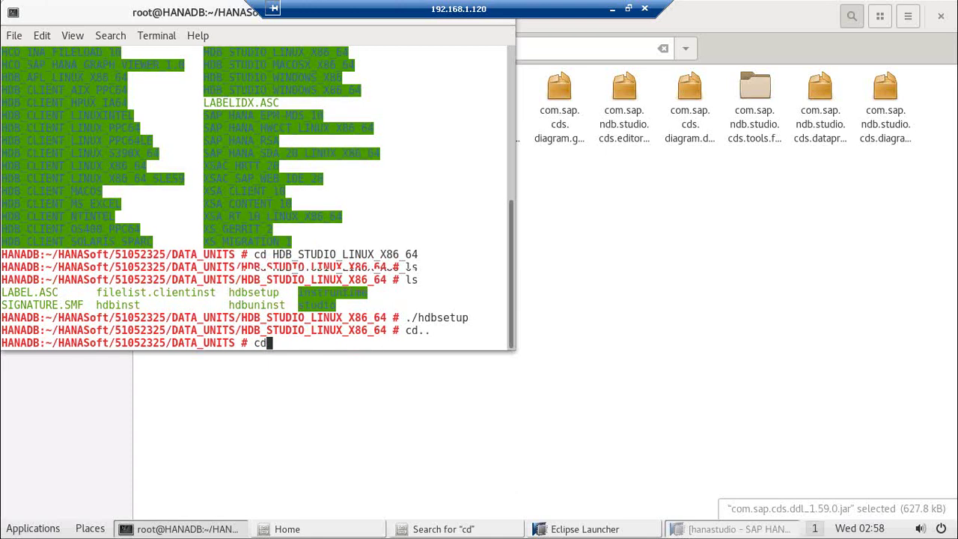
key("Return")
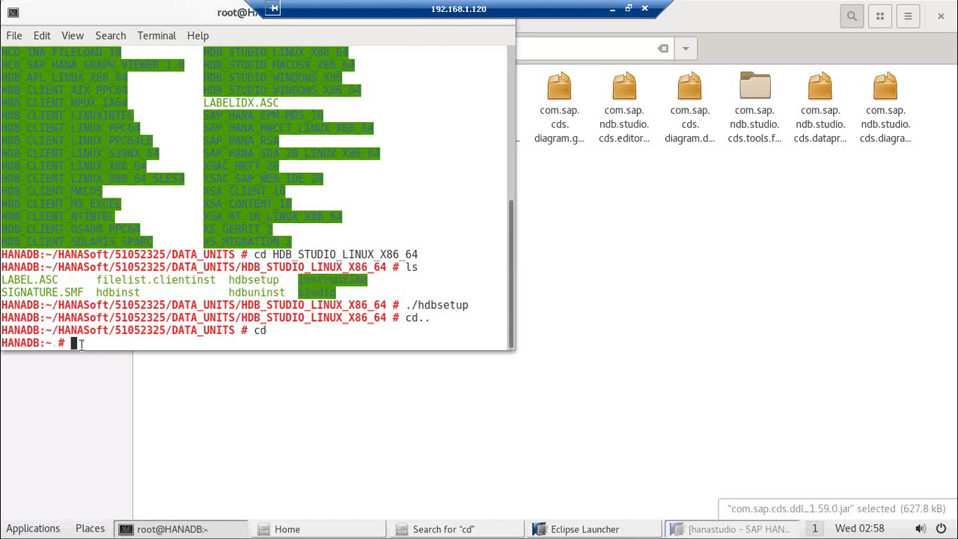
type("hostname")
key("Return")
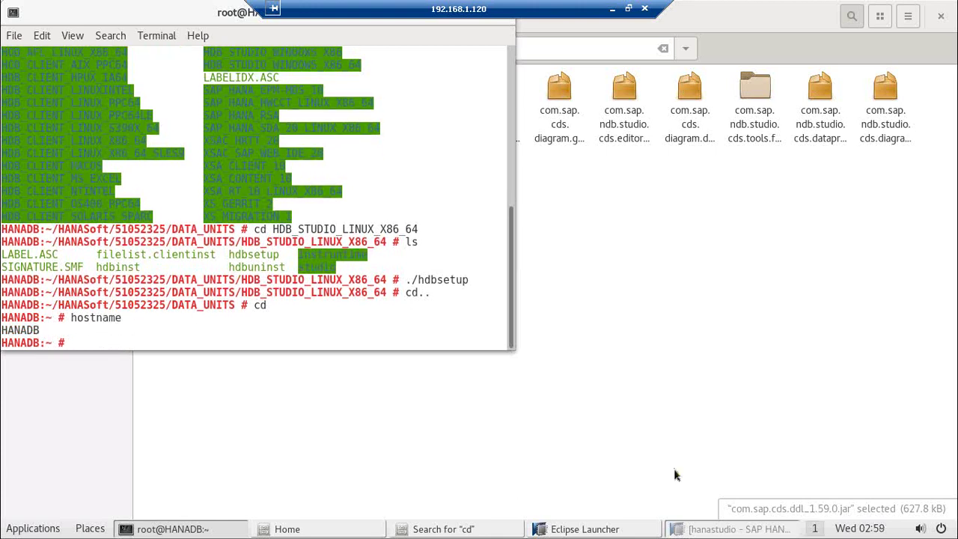
left_click(696, 529)
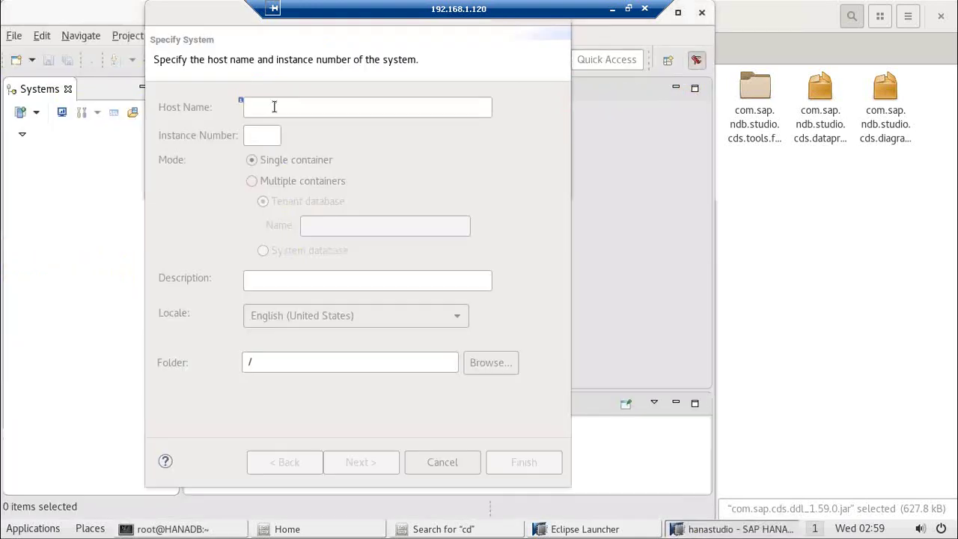
Step: Specify host HANADB, instance 01, a description and the root folder for the new system
left_click(274, 107)
type("HANADB")
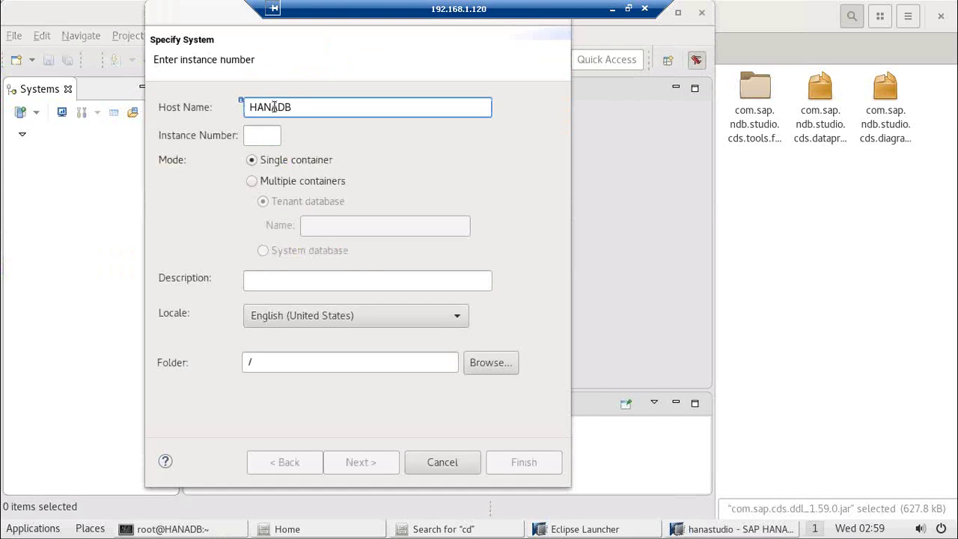
left_click(262, 133)
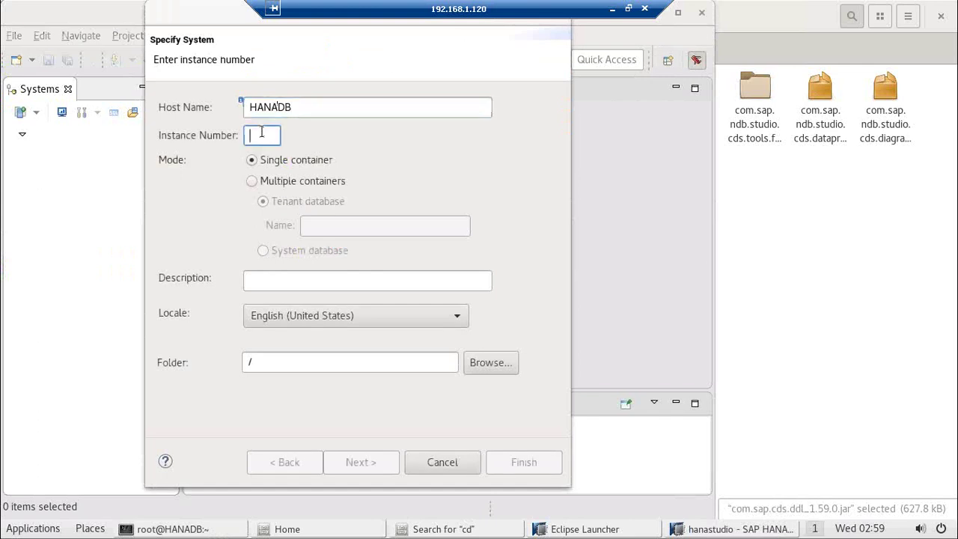
type("00")
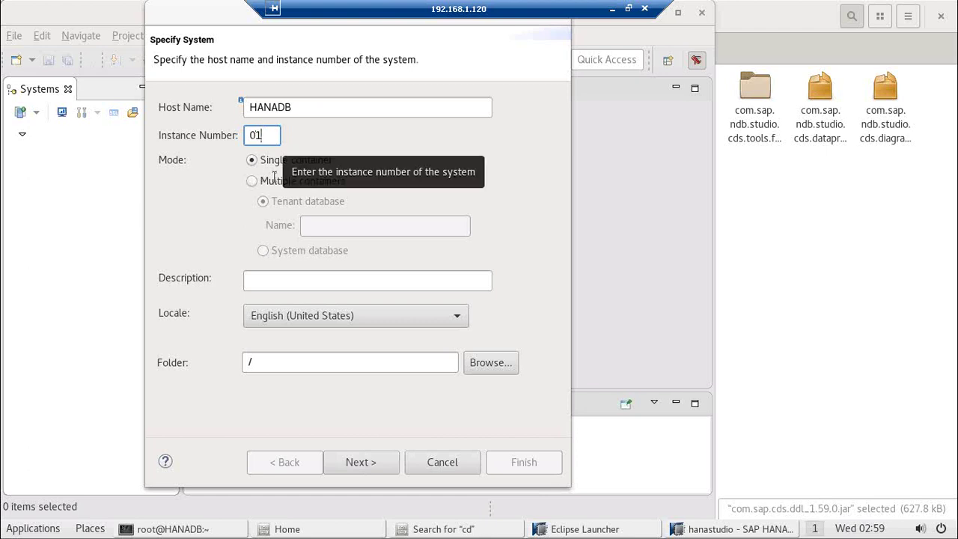
left_click(282, 281)
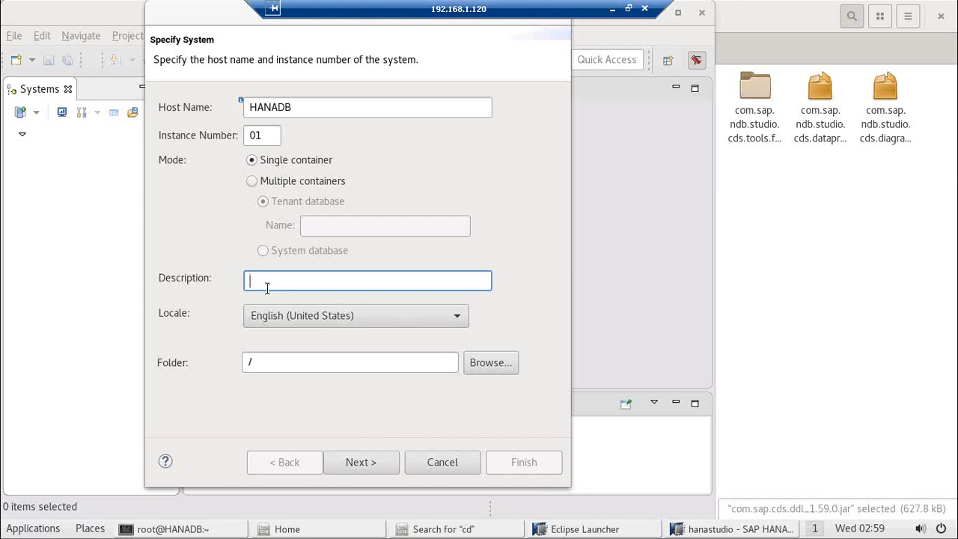
type("Divya DB")
left_click(303, 361)
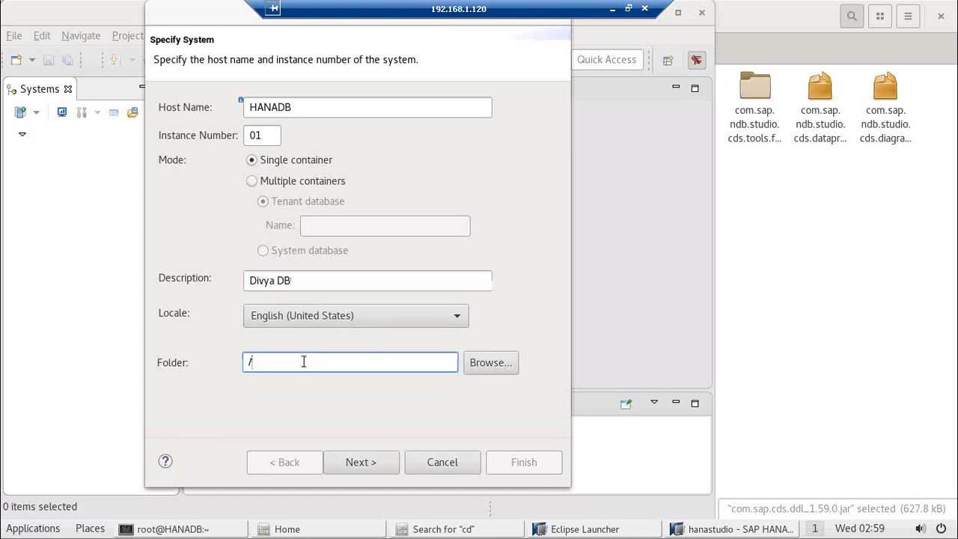
left_click(475, 364)
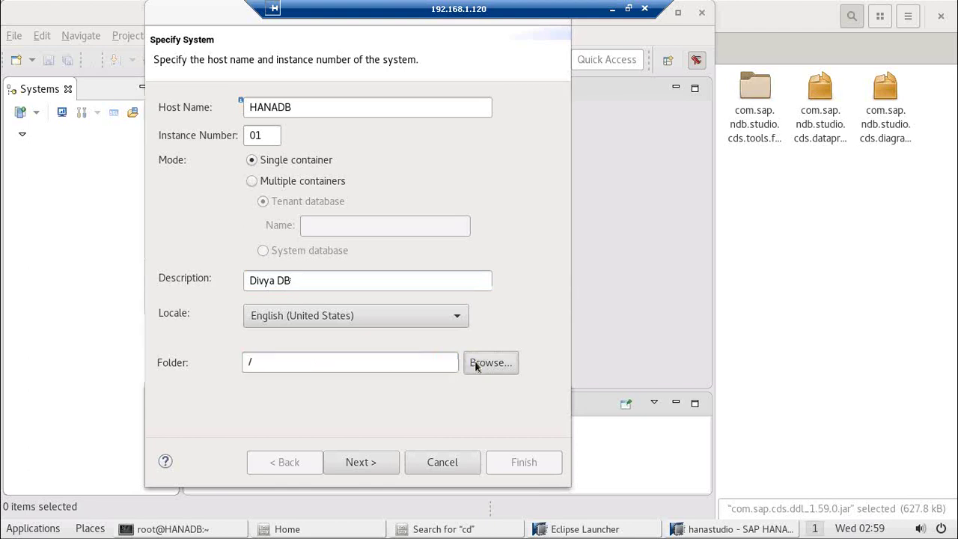
left_click(384, 381)
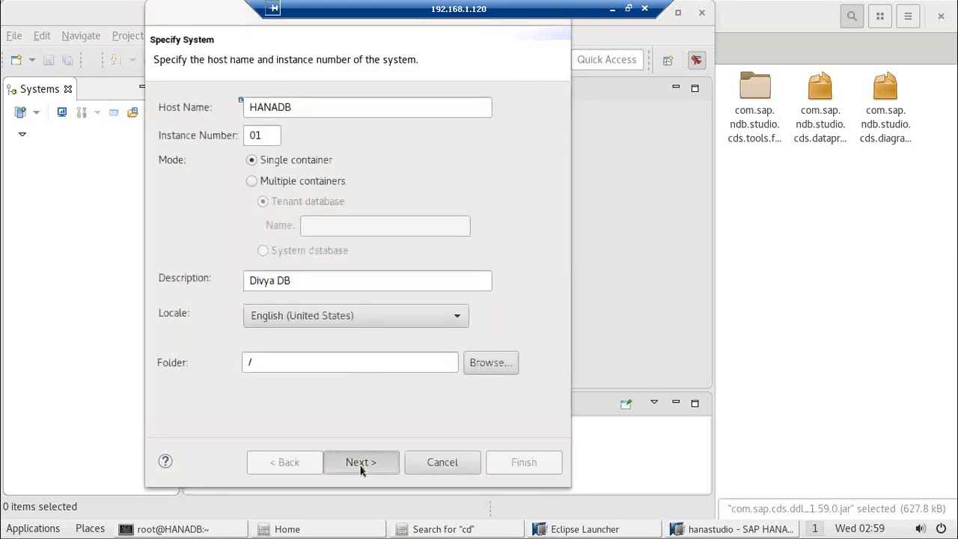
left_click(361, 463)
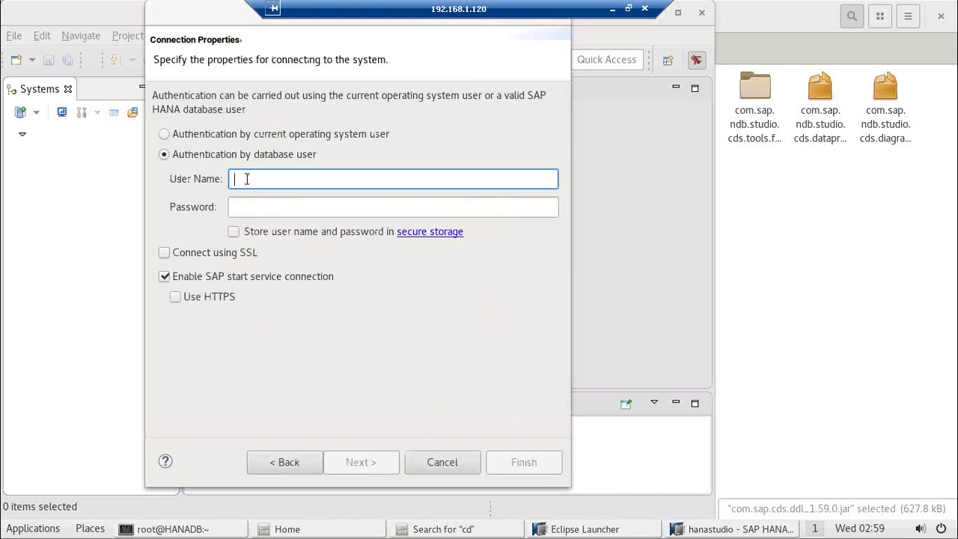
Step: Replace the mistaken ROOT user name with SYSTEM and enter its password
type("ROOT")
left_click(241, 207)
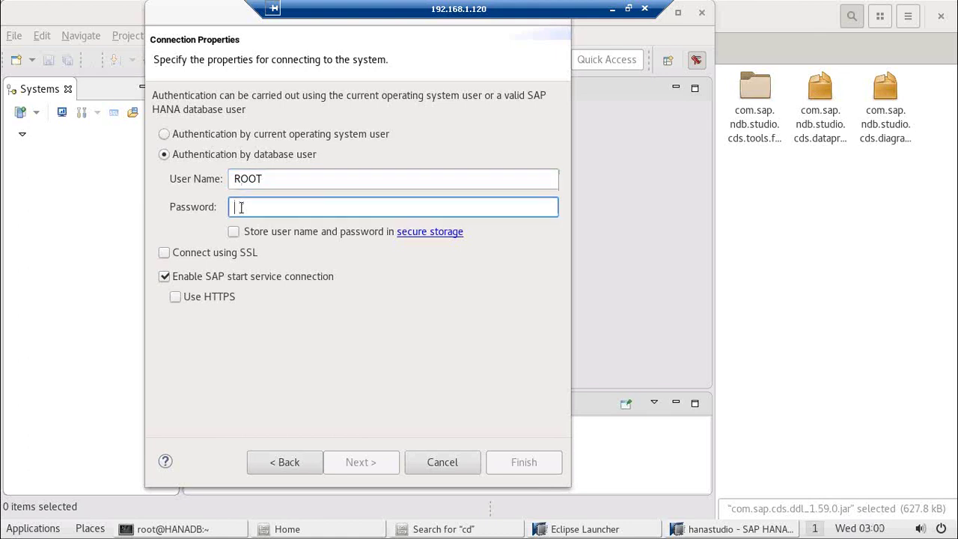
left_click(276, 181)
key("BackSpace")
key("BackSpace")
key("BackSpace")
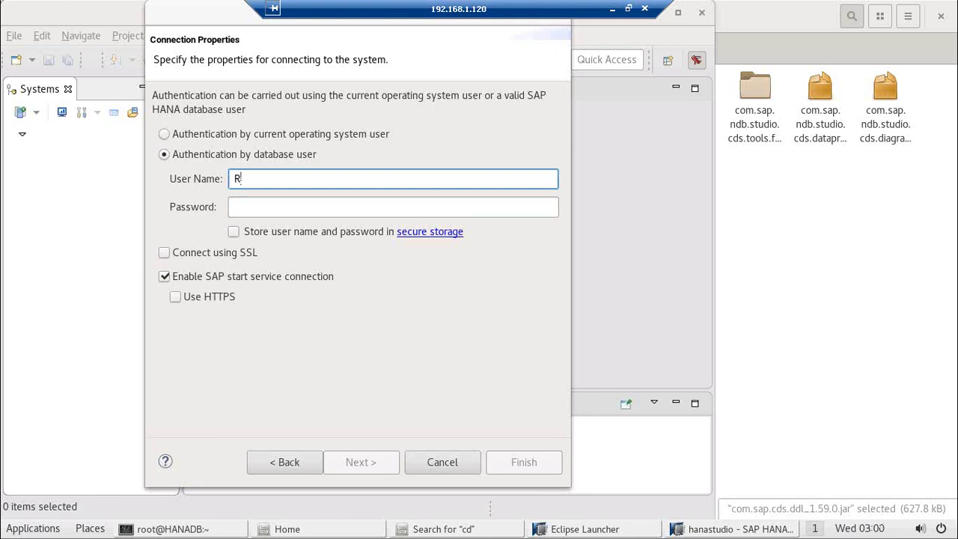
key("BackSpace")
type("SY")
key("BackSpace")
key("BackSpace")
type("SYSTEM")
left_click(267, 209)
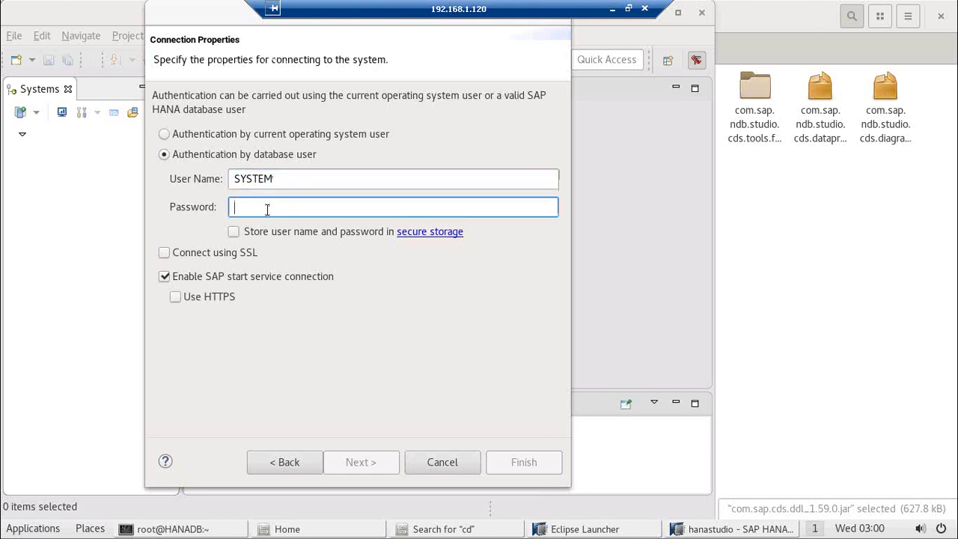
type("****")
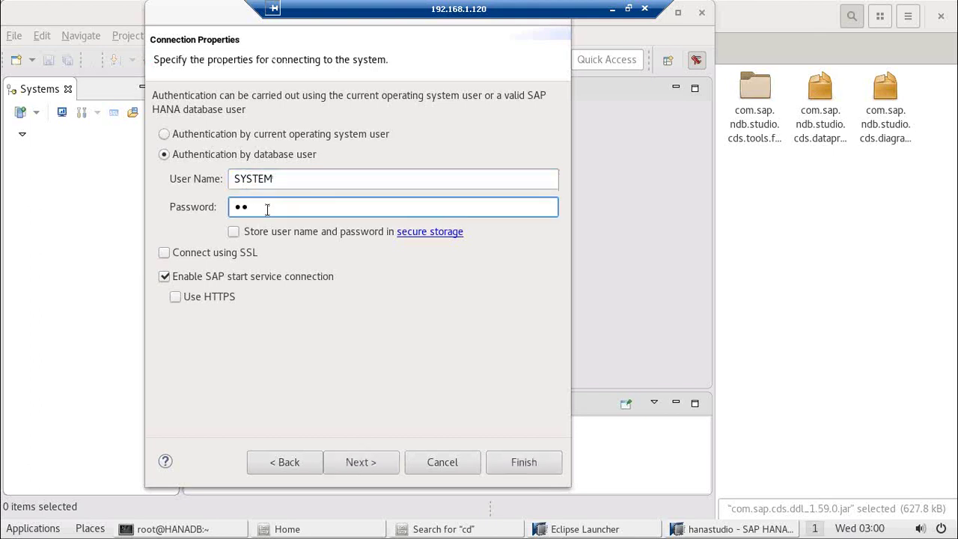
type("****")
Step: After the invalid user name or password rejection, retype the SYSTEM password and retry Finish
left_click(506, 463)
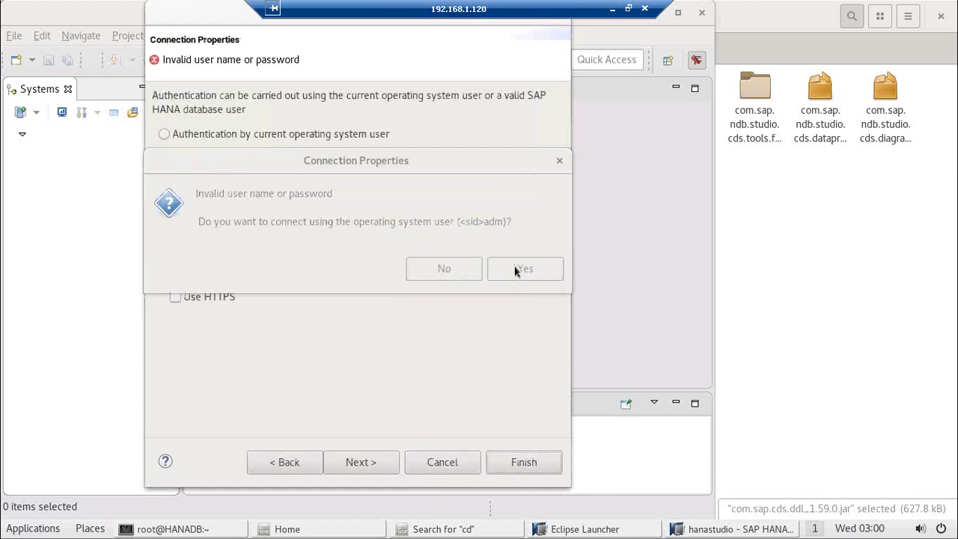
left_click(558, 163)
left_click(297, 209)
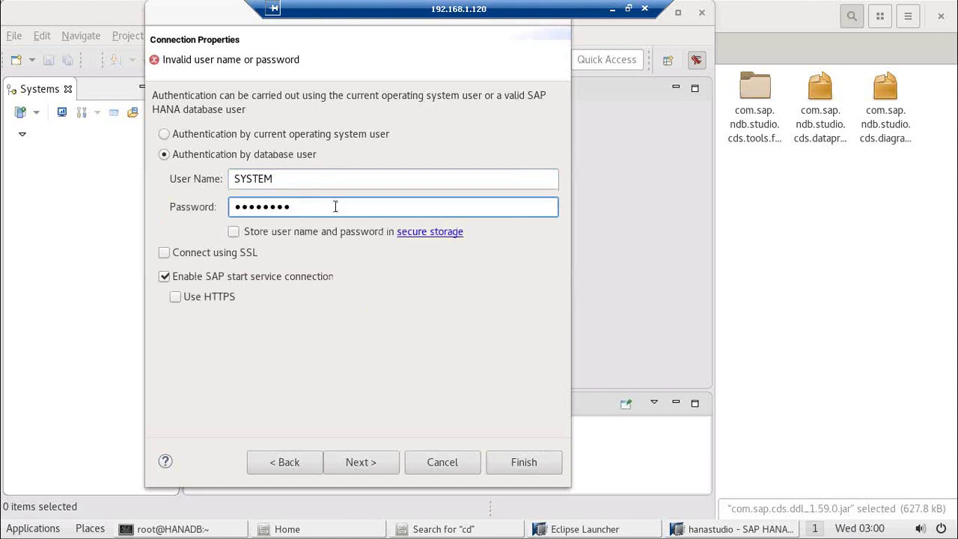
key("BackSpace")
key("BackSpace")
key("BackSpace")
key("BackSpace")
key("BackSpace")
key("BackSpace")
key("BackSpace")
key("BackSpace")
key("BackSpace")
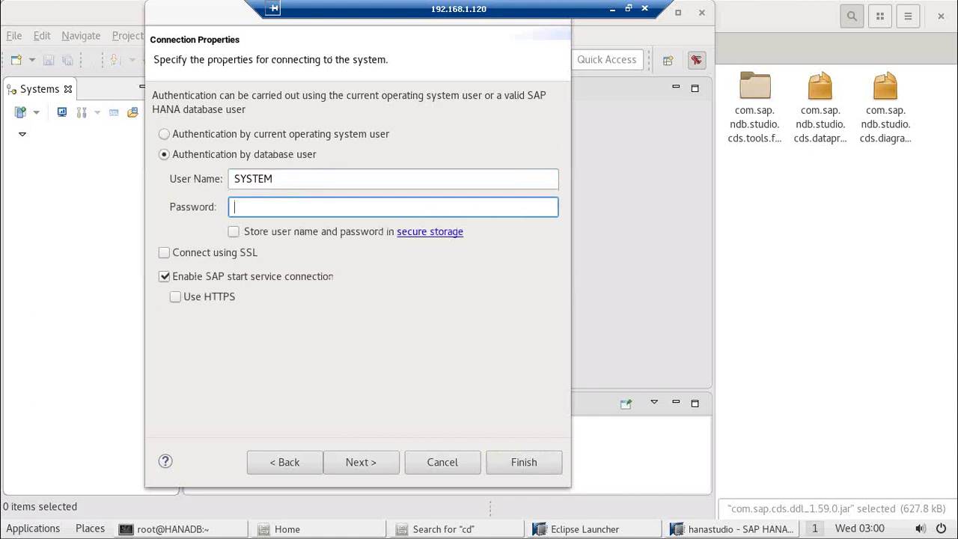
type("••••••••")
left_click(515, 464)
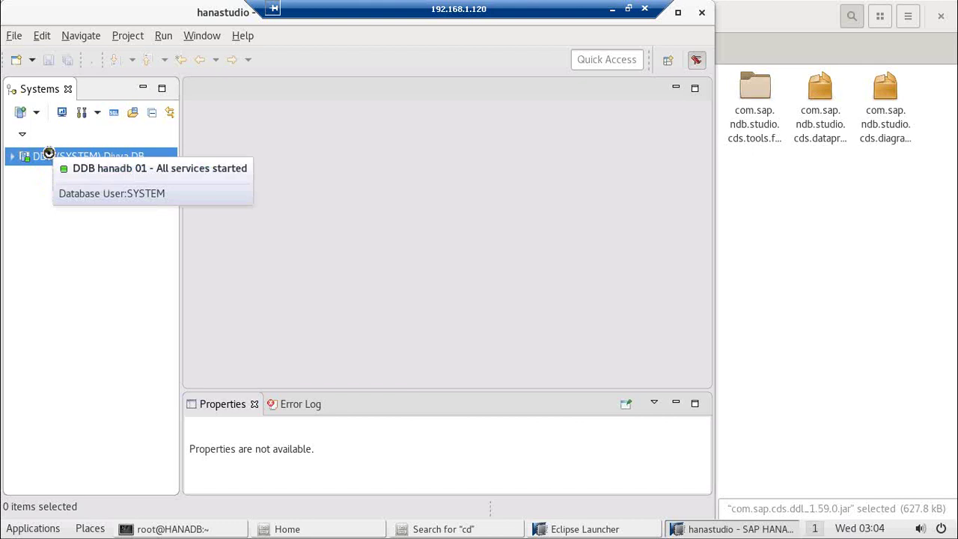
Step: Double-click DDB (SYSTEM) to open its Overview tab
double_click(49, 157)
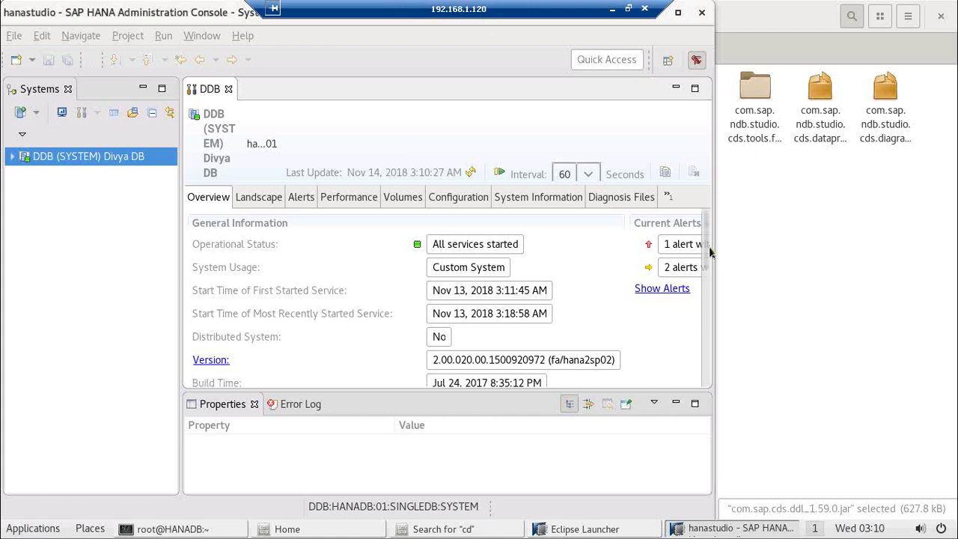
Step: Scroll to resident memory (11.97/22.37 GB) and CPU usage (43/100), then open the properties panel menu
scroll(708, 246, "down", 5)
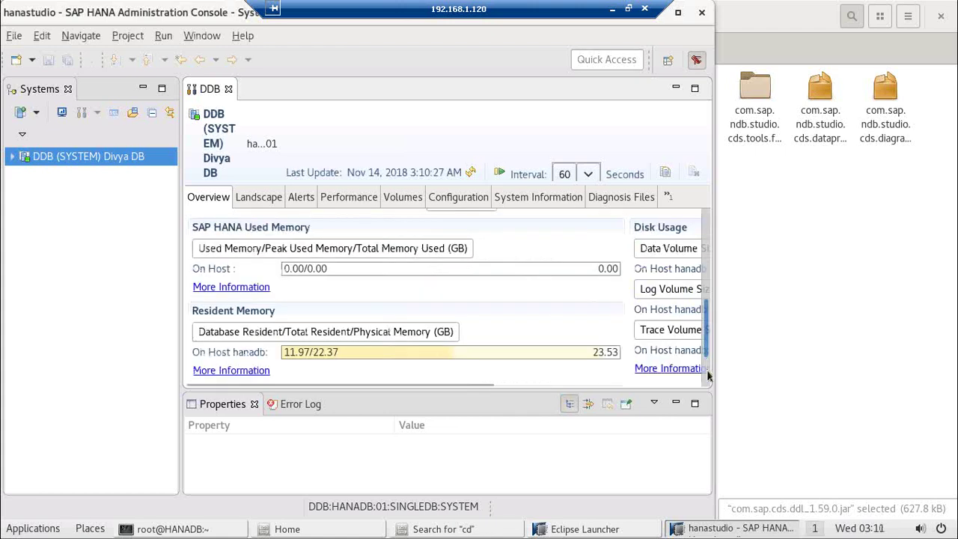
scroll(709, 378, "down", 1)
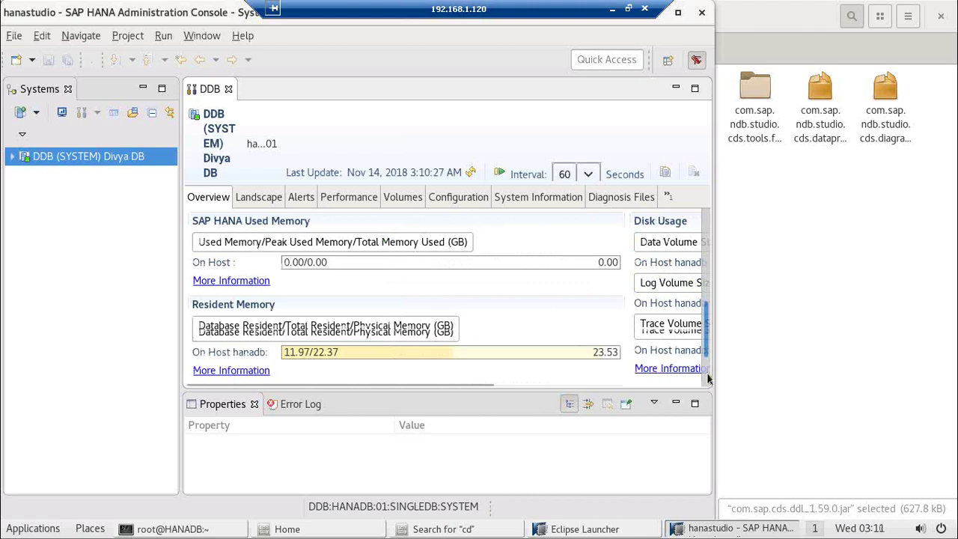
scroll(707, 380, "down", 3)
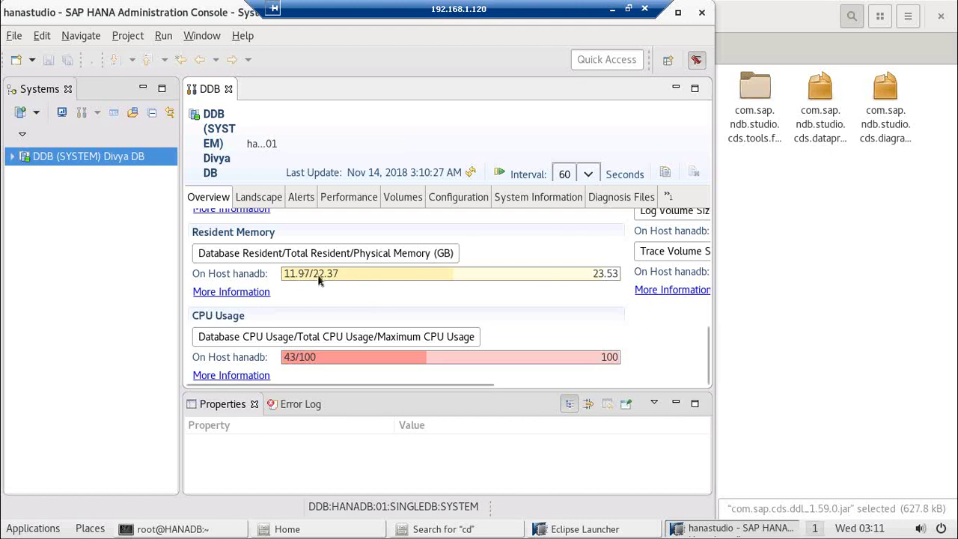
mouse_move(317, 276)
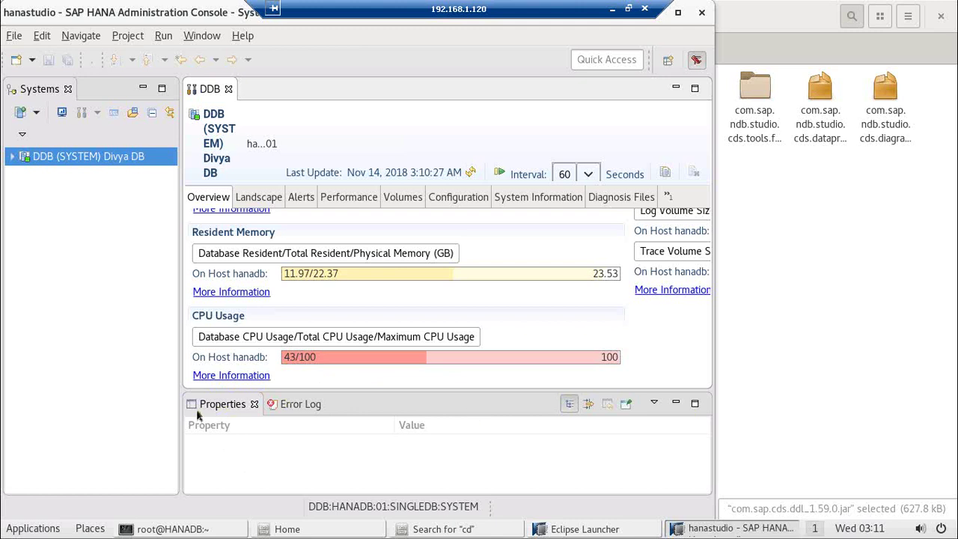
right_click(222, 404)
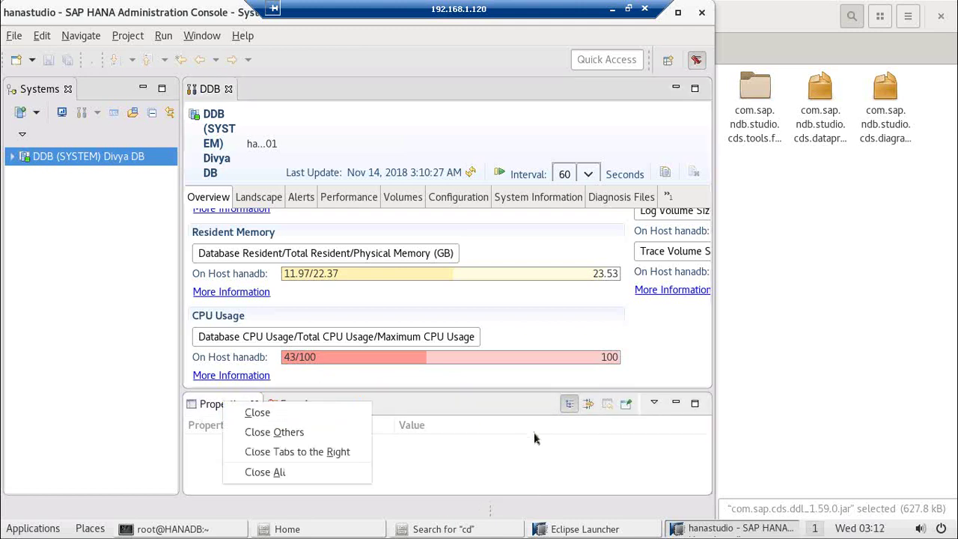
Step: Select DDB (SYSTEM) in the Systems view so Properties shows its description and path /DDB:HANADB:01:SINGLEDB:SYSTEM
left_click(479, 466)
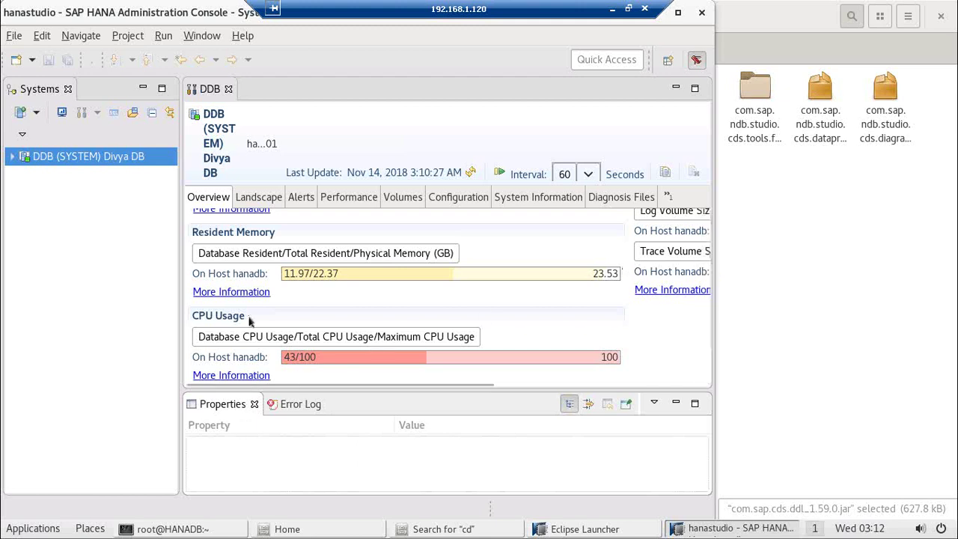
left_click(90, 163)
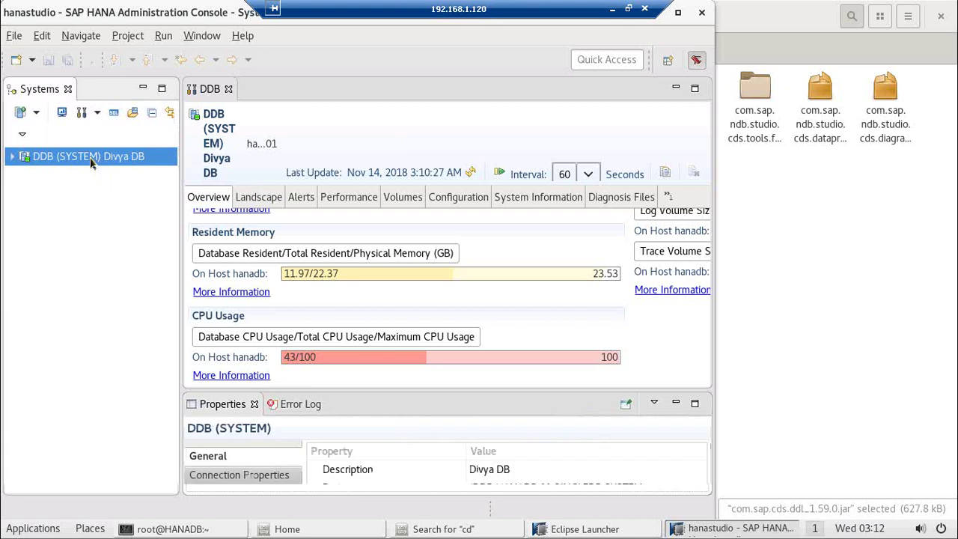
right_click(90, 163)
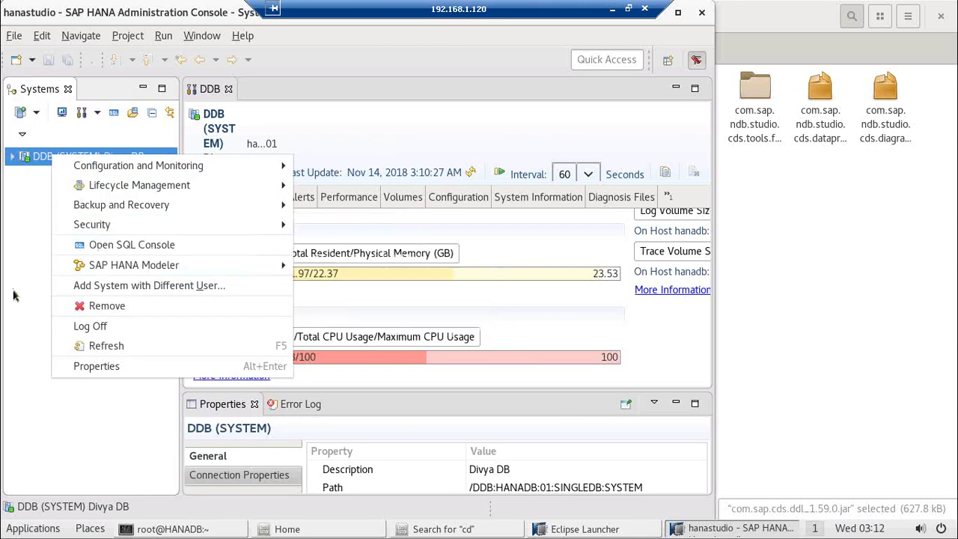
Step: Open the DDB system's Properties dialog and review its License page, which shows no license type, dates or request key
left_click(102, 371)
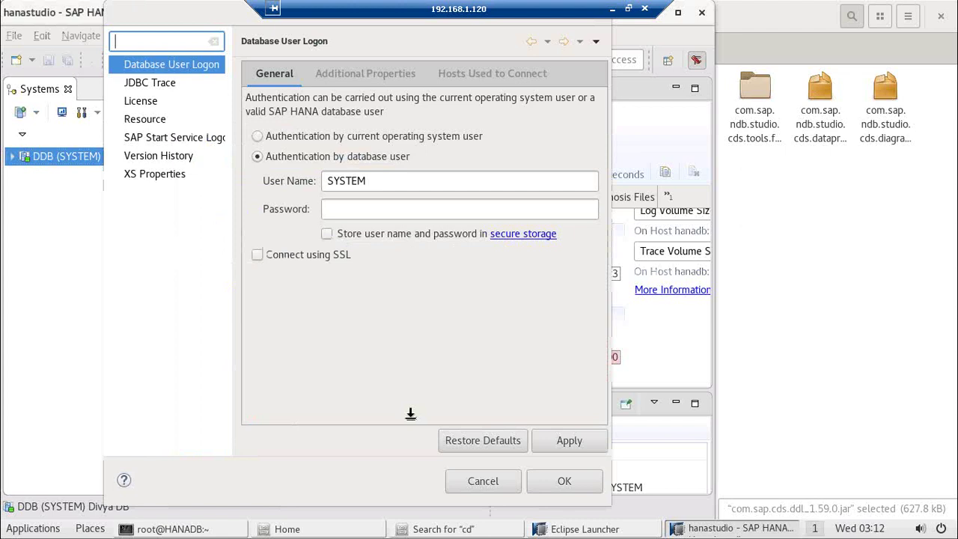
left_click(142, 105)
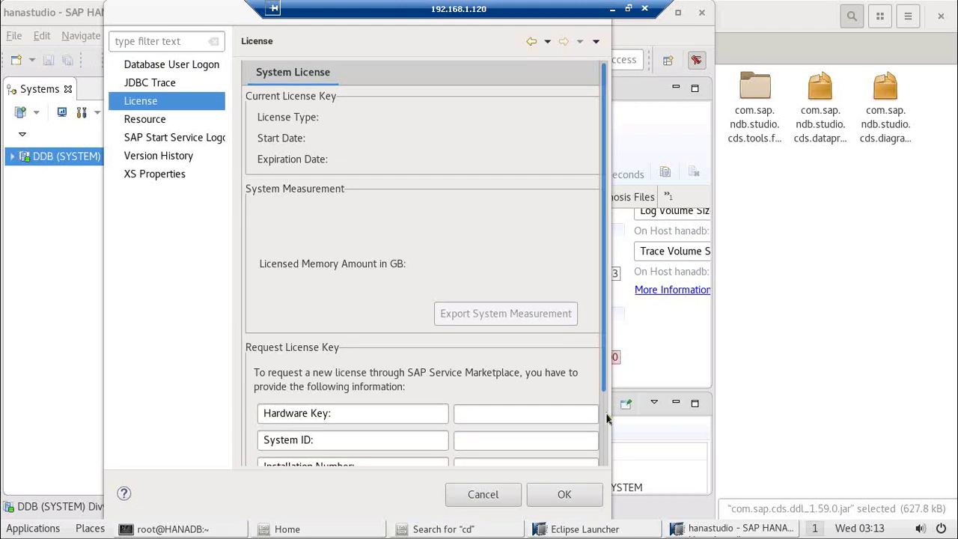
scroll(605, 434, "down", 3)
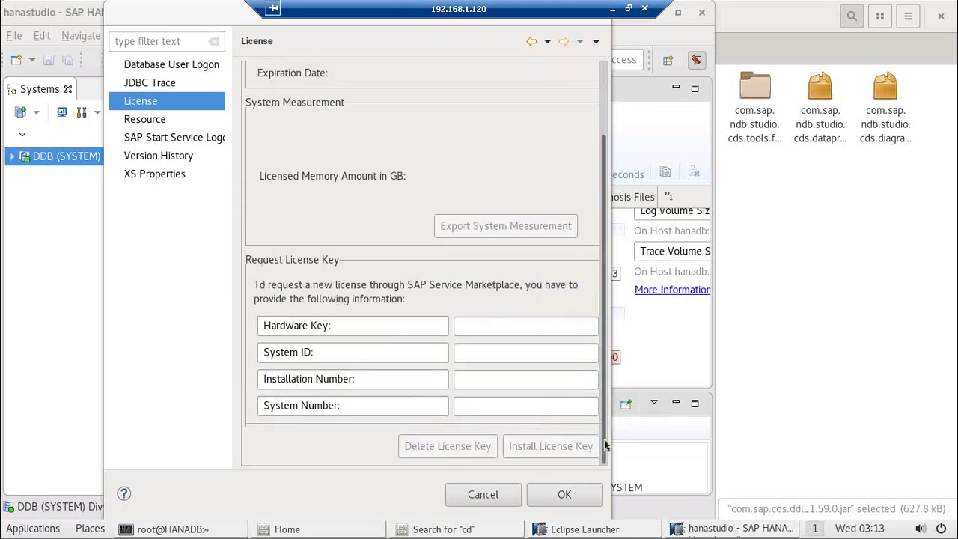